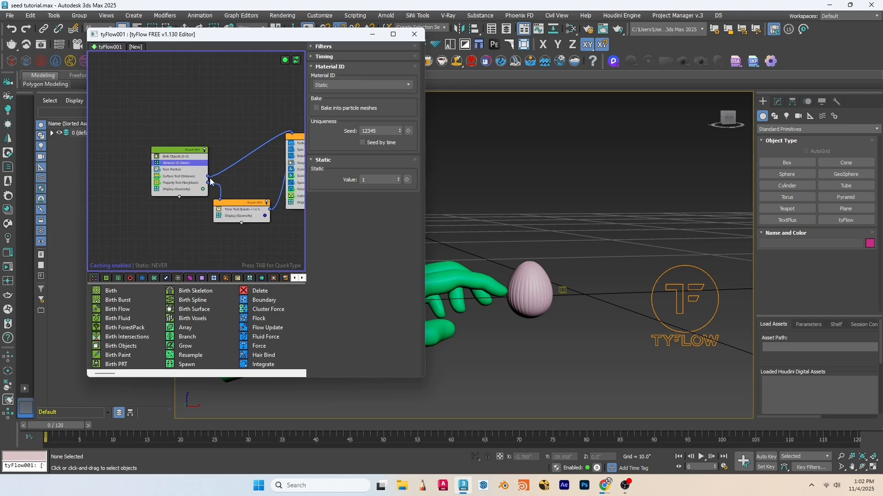
- Create a Multi/Sub-Object material in the Slate Material Editor and set its number of materials to 3
left_click(571, 29)
right_click(158, 222)
mouse_move(193, 227)
mouse_move(256, 227)
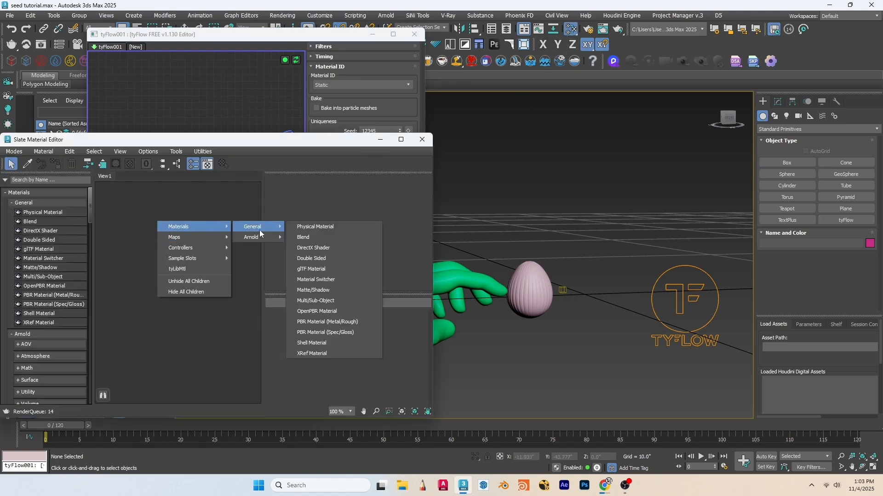
left_click(325, 300)
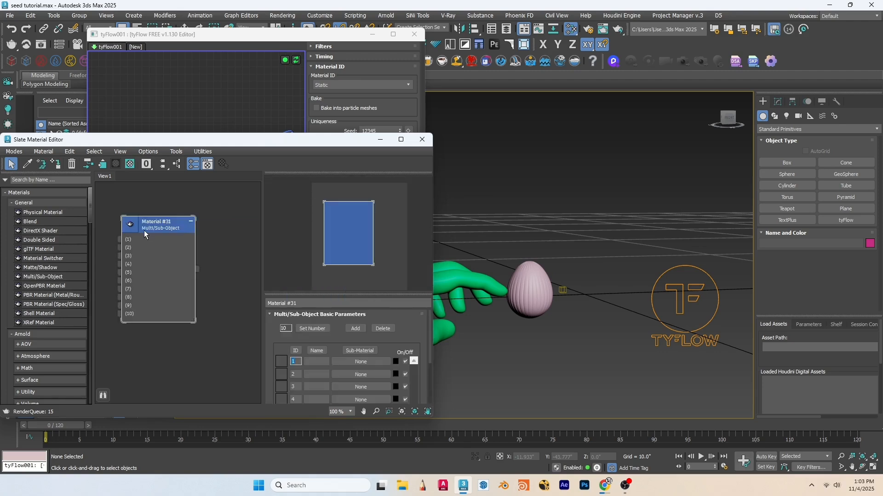
left_click(299, 329)
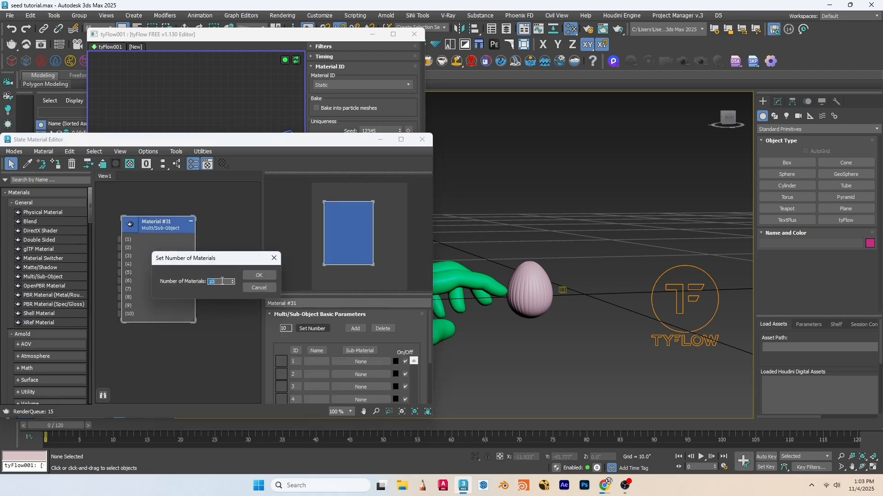
left_click(258, 276)
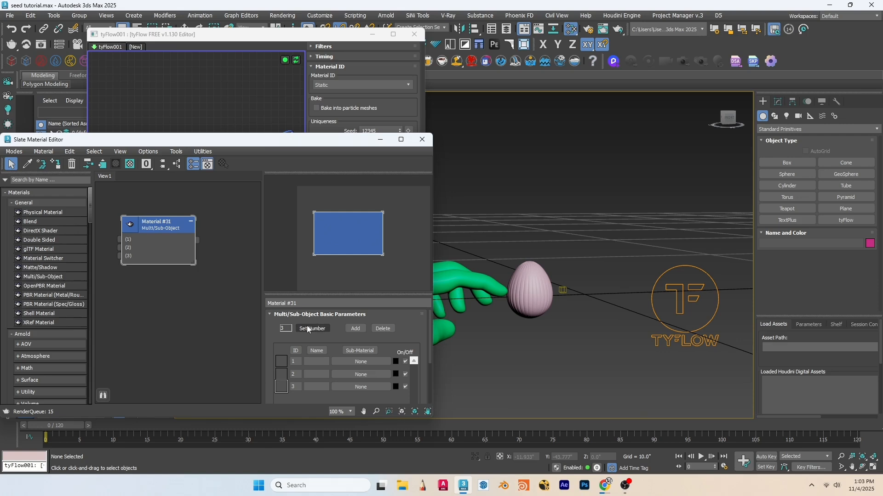
scroll(128, 233, "down", 3)
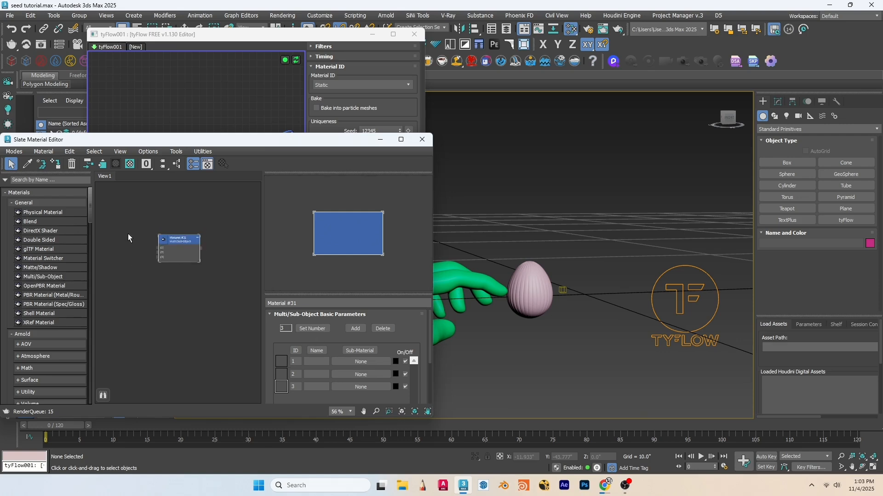
scroll(131, 234, "up", 3)
left_click_drag(150, 212, 137, 205)
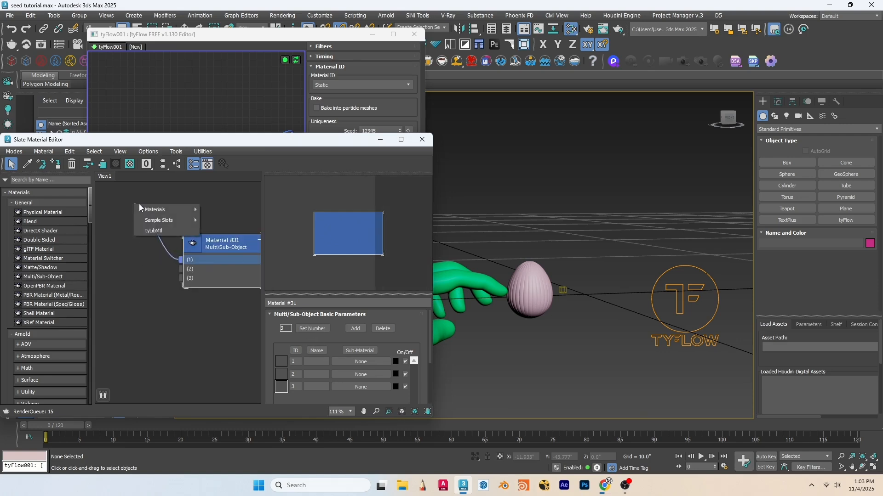
mouse_move(183, 209)
mouse_move(245, 222)
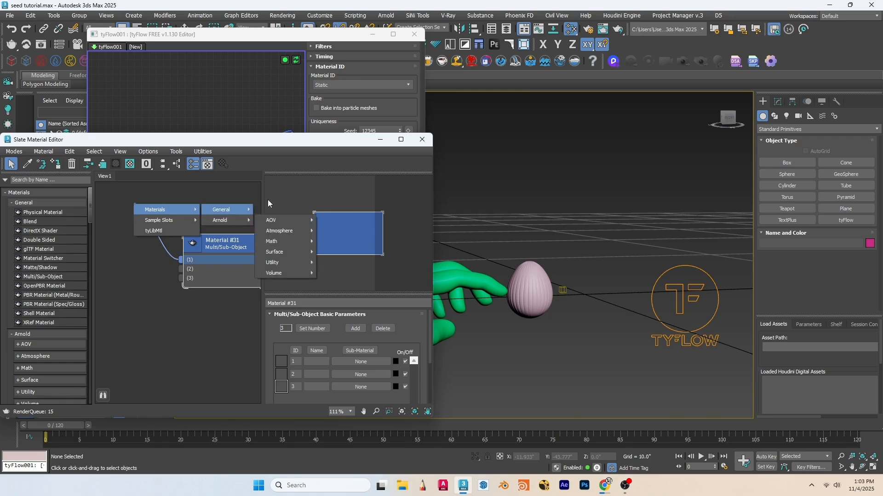
- Switch the renderer to V-Ray 7, update 2 in Render Setup and close the dialog
left_click(283, 16)
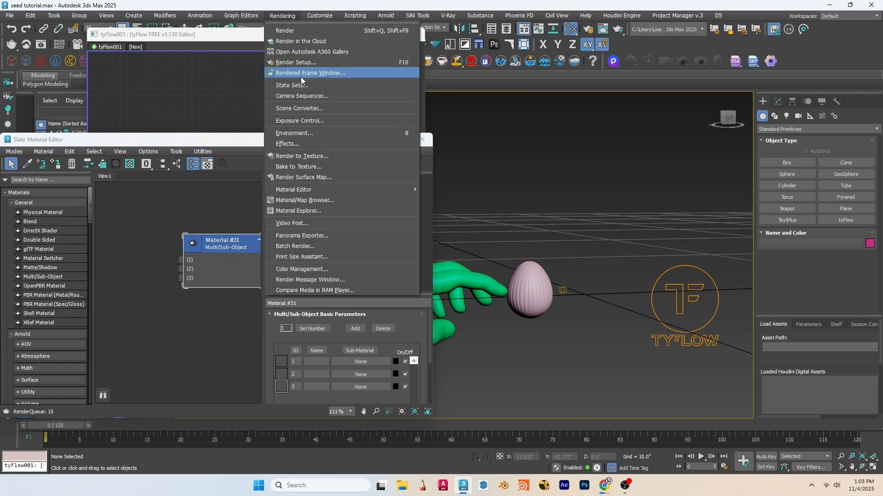
left_click(304, 64)
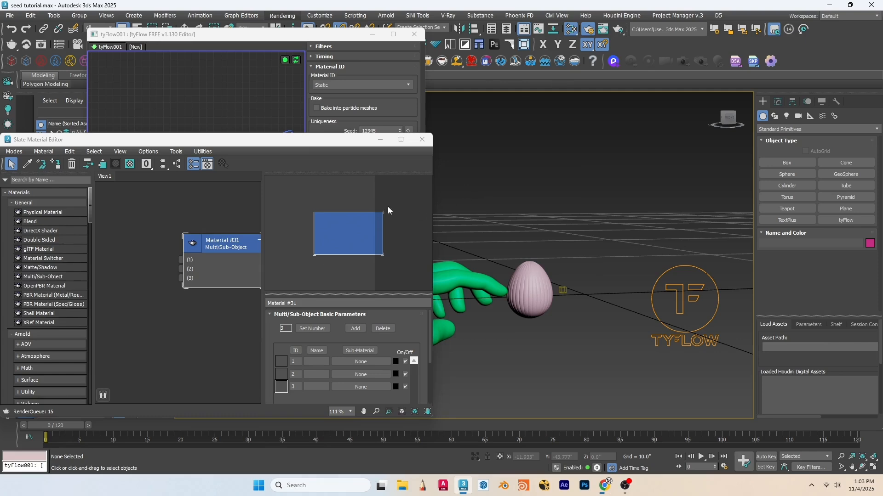
left_click(622, 137)
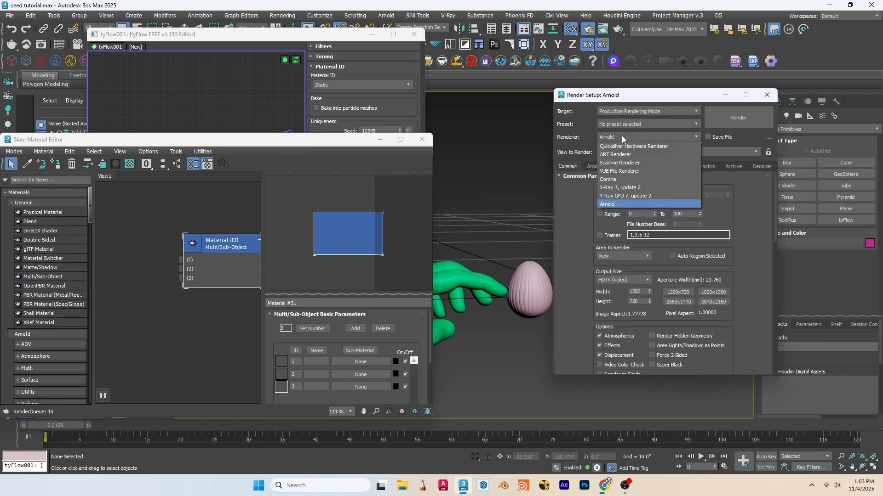
left_click(606, 187)
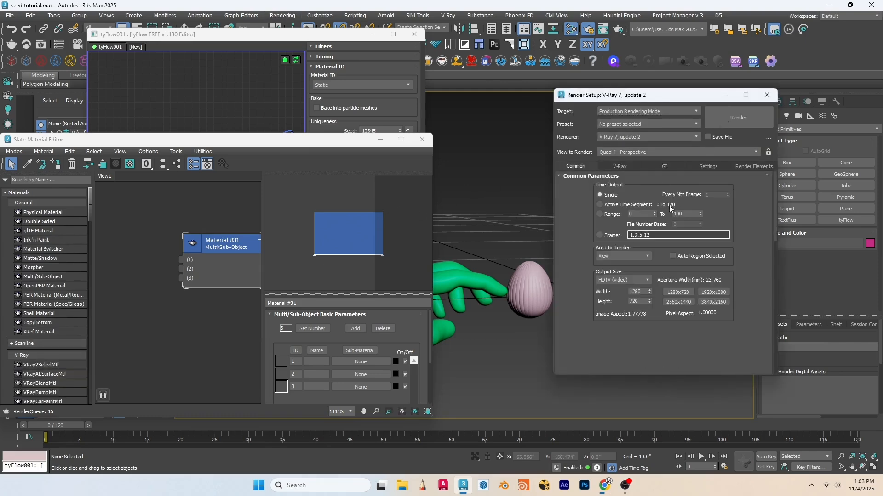
left_click(766, 95)
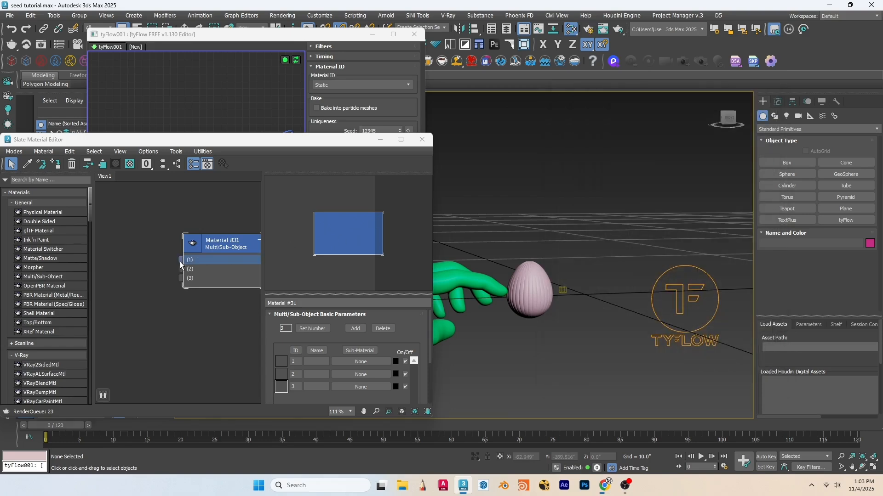
- Connect a new VRayMtl to the first slot of the Multi/Sub-Object material and reposition its node beside it
left_click_drag(180, 260, 144, 218)
mouse_move(144, 218)
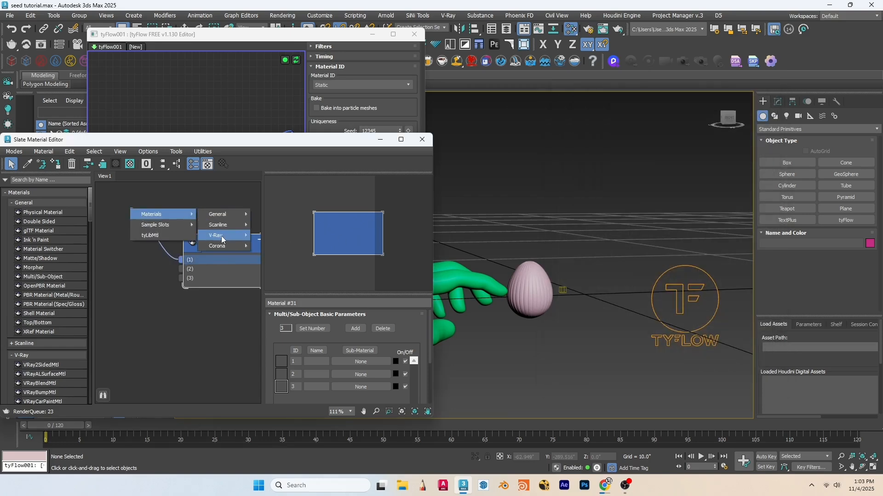
mouse_move(223, 236)
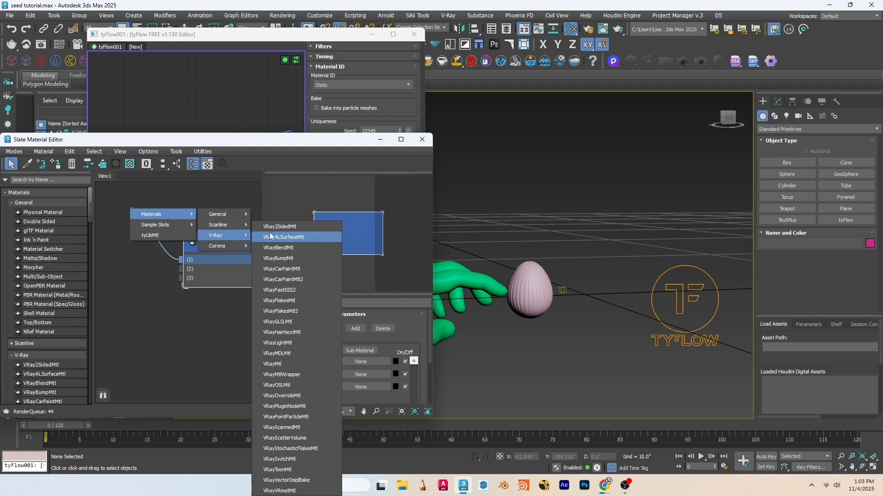
left_click(294, 359)
left_click_drag(179, 249, 148, 199)
middle_click_drag(148, 199, 245, 218)
scroll(253, 221, "up", 1)
scroll(211, 225, "down", 1)
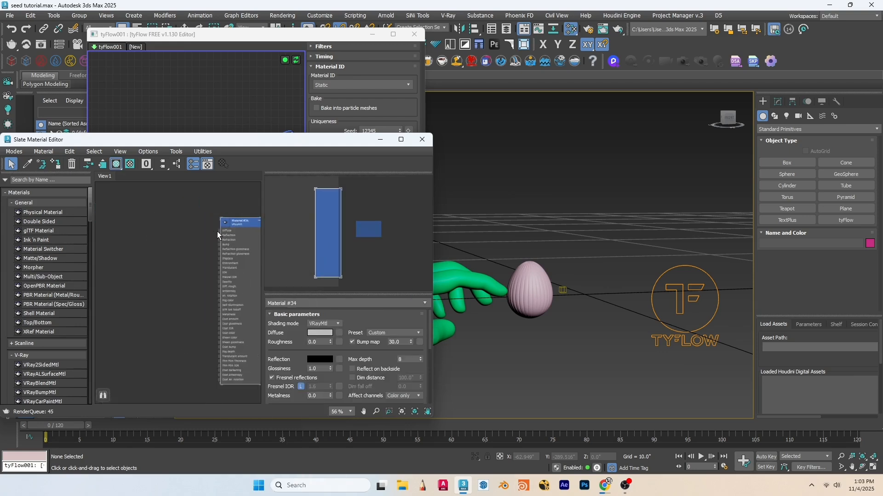
- Connect a VRayBitmap with the hand_albedo image from the hand-anatomy-reference textures folder to the VRayMtl's Diffuse input
left_click_drag(218, 231, 175, 224)
mouse_move(186, 231)
mouse_move(200, 291)
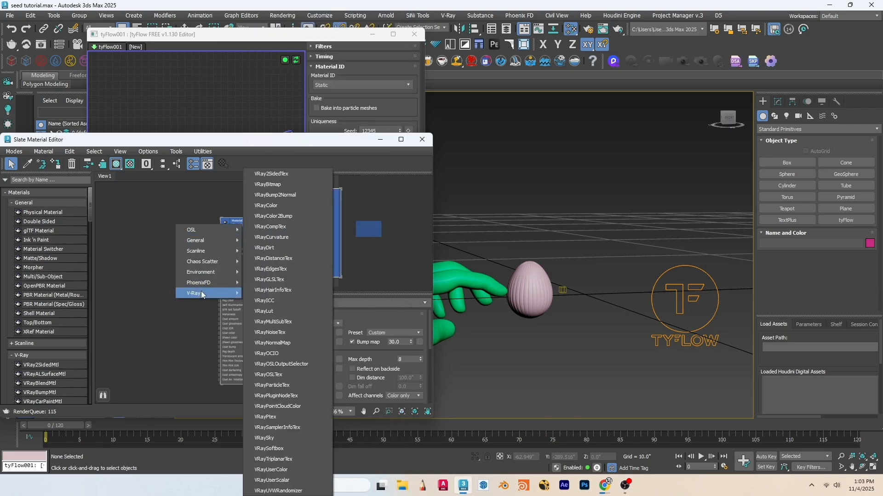
left_click(282, 191)
double_click(124, 67)
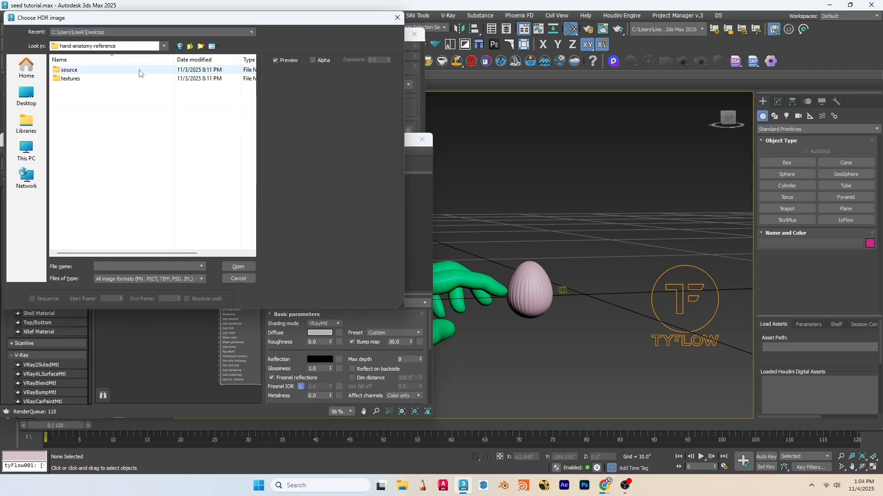
double_click(129, 80)
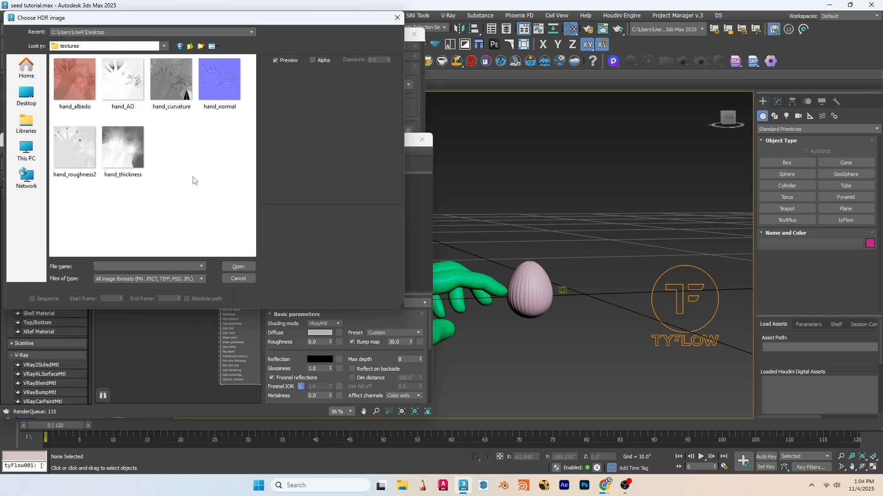
double_click(77, 84)
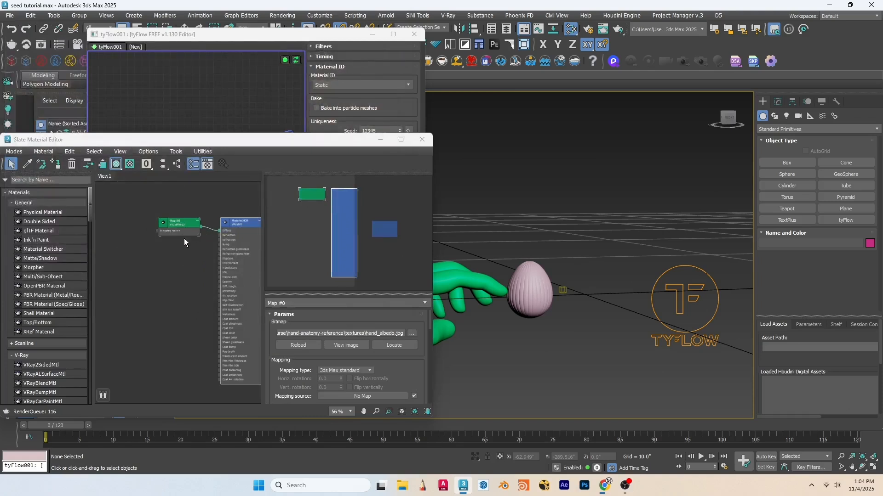
- Assign the Multi/Sub-Object material to the hand model in the perspective view
scroll(201, 255, "down", 4)
scroll(239, 269, "up", 2)
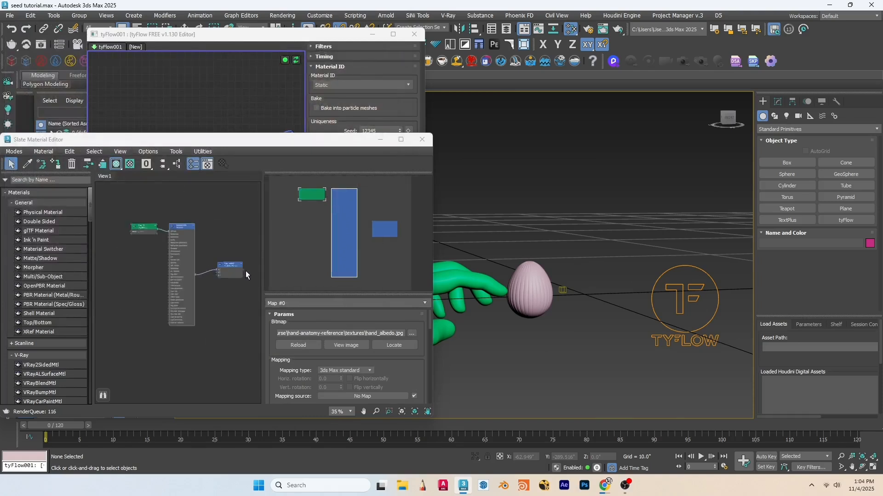
scroll(245, 272, "up", 5)
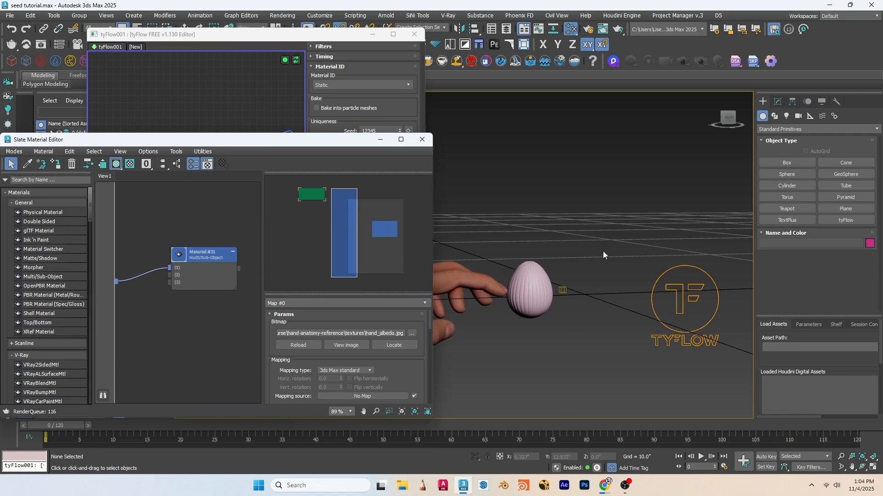
scroll(602, 251, "down", 3)
- Check the tyFlow's Material ID operator against the Multi/Sub-Object's first slot, and move the timeline to frame 34
left_click(236, 99)
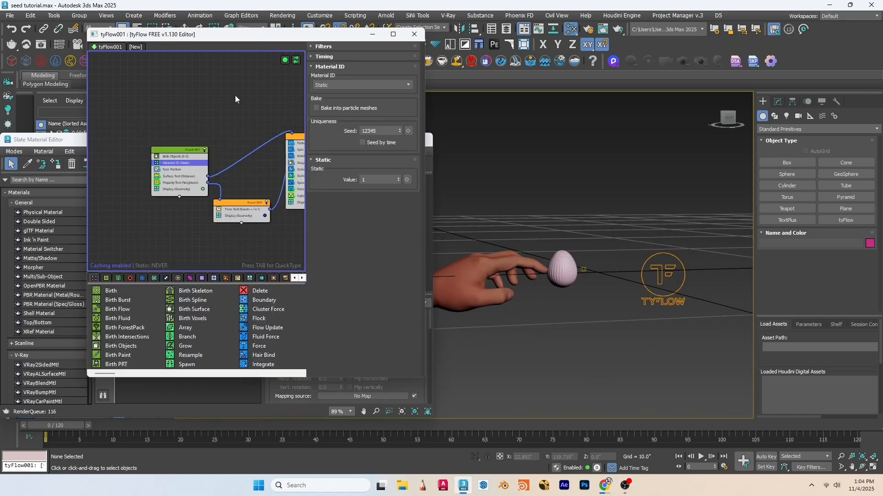
left_click(157, 163)
left_click(157, 163)
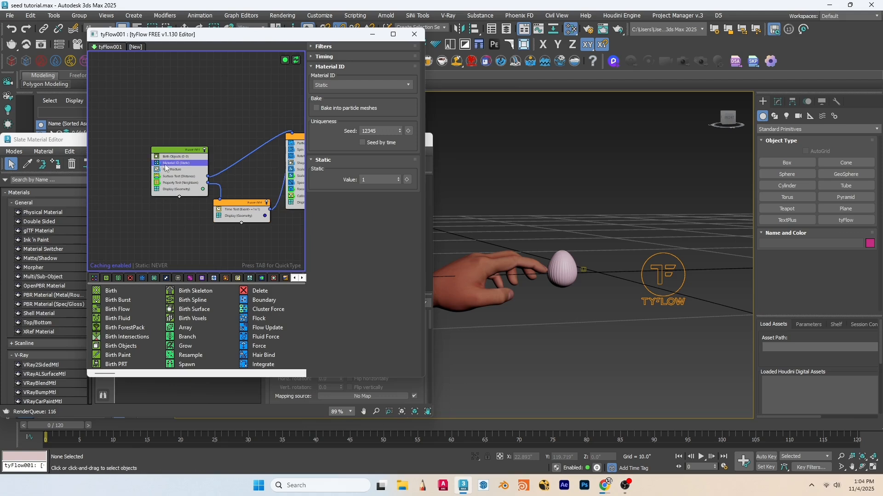
left_click(74, 147)
scroll(240, 259, "down", 4)
scroll(180, 269, "up", 4)
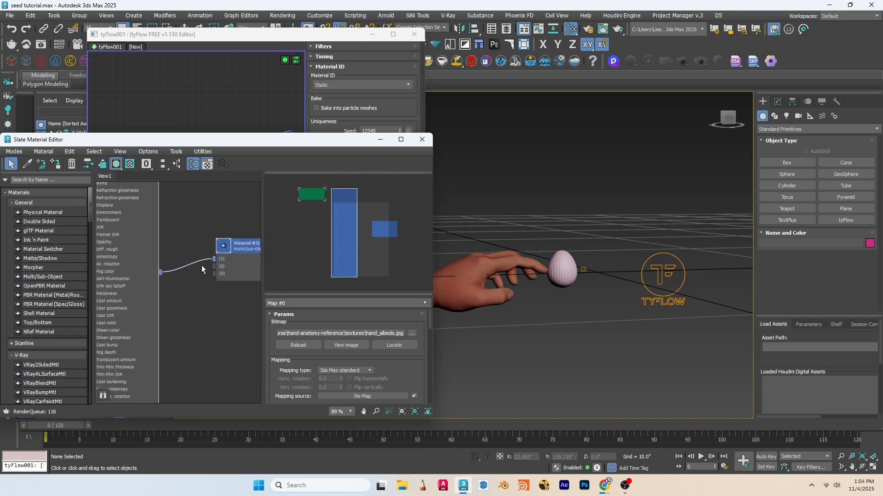
mouse_move(213, 259)
left_mouse_down()
mouse_move(177, 266)
mouse_move(213, 259)
left_mouse_up()
scroll(231, 274, "down", 5)
left_click_drag(65, 421, 275, 437)
- Connect a VRayBitmap with the hand_normal image to the VRayMtl's Bump input and place it below the albedo map
scroll(169, 253, "up", 5)
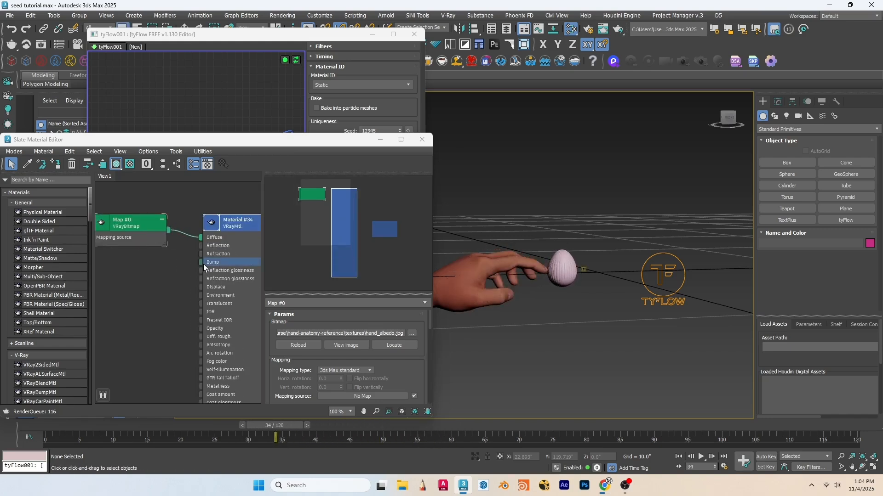
left_click_drag(203, 264, 145, 317)
mouse_move(173, 386)
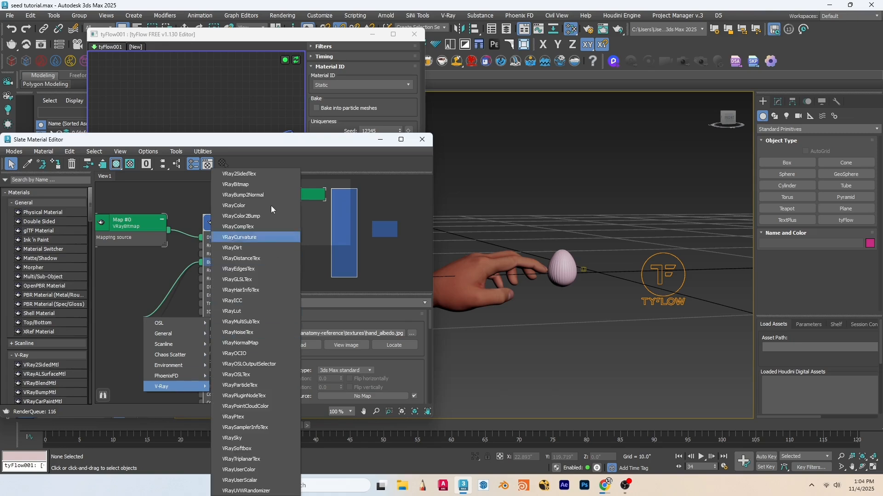
left_click(245, 185)
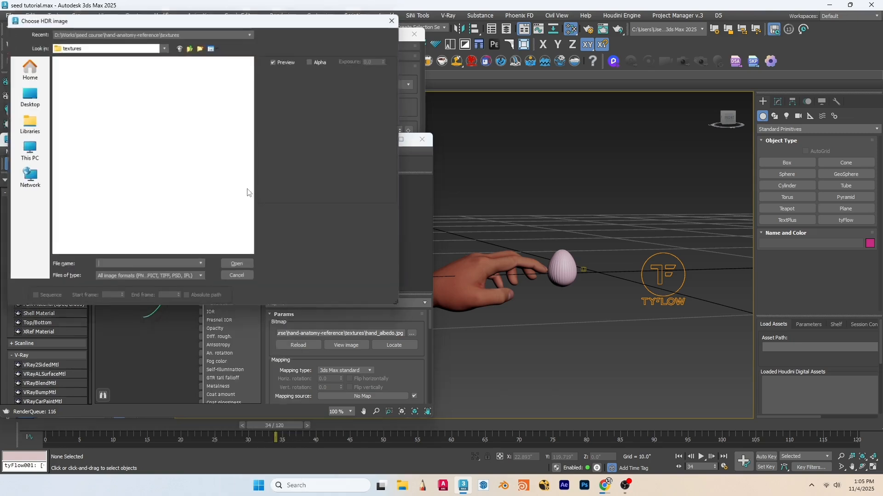
left_click(221, 95)
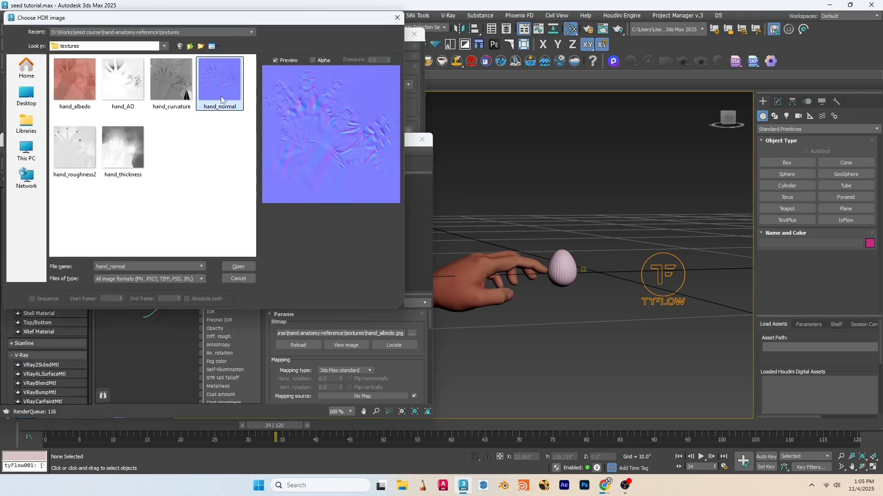
left_click(232, 267)
left_click_drag(141, 317, 123, 271)
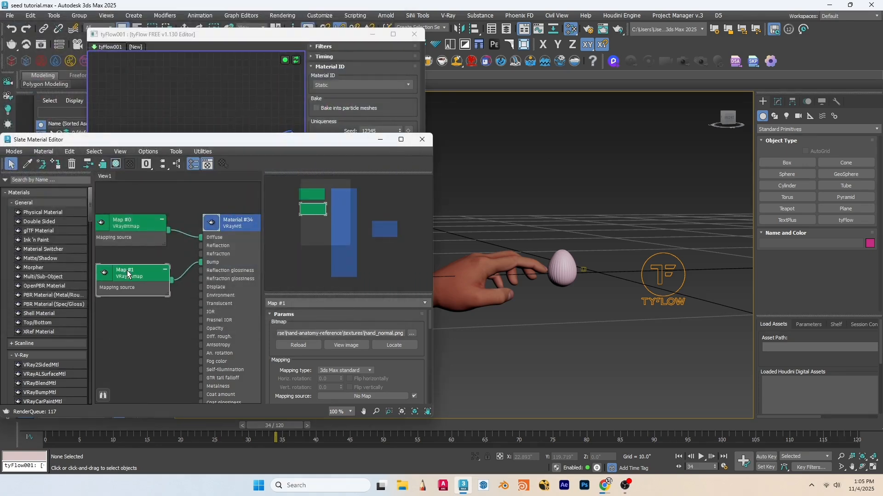
- Connect a VRayBitmap with the hand_roughness2 image to the VRayMtl's Diff. rough. input and align it under the other maps
left_click_drag(201, 336, 142, 337)
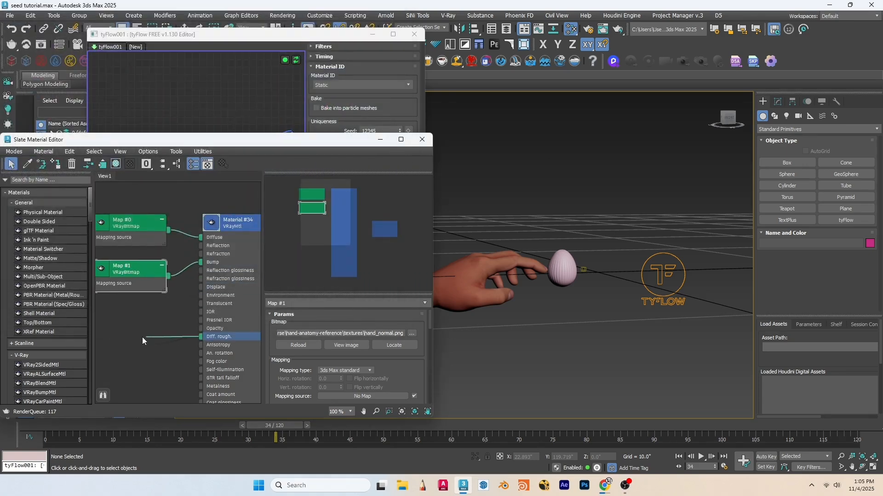
mouse_move(163, 406)
left_click(235, 194)
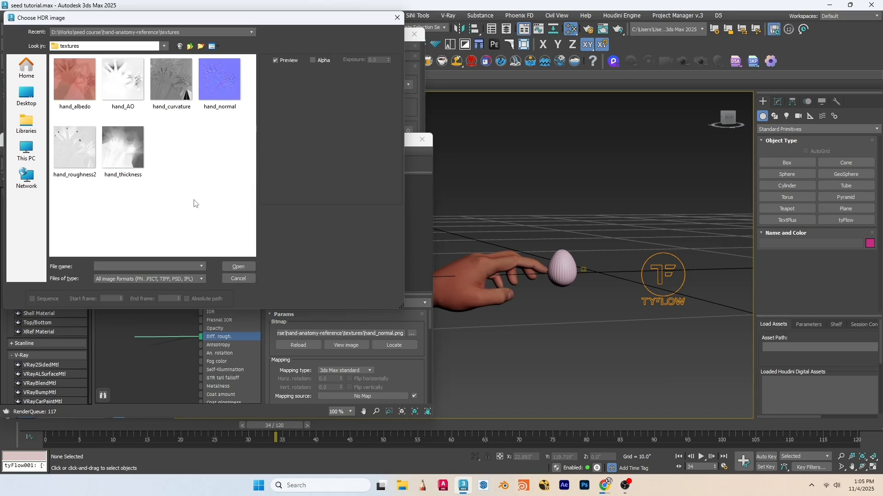
double_click(74, 148)
left_click_drag(134, 320, 136, 327)
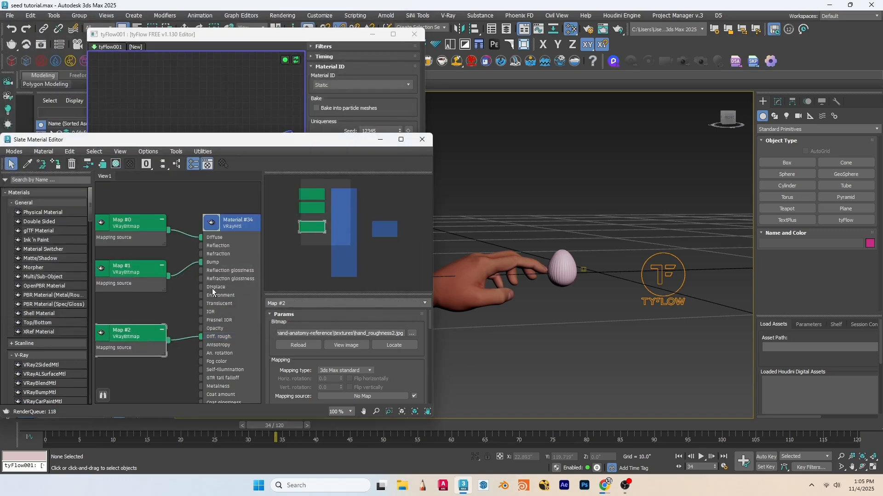
- Look over the VRayMtl's remaining inputs, close the Slate Material Editor, and examine the textured hand up close beside the seed
scroll(238, 266, "down", 4)
scroll(238, 328, "up", 2)
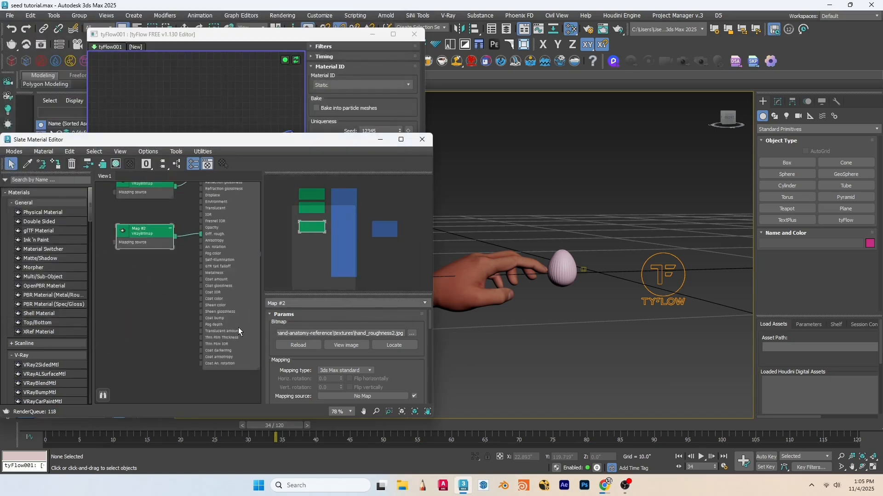
left_click(423, 141)
scroll(542, 273, "up", 5)
scroll(505, 260, "down", 3)
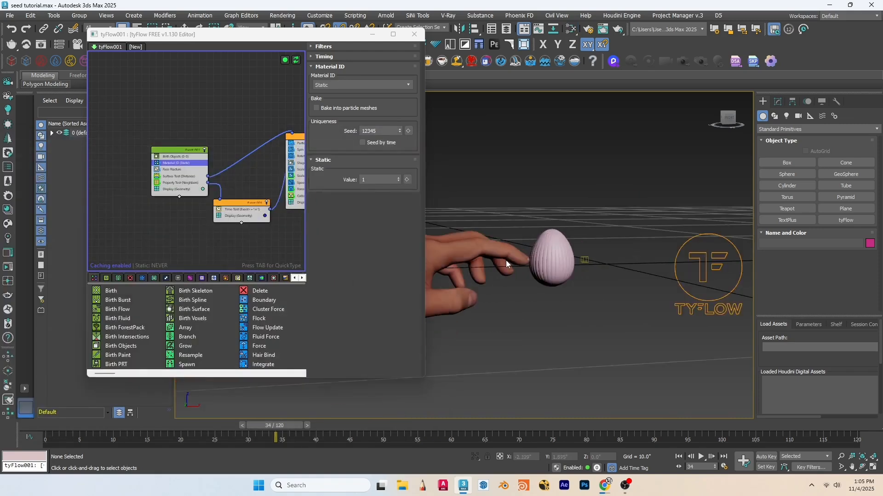
scroll(479, 252, "up", 3)
scroll(236, 210, "down", 2)
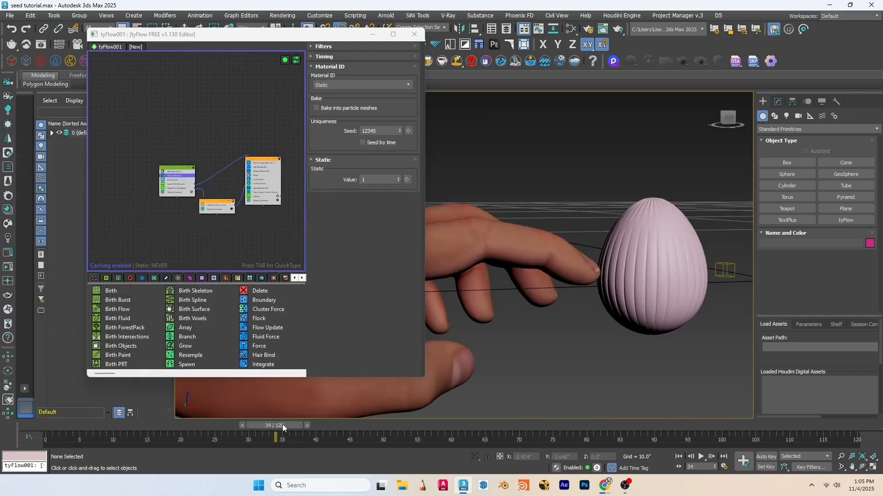
- Move the timeline to frame 45, and add a Material ID operator with a static value of 2 to Event_003
left_click_drag(282, 427, 350, 431)
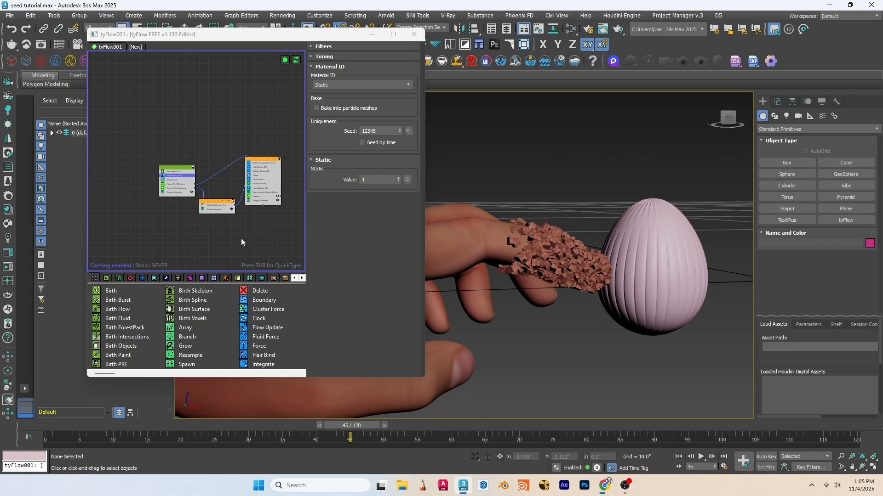
scroll(216, 207, "up", 3)
left_click(215, 232)
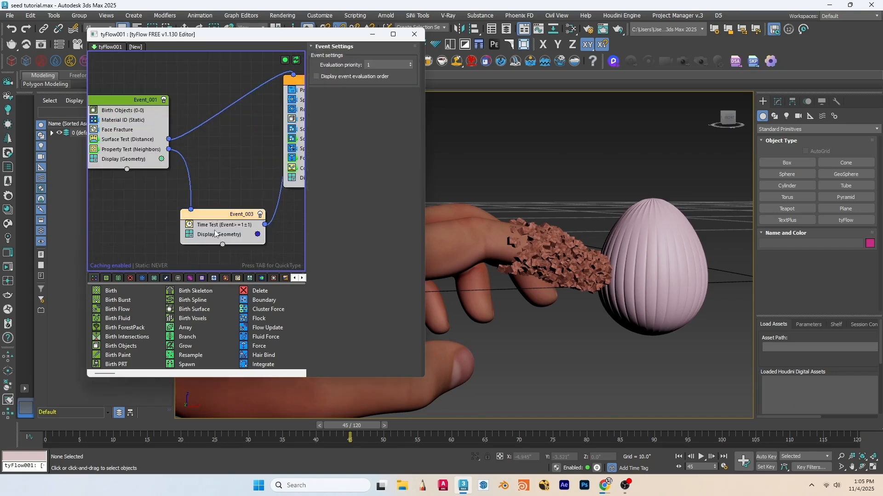
key("Tab")
type("mat")
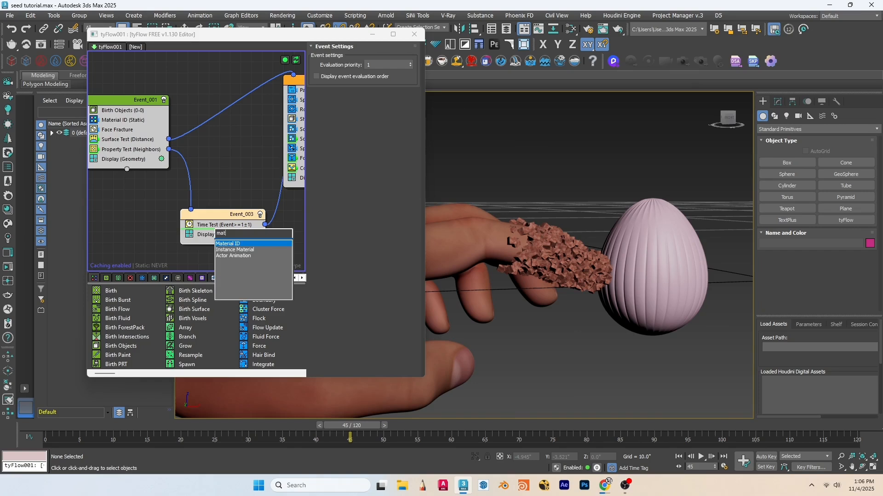
key("Return")
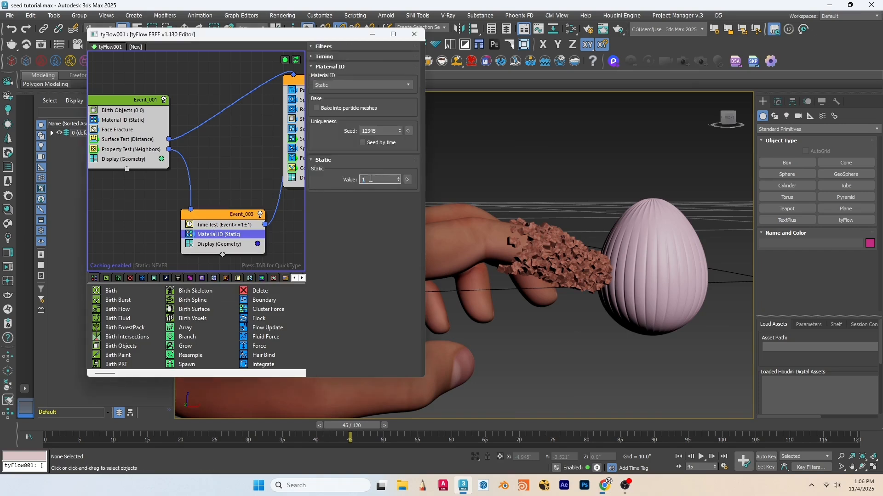
type("2")
key("Return")
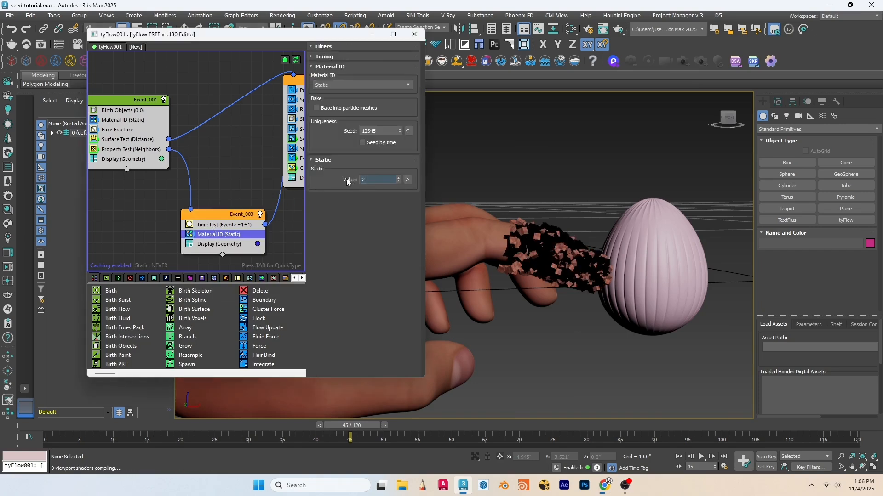
- Try the Material ID operator above Event_003's Time Test, move the timeline to frame 52, and return the operator below Time Test
mouse_move(350, 436)
left_mouse_down()
mouse_move(305, 436)
mouse_move(419, 434)
mouse_move(357, 435)
left_mouse_up()
left_click_drag(219, 235, 219, 225)
left_click_drag(362, 427, 401, 430)
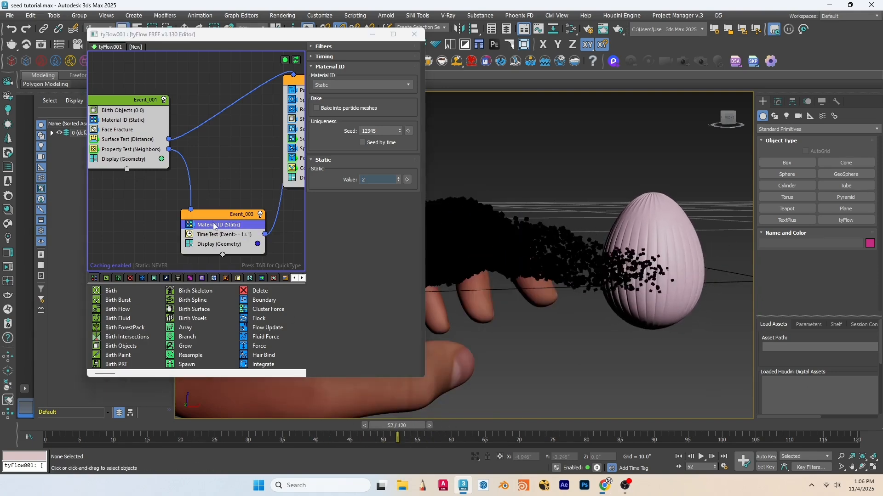
left_click_drag(213, 225, 226, 233)
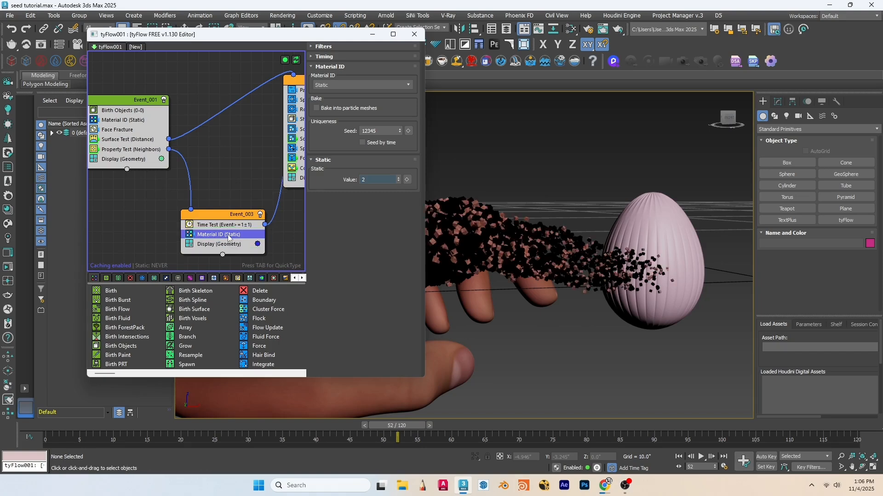
- In the Slate Material Editor, collapse the skin VRayMtl and connect a new VRayMtl to the Multi/Sub-Object's second slot
left_click(571, 29)
left_click(187, 231)
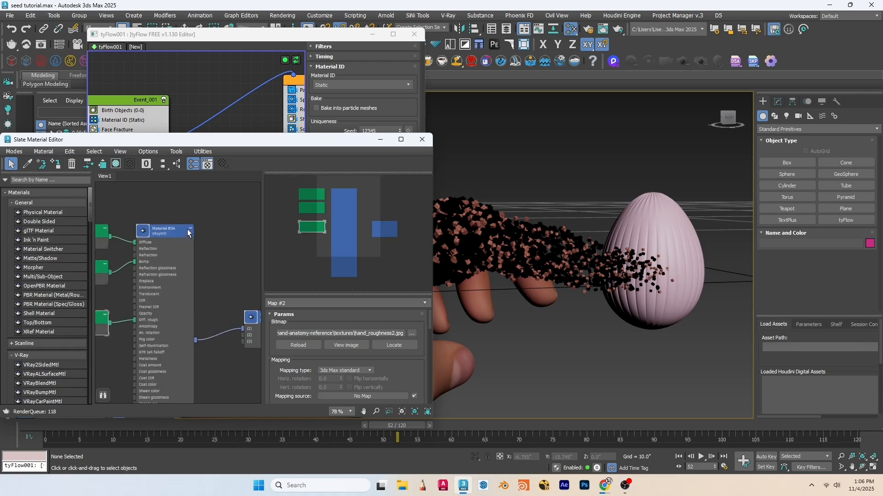
scroll(216, 295, "up", 3)
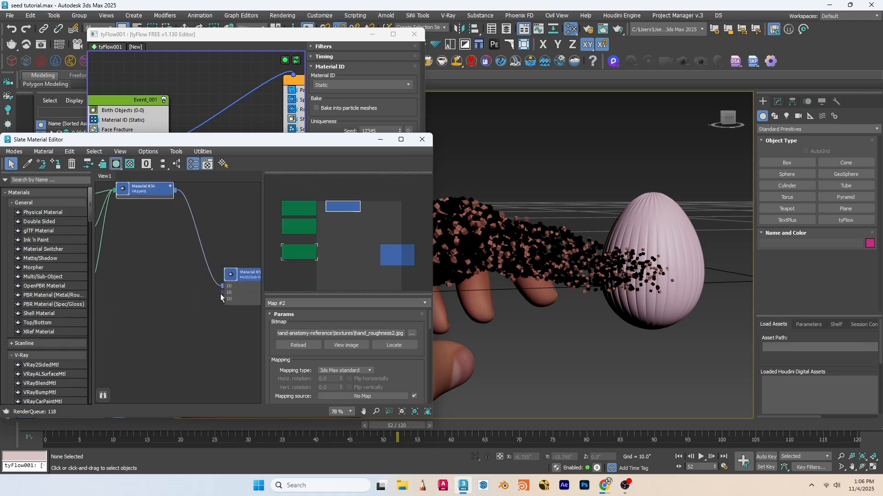
right_click(159, 289)
mouse_move(178, 294)
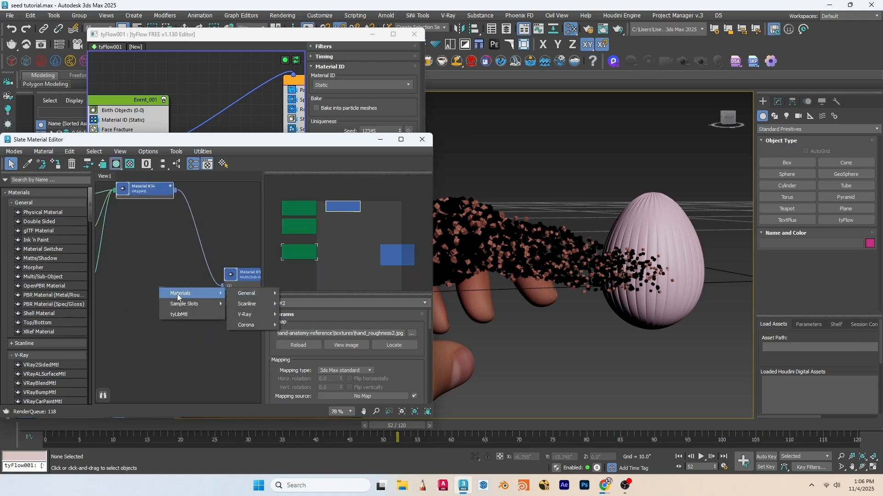
mouse_move(251, 314)
left_click(321, 364)
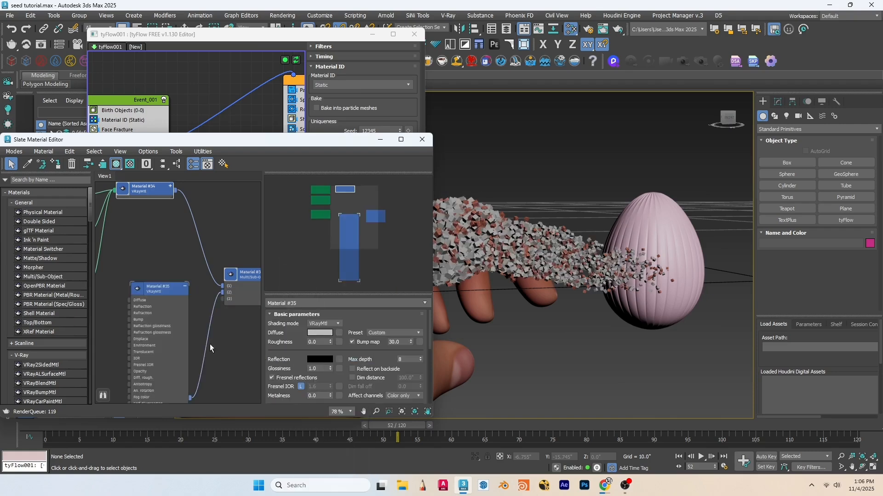
- Set the second slot's VRayMtl diffuse color to a saturated blue
left_click(313, 333)
left_click(122, 236)
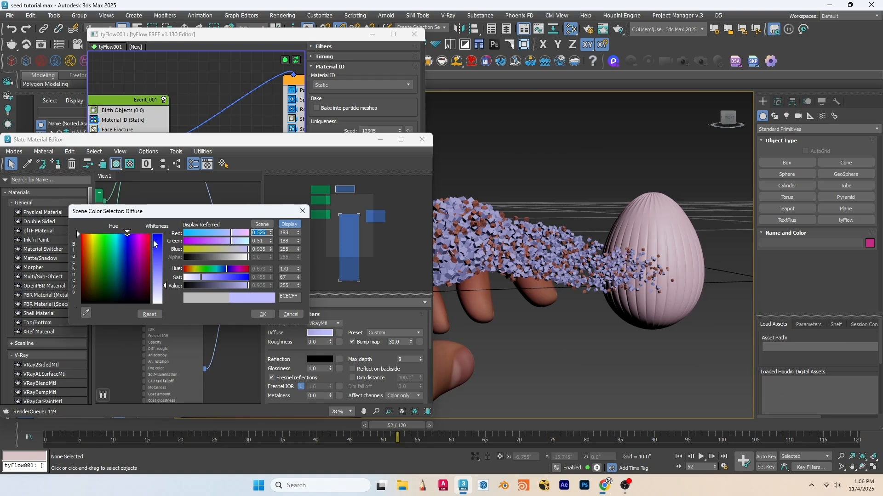
left_click(263, 314)
scroll(264, 317, "down", 2)
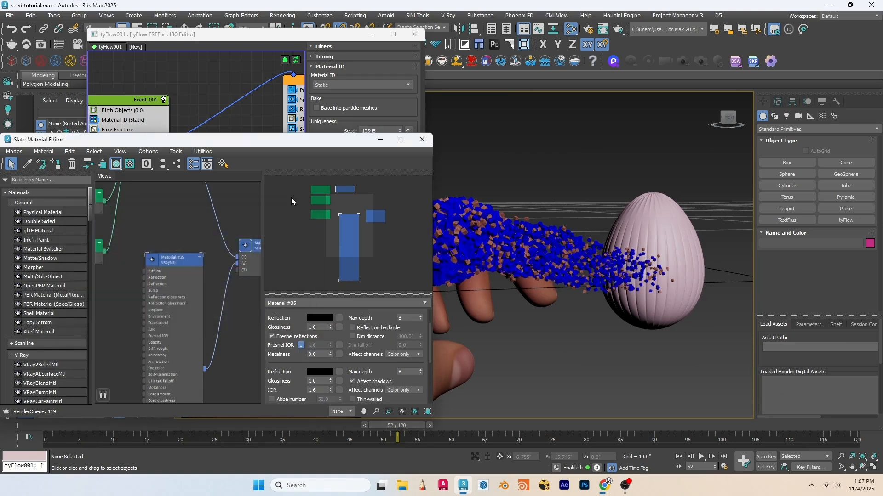
- Add a Material ID operator below Particle Groups in Event_002 and set its static value to 3
left_click(234, 86)
scroll(228, 153, "down", 3)
scroll(292, 115, "up", 3)
left_click(265, 117)
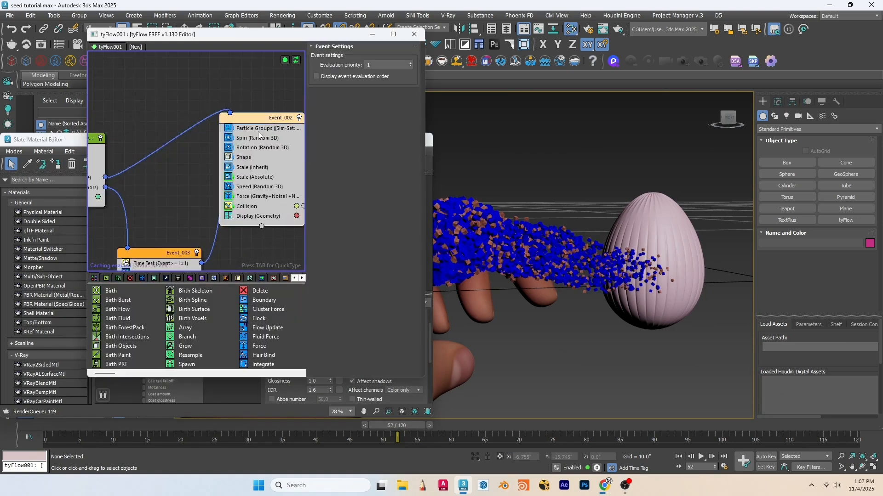
key("Tab")
type("mate")
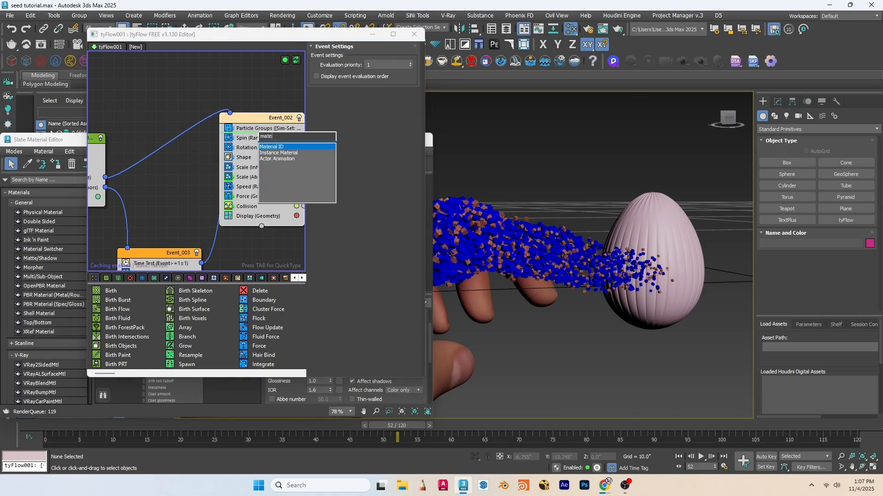
key("Return")
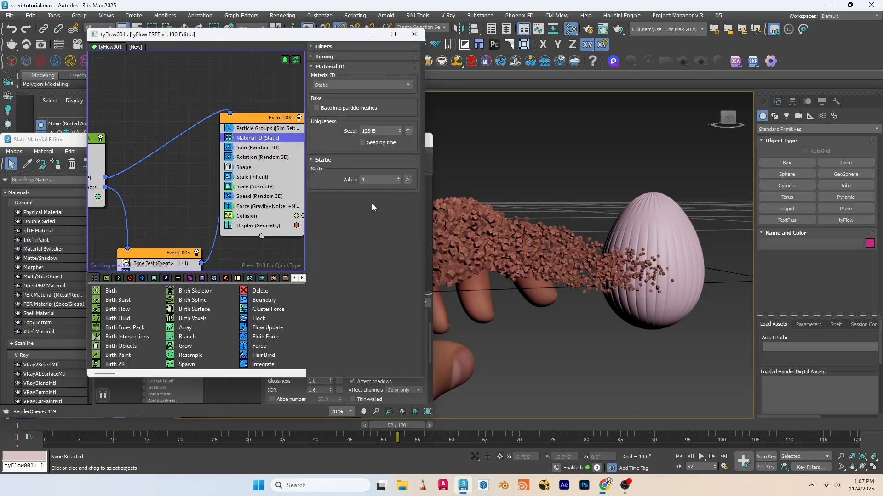
left_click_drag(372, 180, 332, 183)
key("Return")
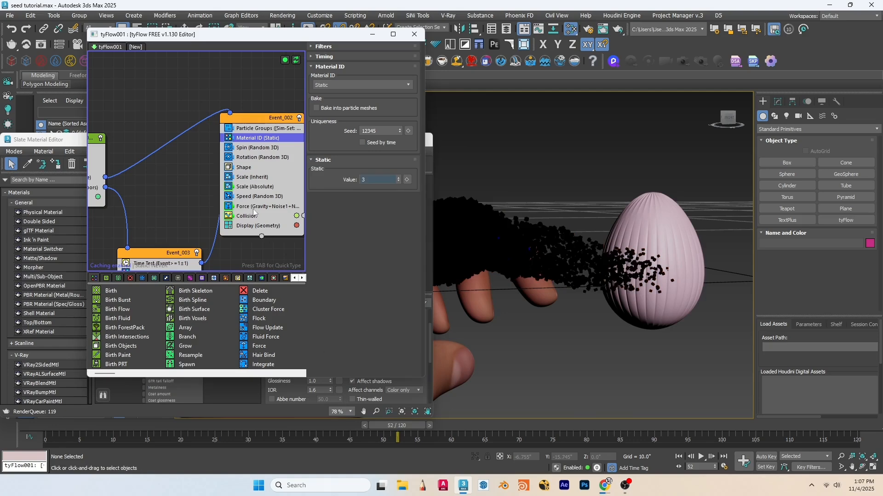
- Add a Mapping operator directly below Speed in Event_002 and adjust its timing
left_click(252, 197)
key("Tab")
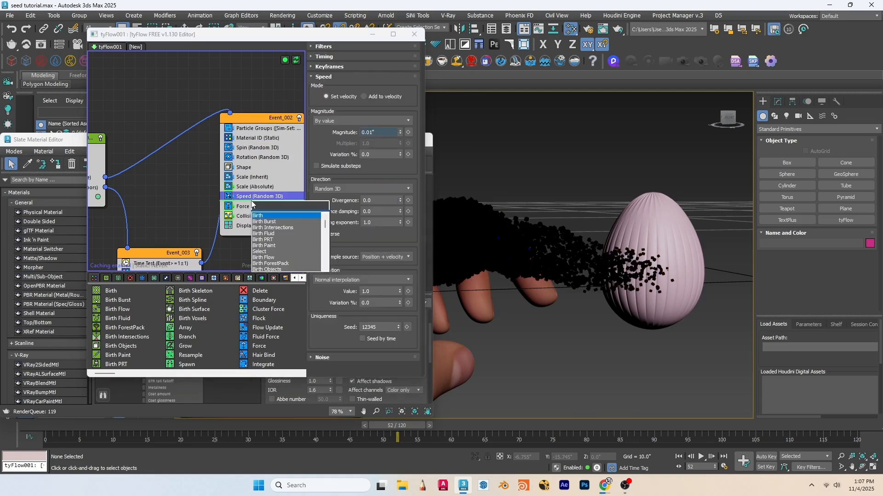
type("m")
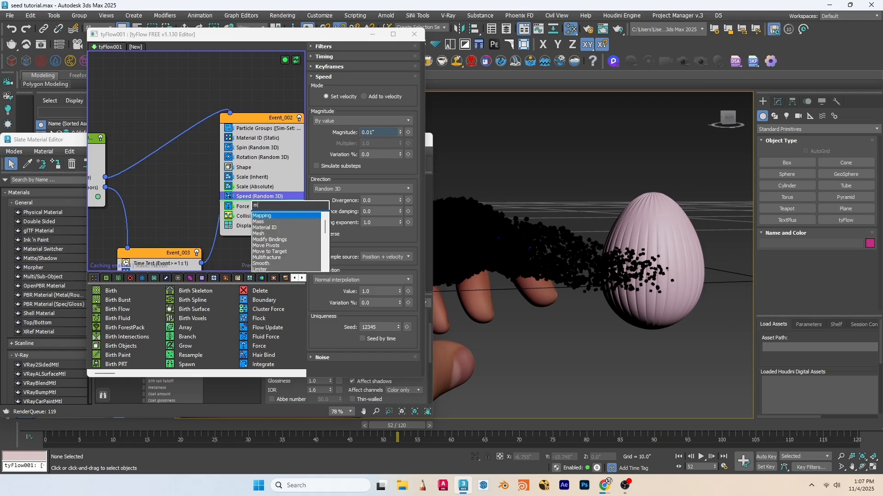
key("Return")
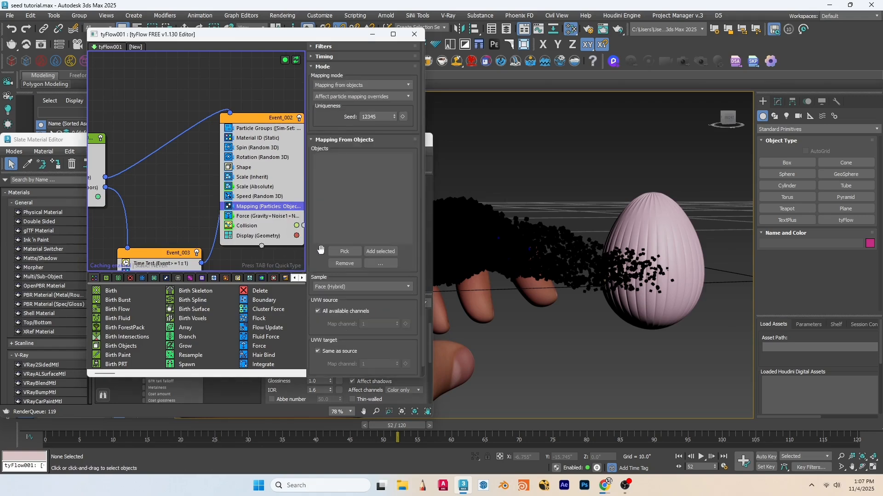
left_click(331, 57)
left_click(361, 68)
left_click(343, 92)
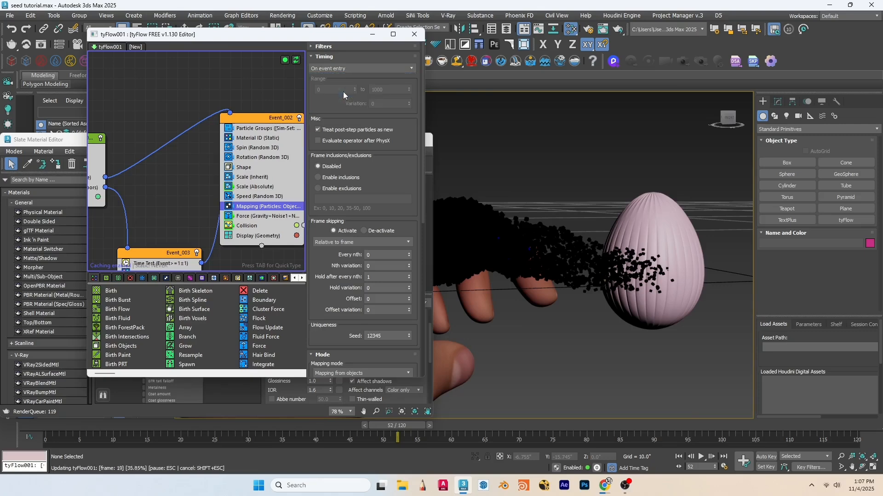
left_click(338, 55)
- Add a Custom Properties operator directly above Mapping in Event_002, with its timing set to On event entry
left_click(249, 118)
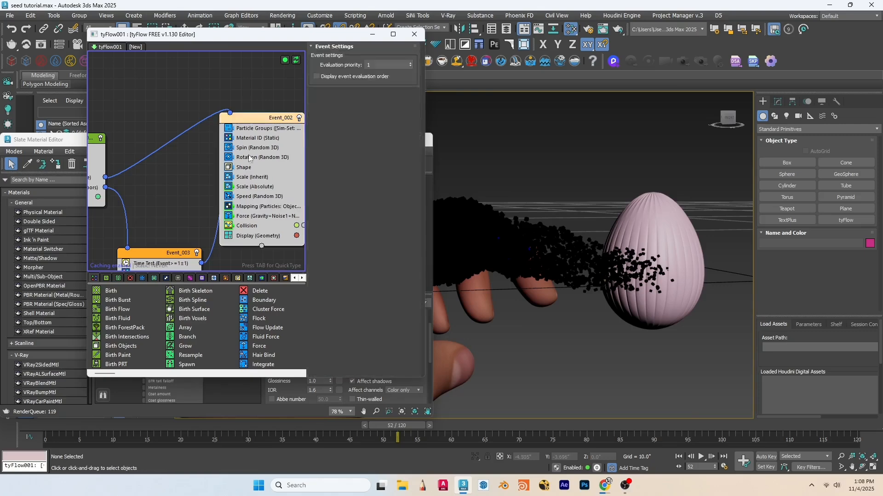
key("Tab")
type("c")
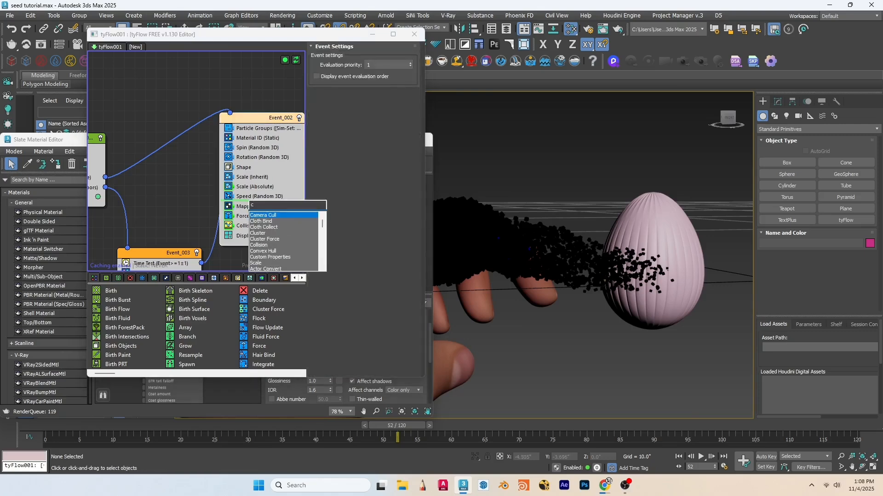
type("us")
key("Return")
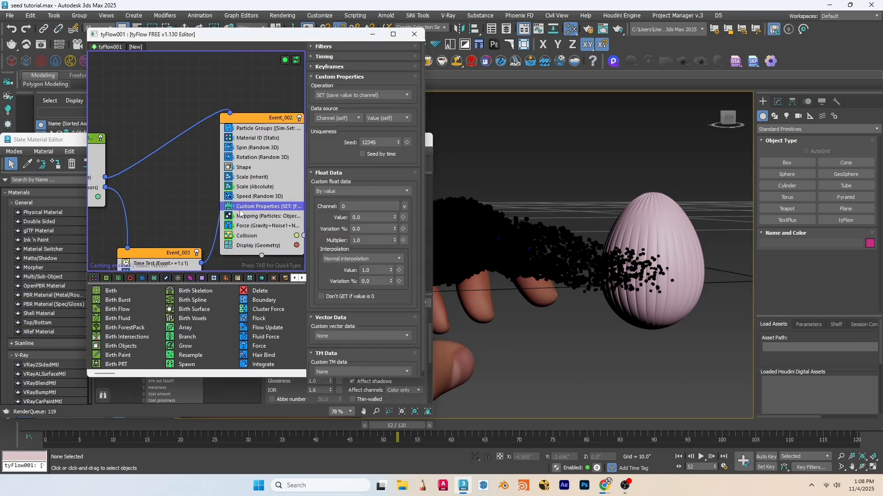
left_click(345, 56)
left_click(354, 69)
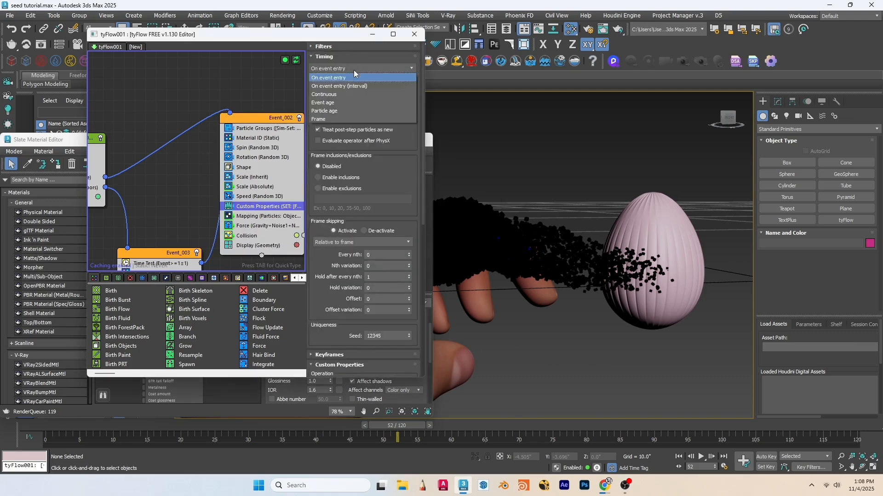
left_click(350, 77)
left_click(335, 56)
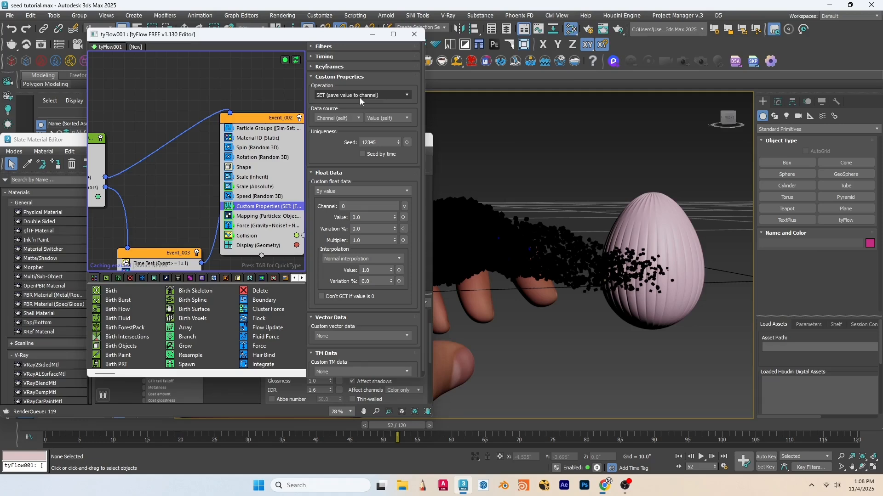
- Set the Custom Properties float data to Scale magnitude and name its channel "float"
left_click(354, 192)
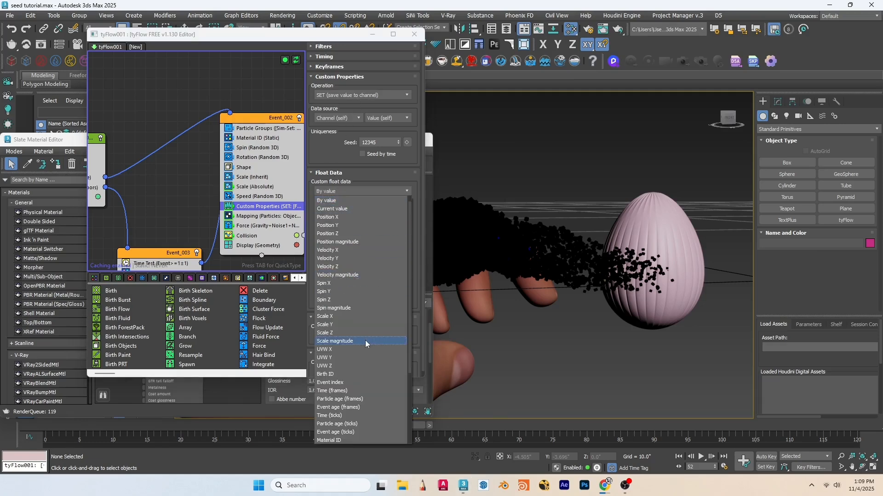
left_click(332, 342)
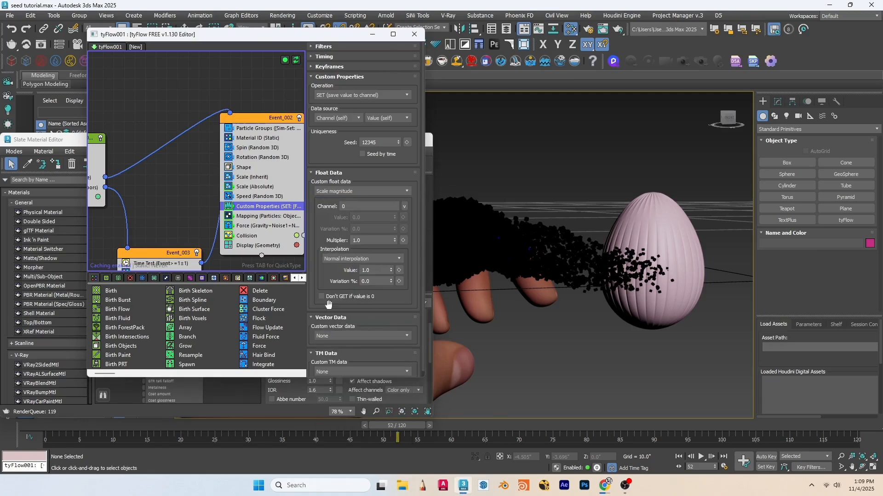
scroll(321, 272, "down", 1)
left_click(351, 200)
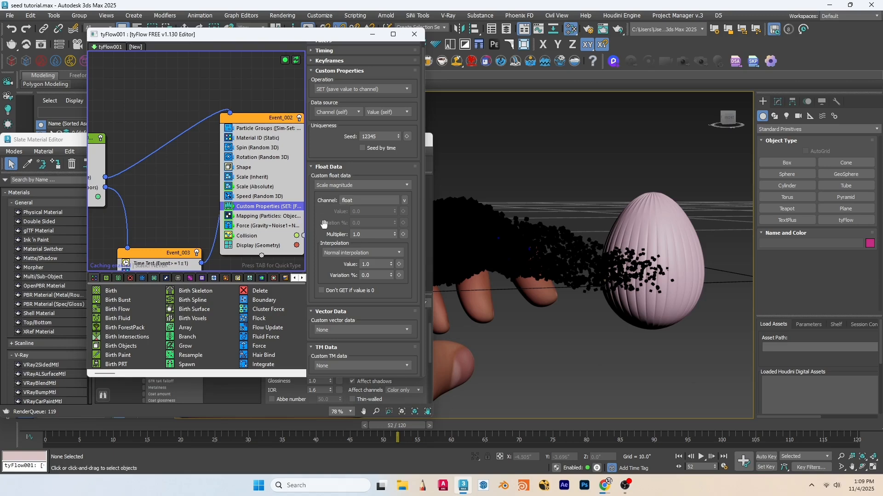
- Set the Mapping operator's mode to Mapping from custom float and choose the float channel for its mapping values
left_click(271, 217)
scroll(359, 133, "down", 1)
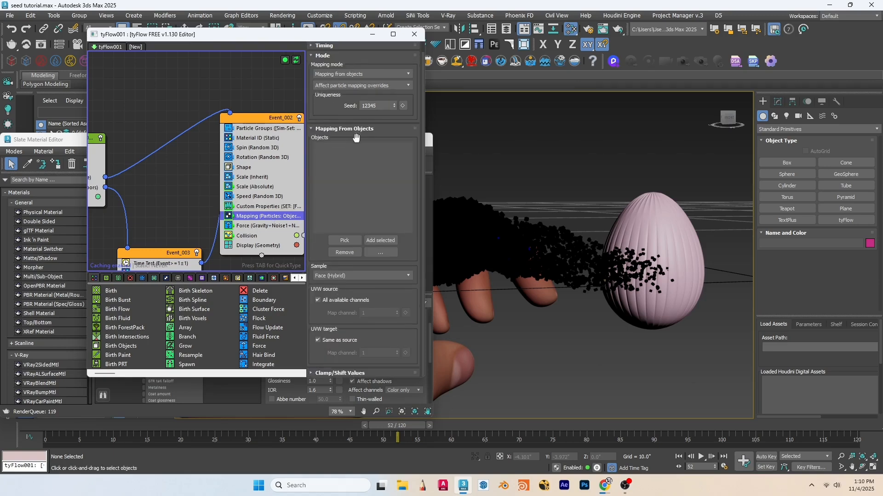
left_click(353, 75)
left_click(360, 100)
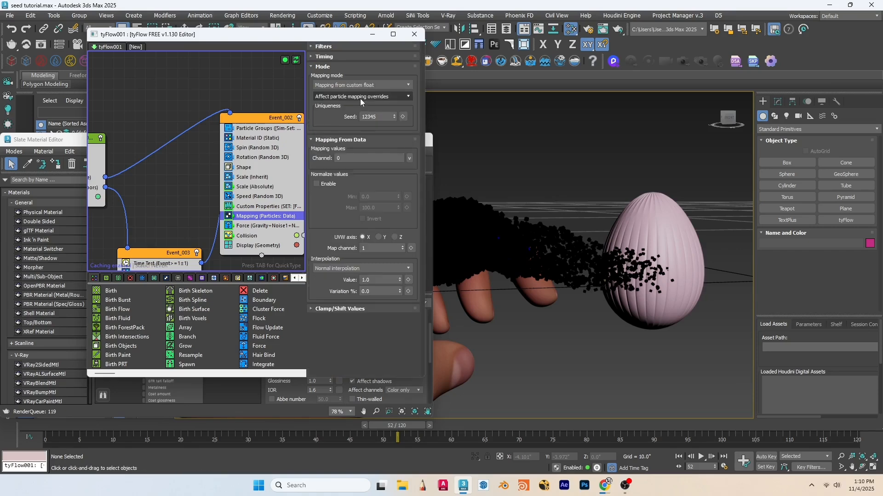
left_click(409, 158)
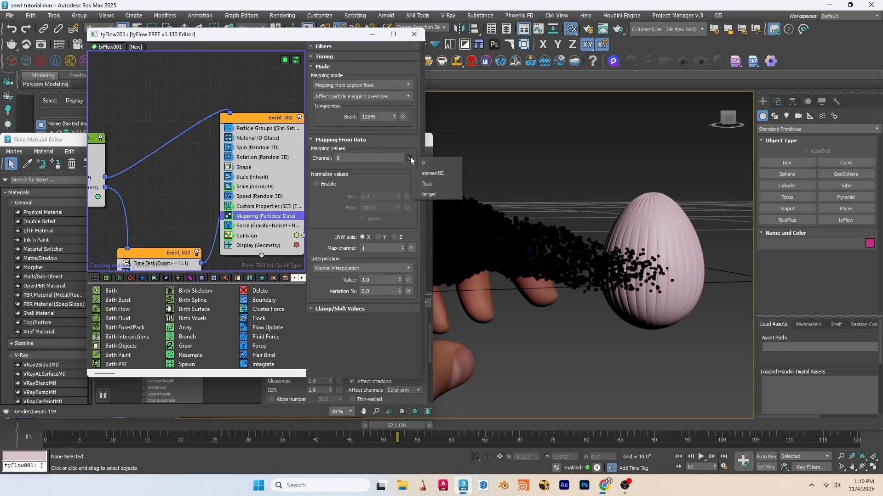
left_click(432, 175)
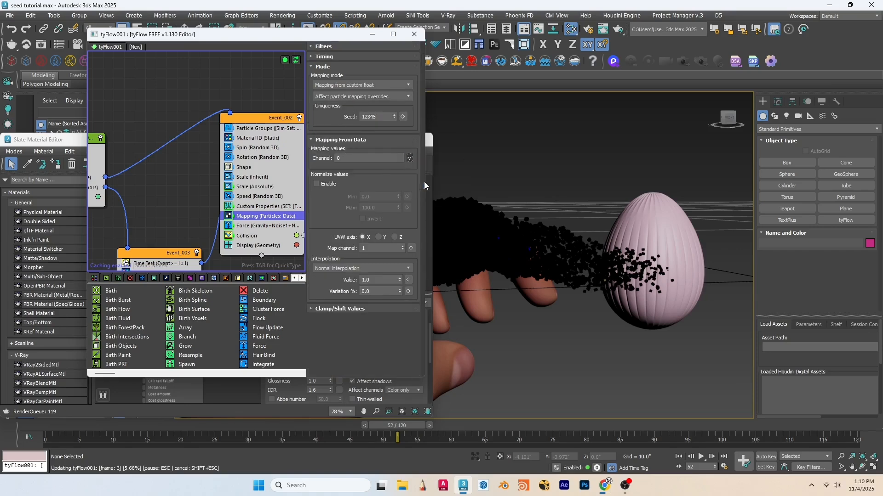
- Connect a new VRayMtl to the third slot of the Multi/Sub-Object material and place it below the second material
left_click(216, 386)
scroll(211, 260, "down", 3)
left_click(204, 258)
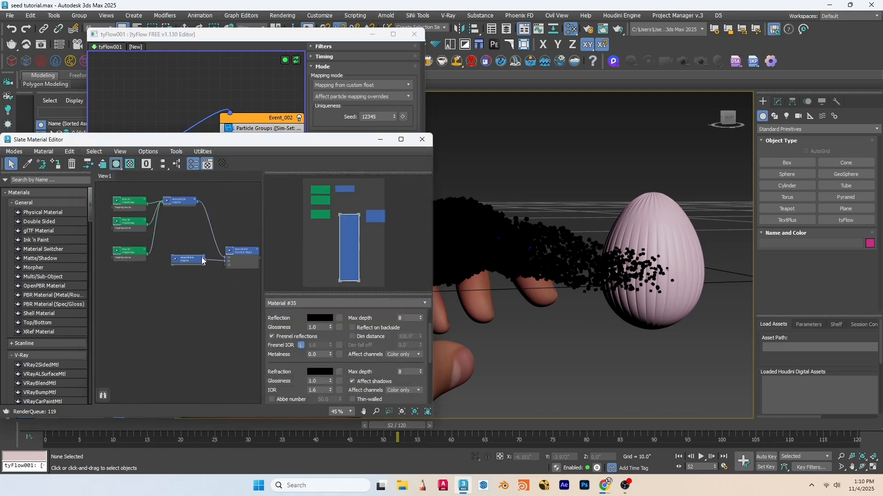
left_click_drag(201, 280, 193, 283)
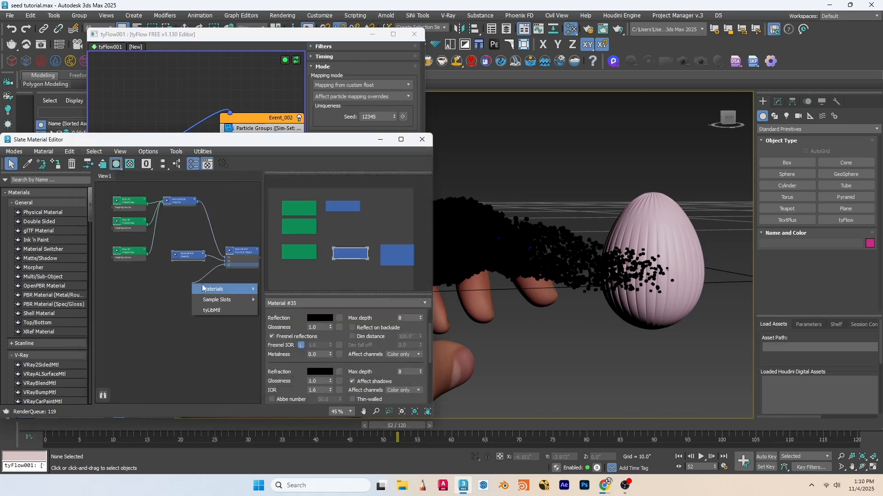
mouse_move(225, 289)
mouse_move(303, 311)
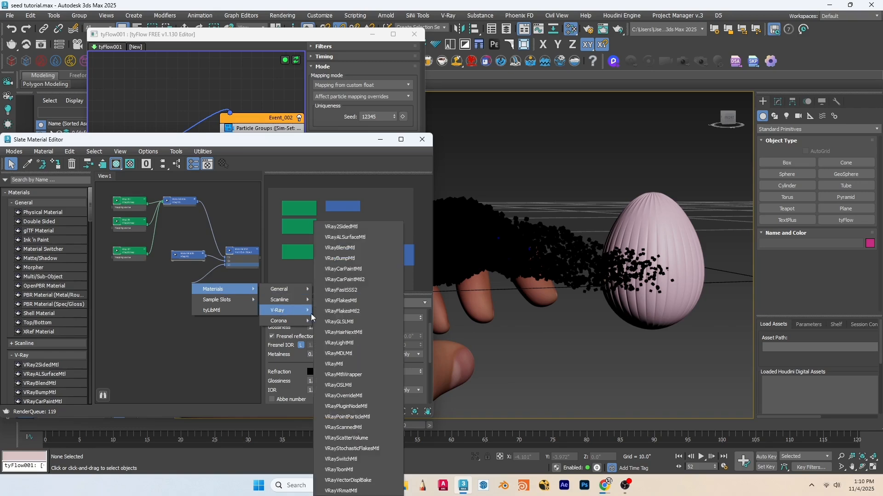
left_click(352, 362)
left_click_drag(187, 271, 182, 266)
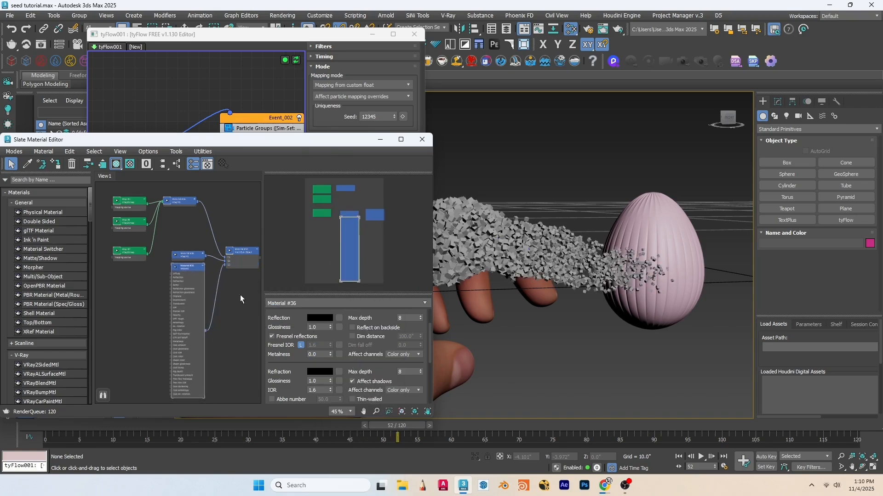
- Assign a Gradient Ramp map to the new material's Diffuse channel
scroll(285, 320, "up", 3)
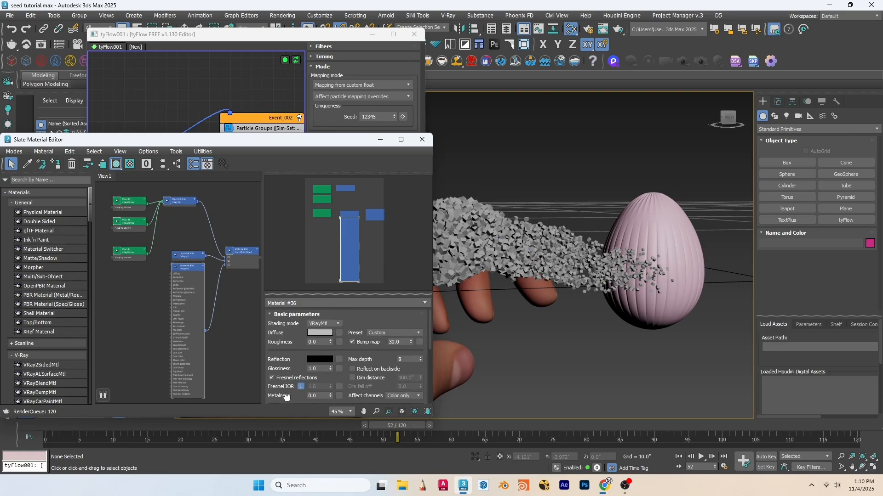
left_click(341, 332)
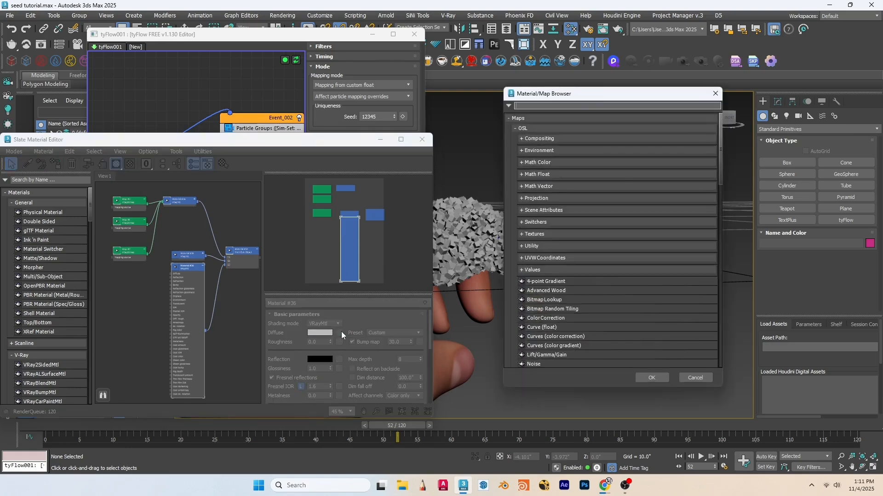
left_click(549, 307)
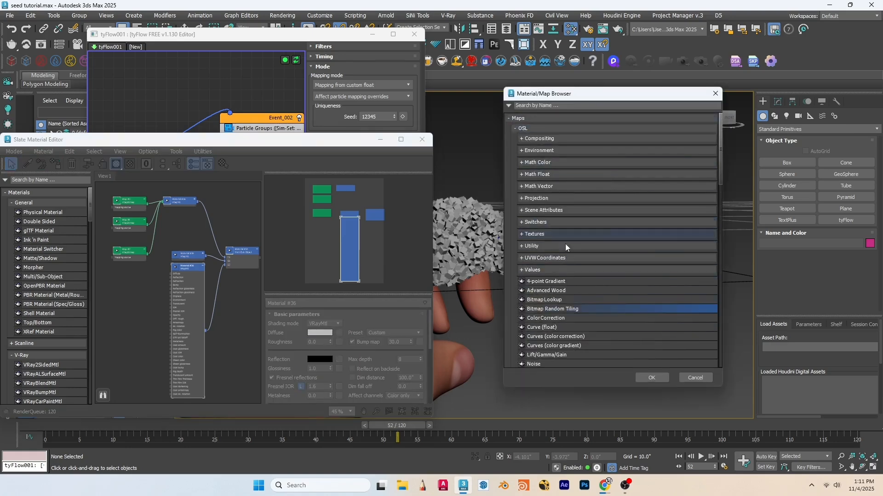
scroll(565, 244, "down", 3)
scroll(558, 287, "down", 8)
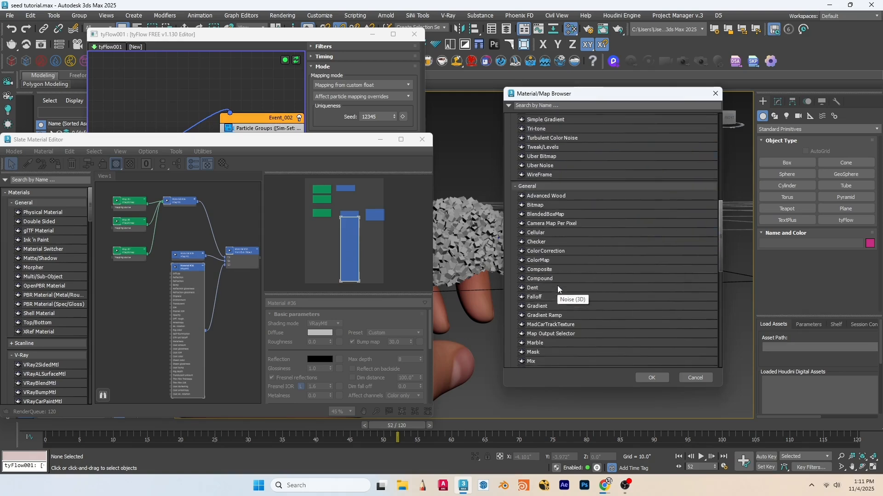
double_click(546, 316)
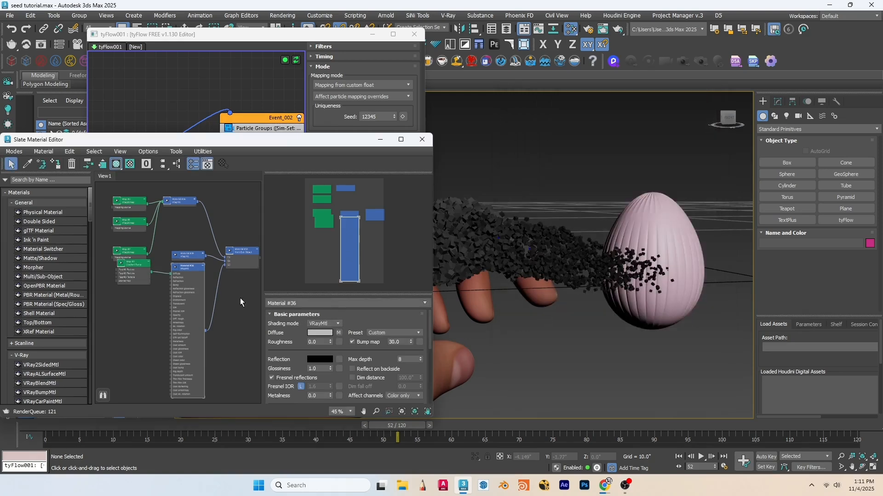
- Move the Gradient Ramp's middle flag to position 7, color it light blue, and color the start flag blue
scroll(117, 265, "up", 3)
left_click_drag(134, 262, 148, 284)
double_click(148, 283)
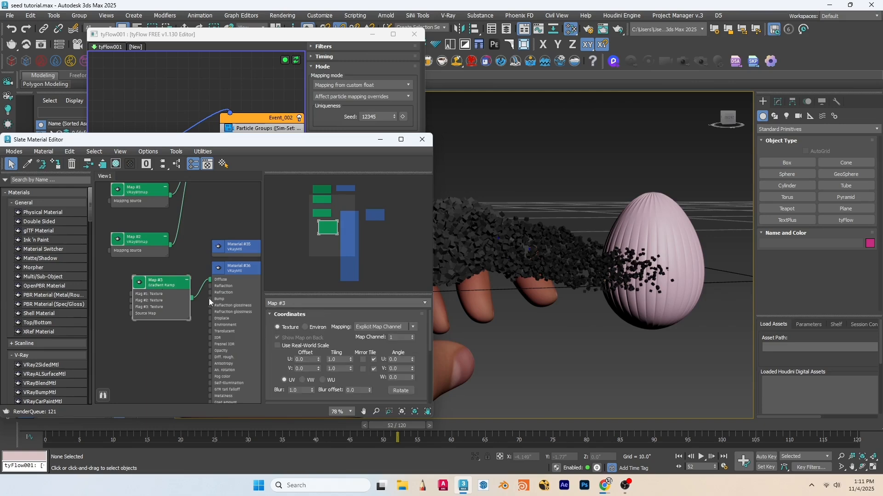
scroll(271, 351, "down", 3)
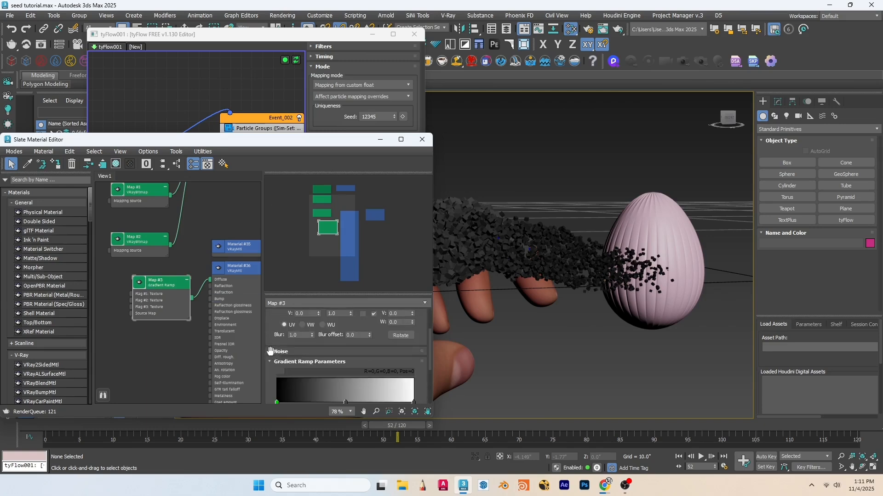
scroll(272, 352, "down", 3)
left_click_drag(346, 349, 286, 349)
double_click(277, 349)
left_click(88, 249)
left_click(225, 329)
double_click(286, 348)
left_click(87, 248)
left_click(128, 280)
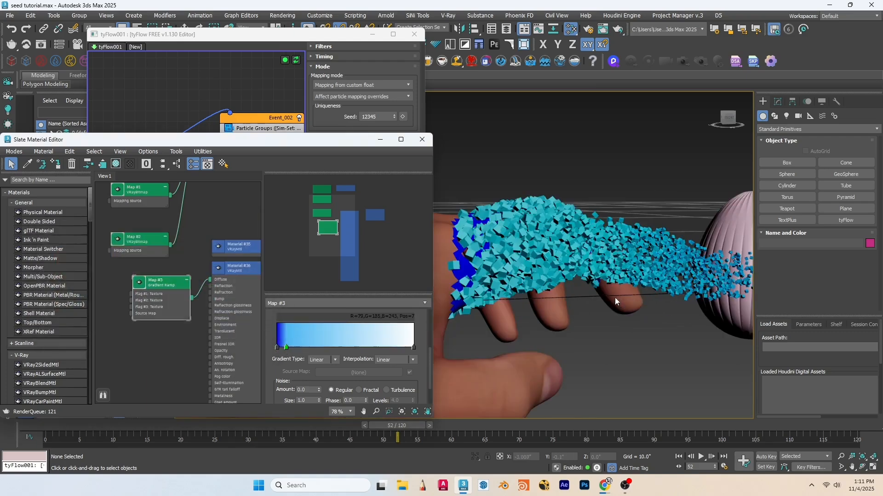
- Add a purple (A800FF) flag after the light blue one in the Gradient Ramp and adjust the spacing between flags
scroll(137, 285, "down", 3)
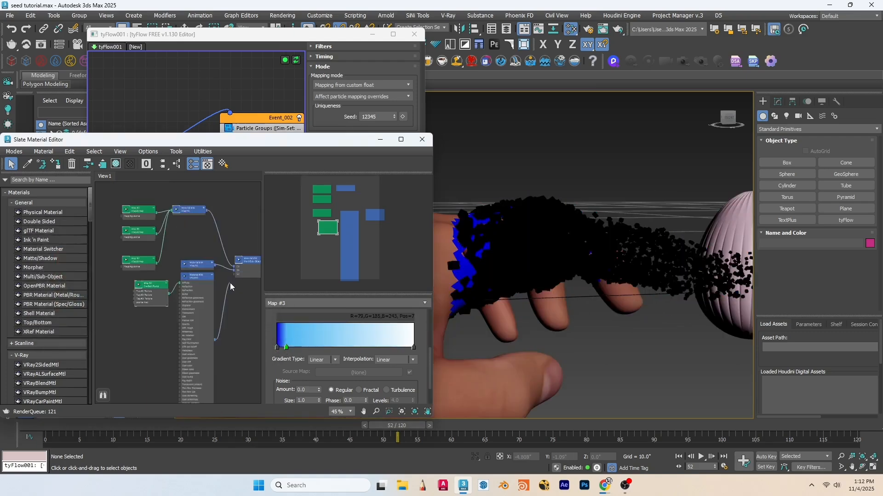
left_click_drag(113, 267, 138, 247)
left_click(244, 327)
left_click_drag(295, 348, 290, 349)
double_click(289, 348)
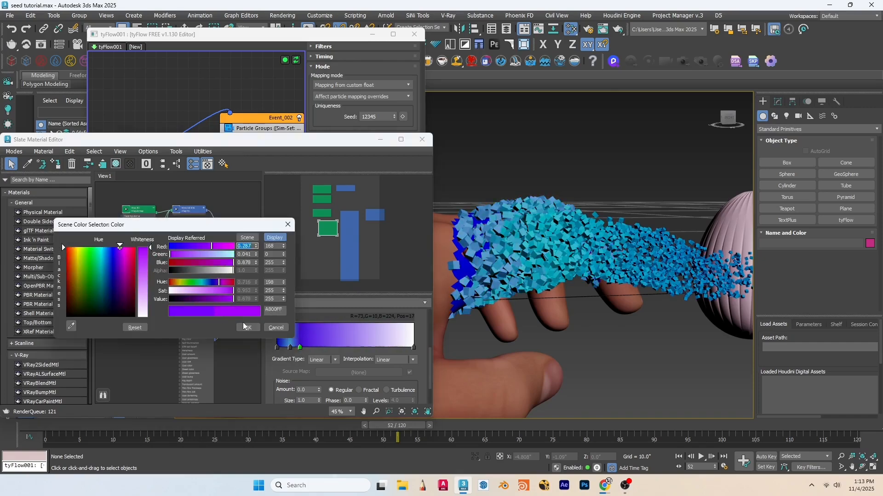
left_click(244, 325)
left_click_drag(300, 348, 320, 347)
mouse_move(289, 347)
left_mouse_down()
mouse_move(390, 348)
mouse_move(301, 347)
left_mouse_up()
left_click(290, 348)
- Recolor the Gradient Ramp's end flag to a strong blue
double_click(413, 347)
left_click(230, 249)
left_click_drag(259, 310, 259, 247)
left_click(365, 326)
- Color a Gradient Ramp flag dark red (156, 18, 5) and place it at position 10
left_click_drag(352, 348, 288, 348)
double_click(318, 348)
left_click(86, 258)
left_click(269, 327)
mouse_move(291, 348)
left_mouse_down()
mouse_move(280, 347)
mouse_move(291, 348)
left_mouse_up()
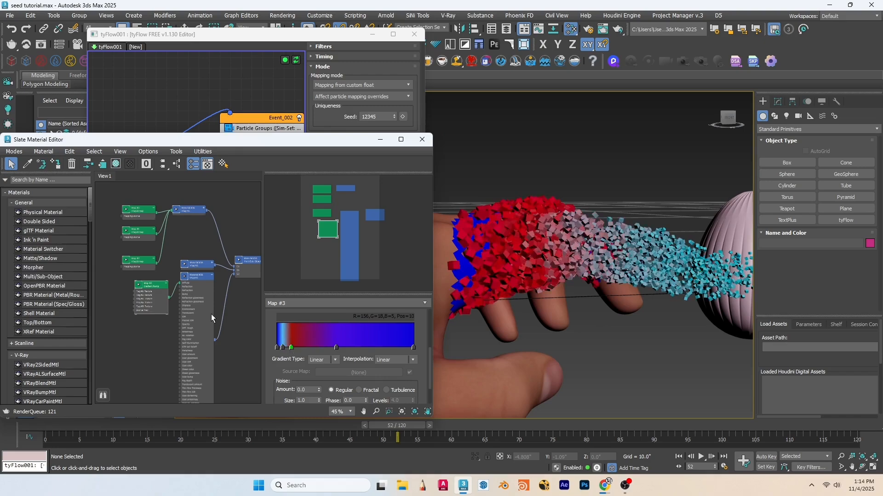
- Enable Normalize values in the Mapping operator and move the ramp's red flag to position 26 and light blue flag to 7
left_click_drag(266, 146, 665, 315)
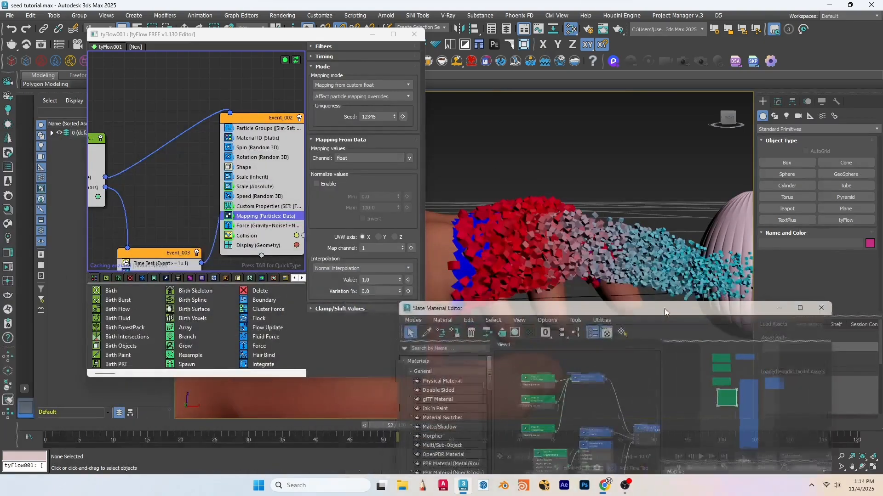
left_click(340, 308)
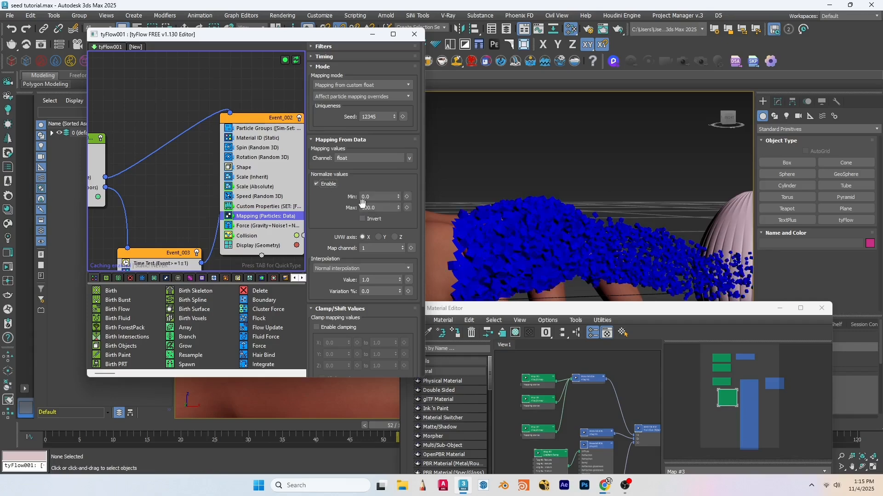
left_click_drag(490, 305, 69, 128)
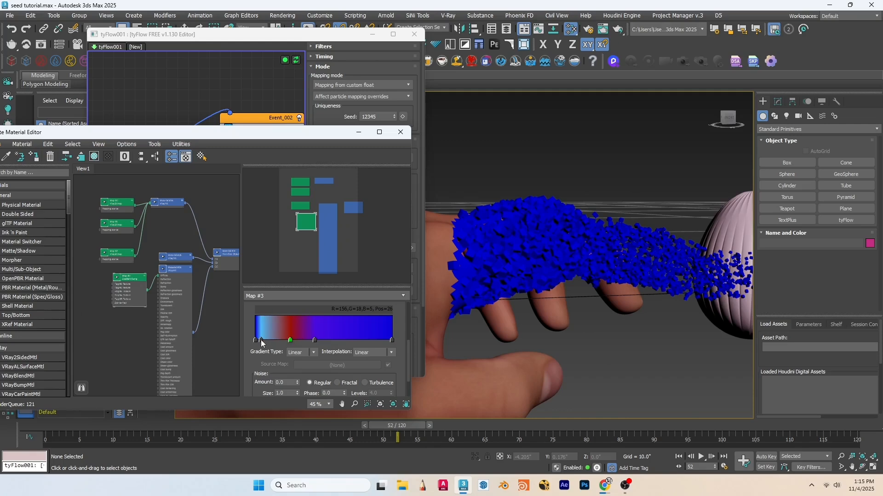
left_click_drag(261, 340, 264, 340)
- Set the Mapping operator's normalize Max value to 1.0
left_click_drag(326, 132, 359, 270)
left_click(380, 206)
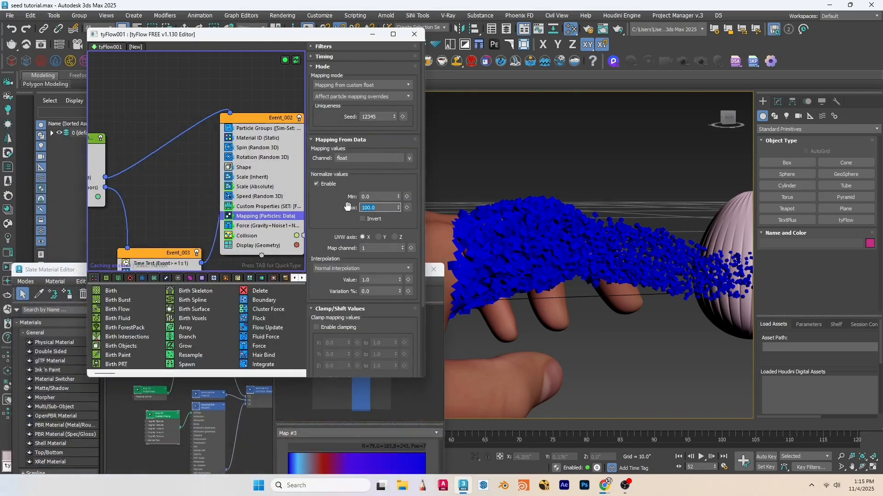
type("1")
key("Return")
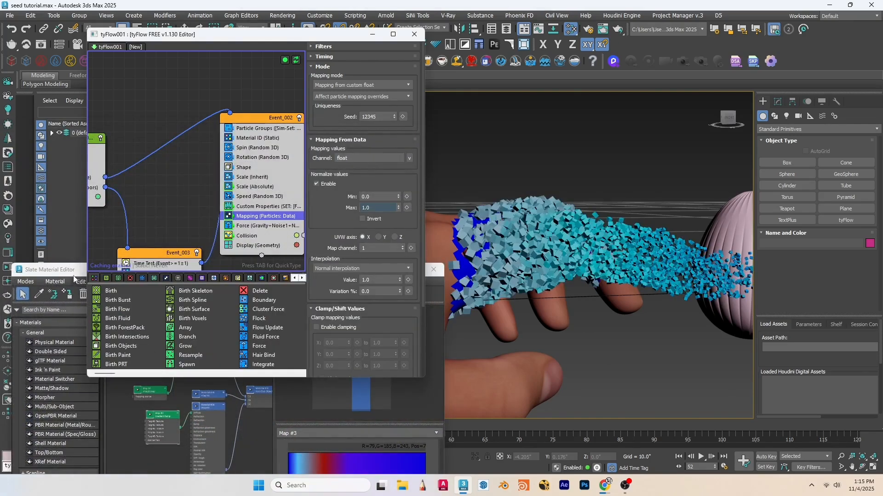
- Shift the ramp's red and light blue flags toward the start, then set the Mapping operator's normalize Max to 0.1
left_click_drag(60, 272, 1, 193)
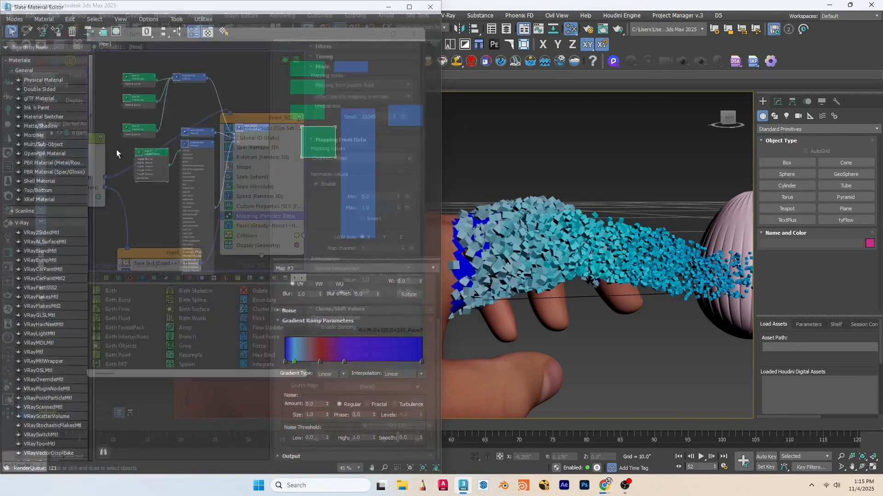
mouse_move(294, 362)
left_mouse_down()
mouse_move(314, 363)
mouse_move(293, 362)
left_mouse_up()
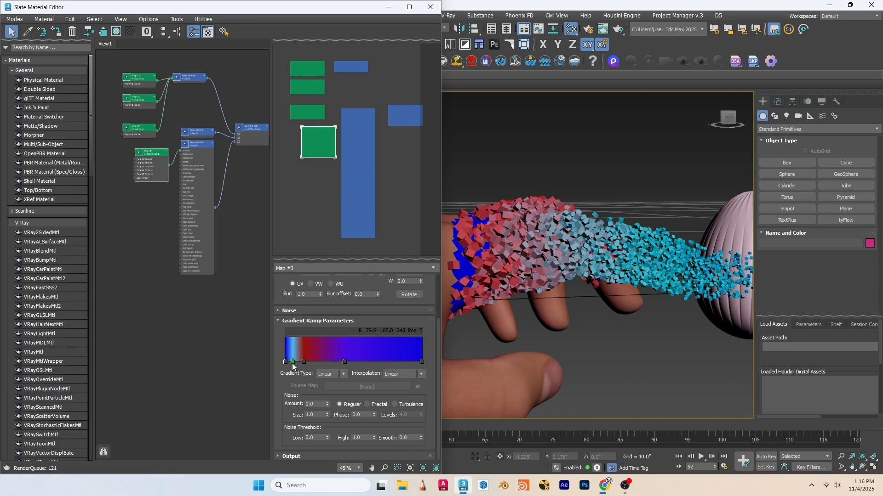
left_click_drag(245, 4, 283, 289)
left_click(327, 212)
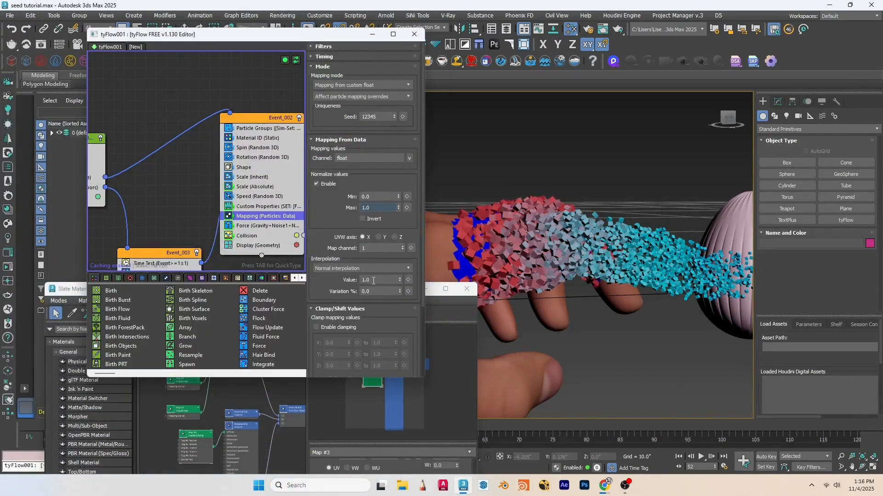
key("Return")
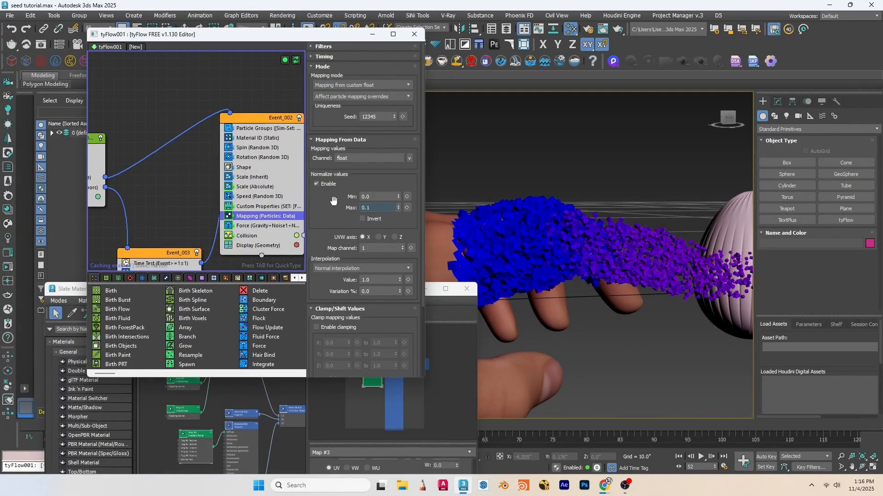
- Spread the color flags across the Gradient Ramp and go to frame 72 to check the particle colors
left_click_drag(74, 289, 59, 127)
left_click_drag(316, 385, 427, 385)
left_click_drag(432, 385, 370, 385)
left_click_drag(402, 425, 531, 427)
scroll(618, 303, "down", 4)
left_click_drag(312, 384, 333, 385)
left_click(438, 385)
left_click(366, 382)
- Recolor the Gradient Ramp's start flag dark red and tidy the flags in the middle of the ramp
double_click(307, 384)
left_click(142, 284)
left_click(255, 364)
right_click(355, 384)
left_click(371, 429)
mouse_move(398, 385)
left_mouse_down()
mouse_move(329, 385)
mouse_move(395, 386)
left_mouse_up()
left_click(368, 385)
- Recolor the Gradient Ramp flag at position 32 to magenta
double_click(340, 384)
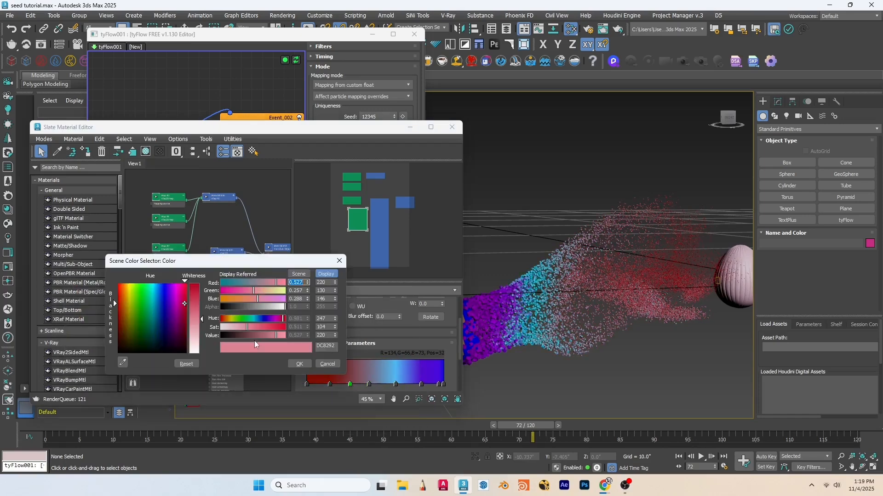
left_click(174, 291)
left_click(283, 332)
left_click(299, 365)
- Give the first two Gradient Ramp flags red tones and move a magenta flag to position 43
left_click(329, 385)
double_click(307, 385)
left_click_drag(341, 384, 400, 385)
left_click(255, 364)
double_click(329, 384)
left_click(277, 364)
left_click_drag(369, 385, 381, 386)
left_click_drag(357, 386, 366, 385)
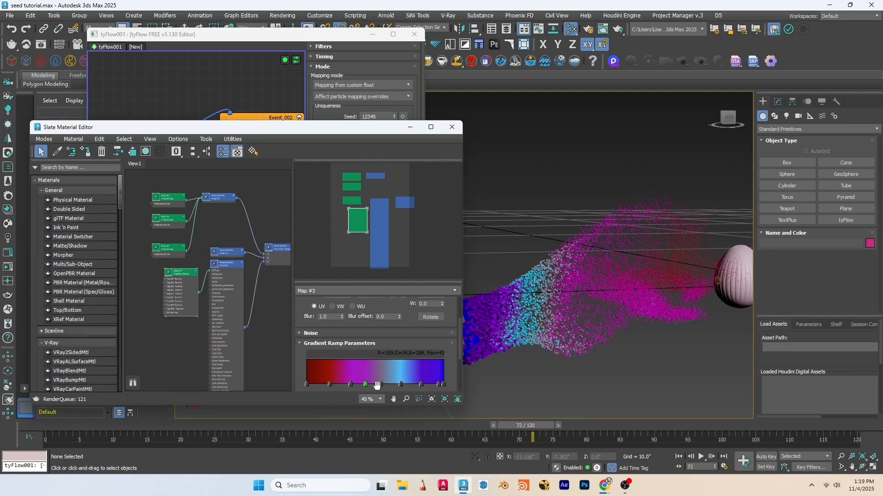
- Go to frame 79 of the animation and close the Slate Material Editor
scroll(597, 324, "down", 3)
left_click_drag(534, 426, 580, 445)
key("m")
scroll(211, 214, "down", 3)
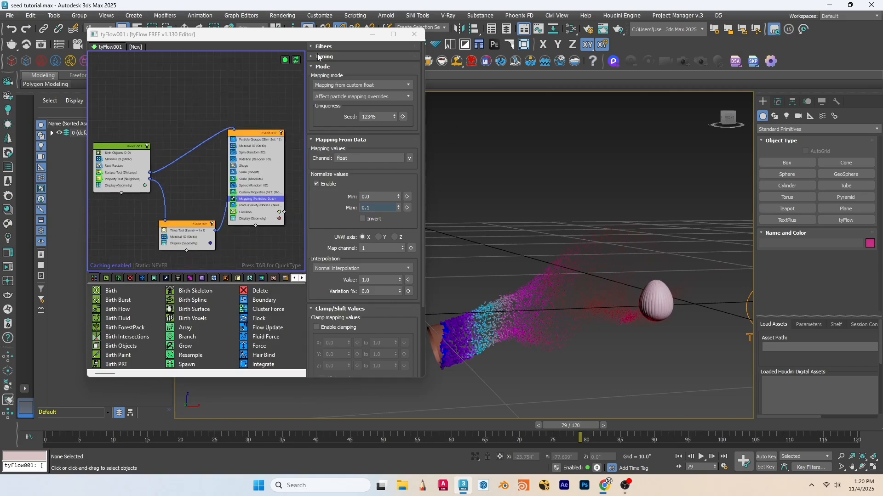
- Place a Dome VRayLight on the ground near the egg and start a live render in the perspective viewport
left_click_drag(347, 34, 280, 131)
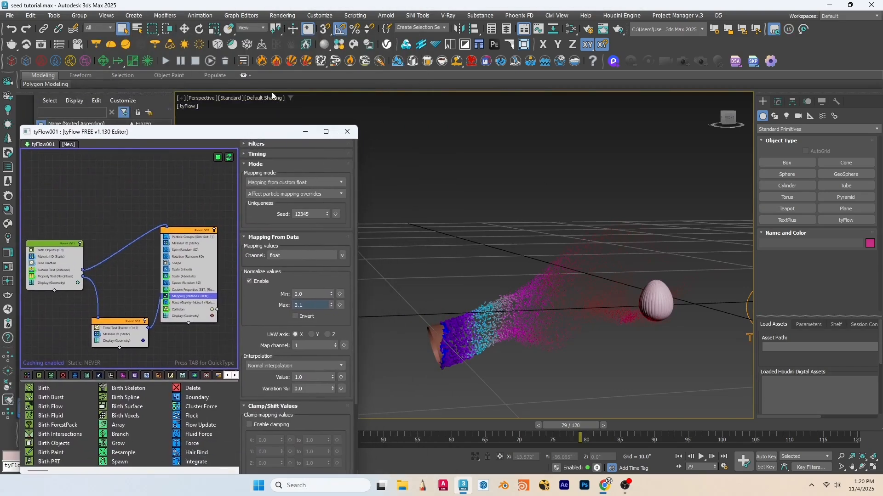
left_click(110, 48)
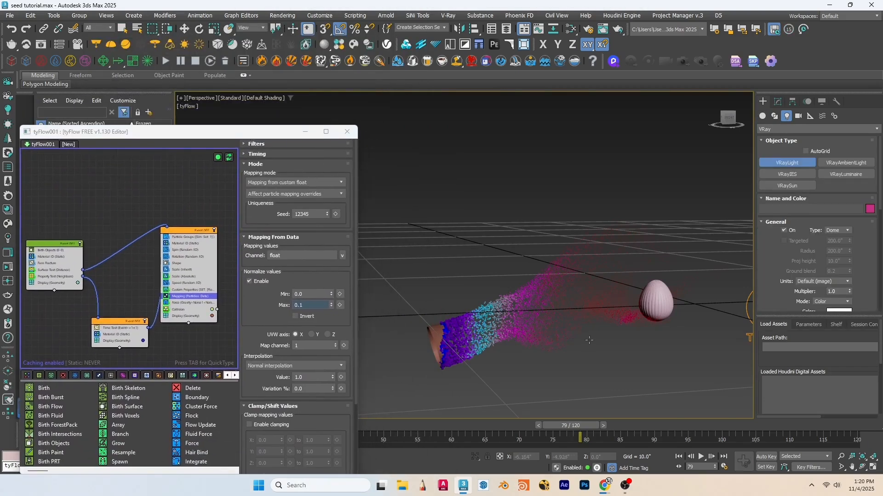
left_click(588, 340)
left_click(223, 100)
left_click(276, 126)
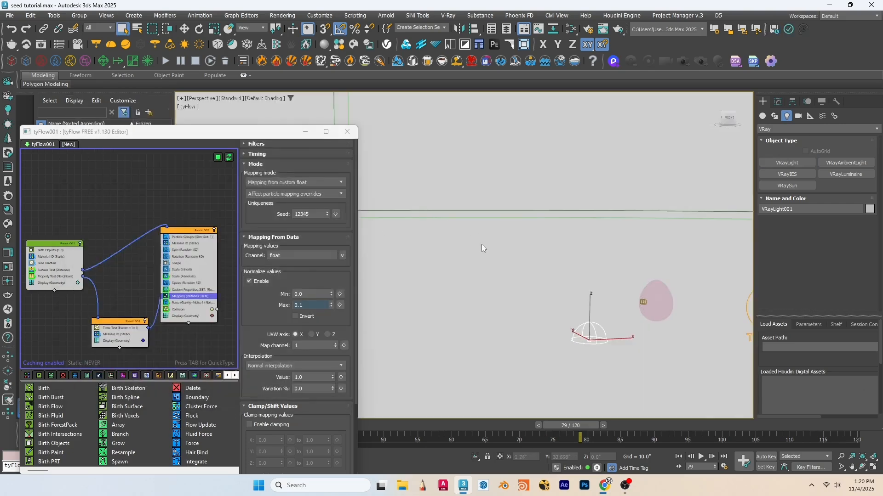
- Add a Mesh operator at the end of Event_001 in the tyFlow graph
left_click_drag(264, 133, 752, 79)
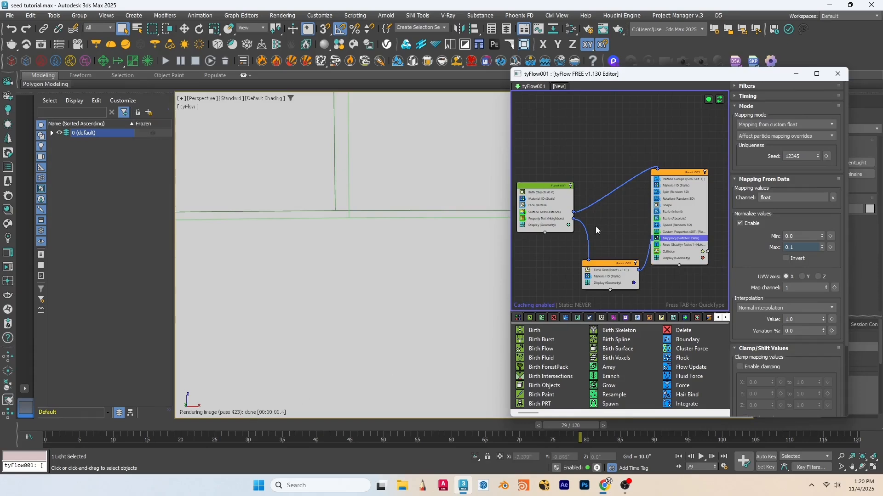
left_click_drag(686, 77, 238, 83)
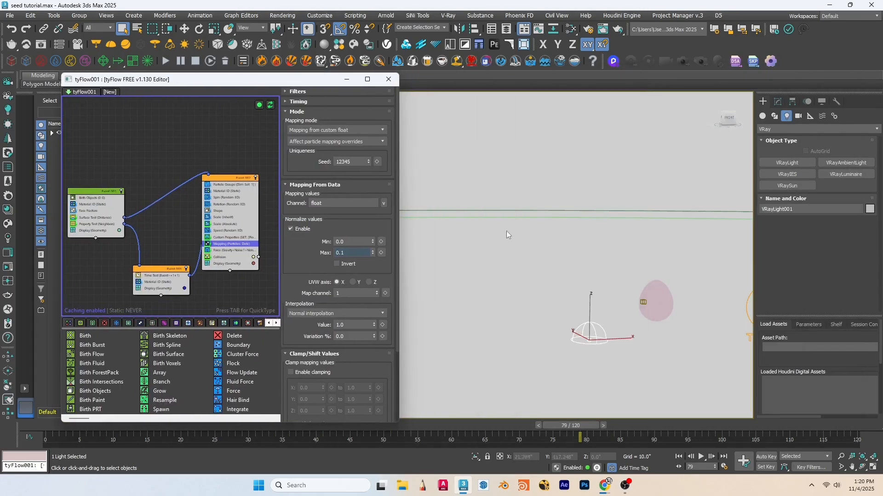
left_click(228, 180)
left_click(79, 192)
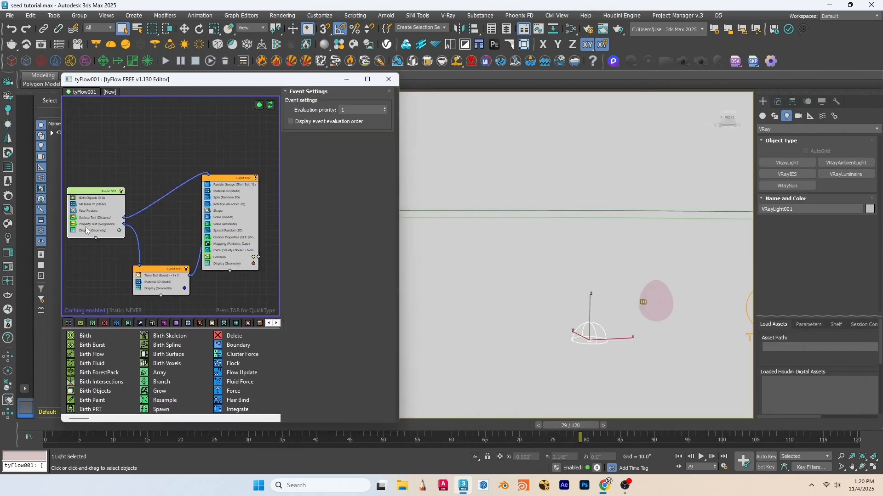
key("Tab")
type("ma")
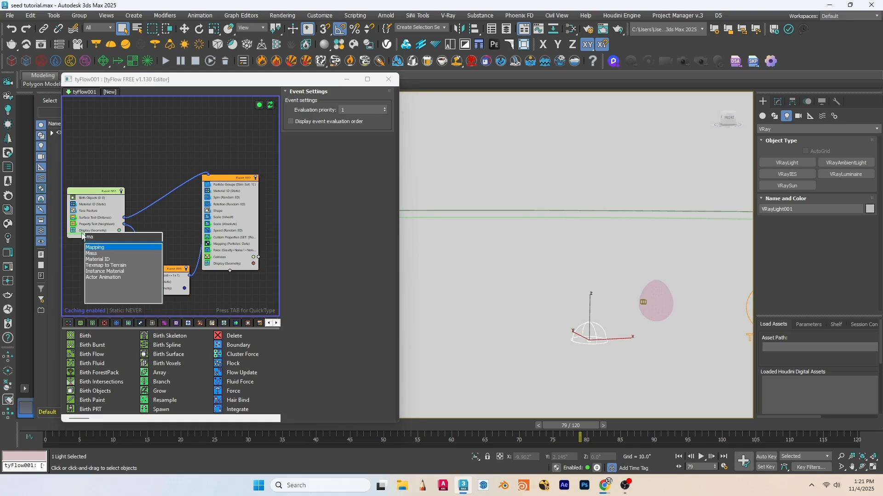
key("BackSpace")
type("e")
key("Return")
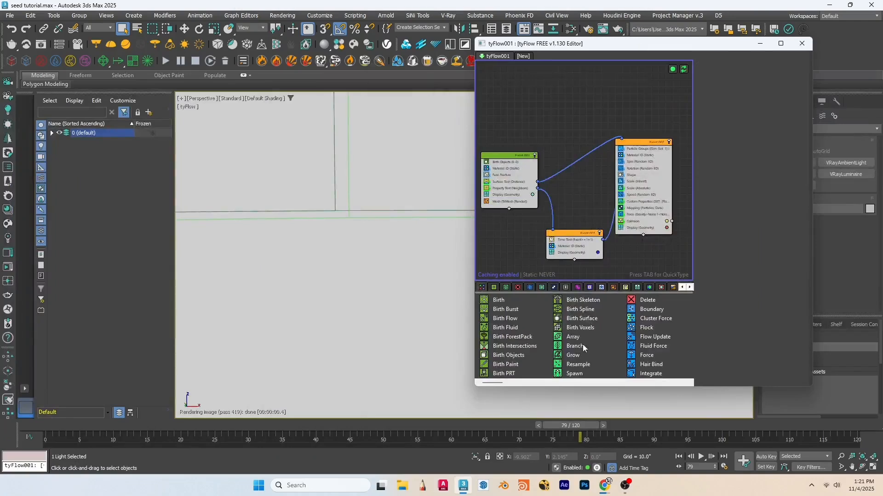
- Go to frame 63 and add a Mesh operator at the end of the event that contains the Time Test operator
left_click_drag(564, 426, 467, 426)
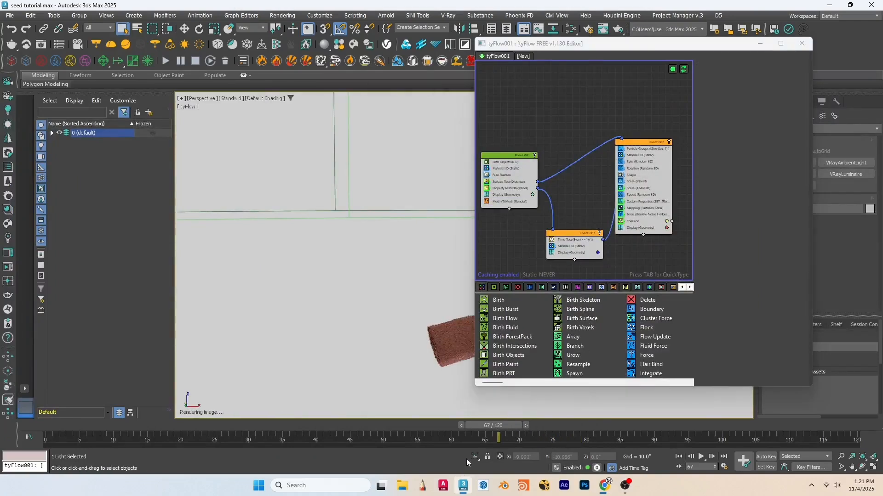
left_click_drag(674, 48, 259, 51)
left_click(466, 427)
scroll(554, 315, "up", 3)
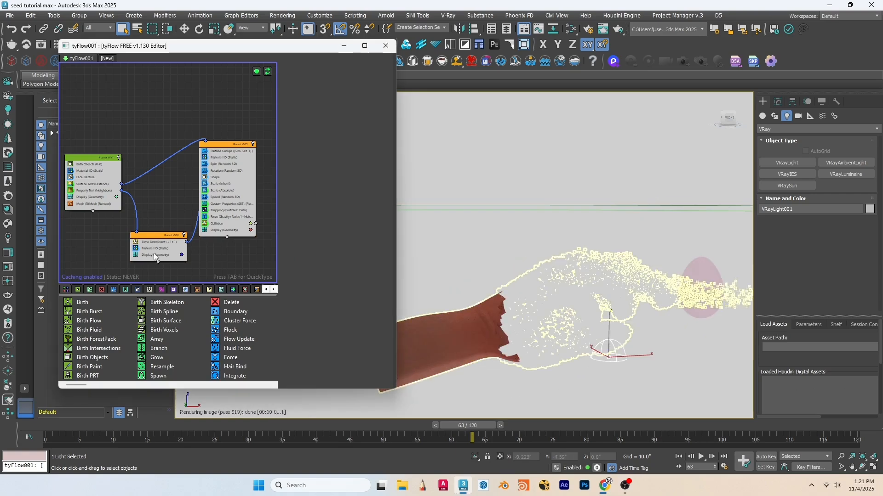
key("Tab")
type("m")
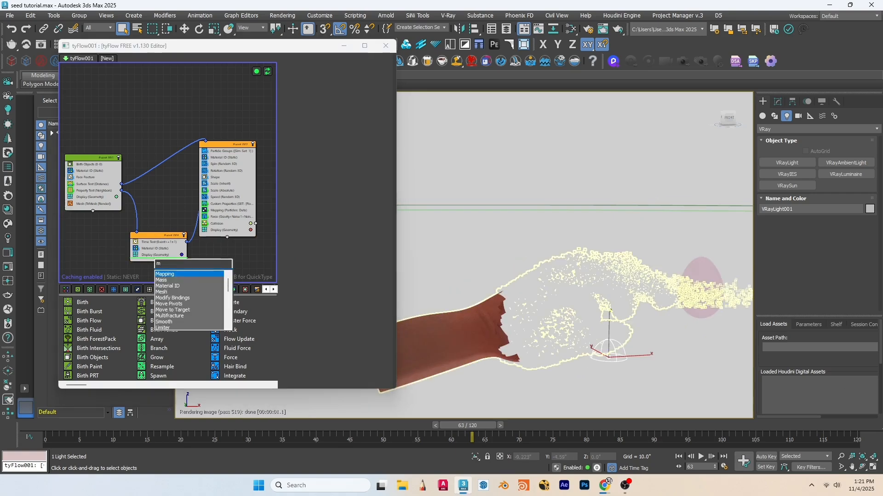
type("e")
key("Return")
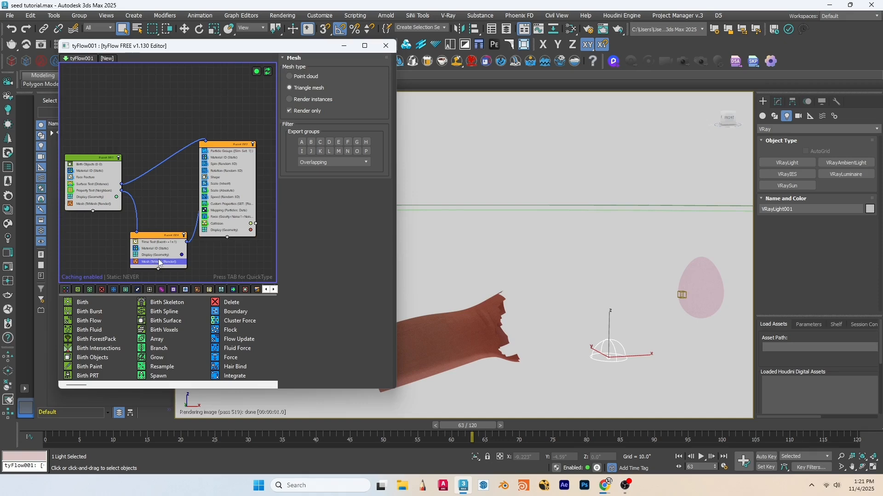
- Add a Mesh operator at the end of the event with the Force and Collision operators and go to frame 74
left_click_drag(457, 427, 451, 427)
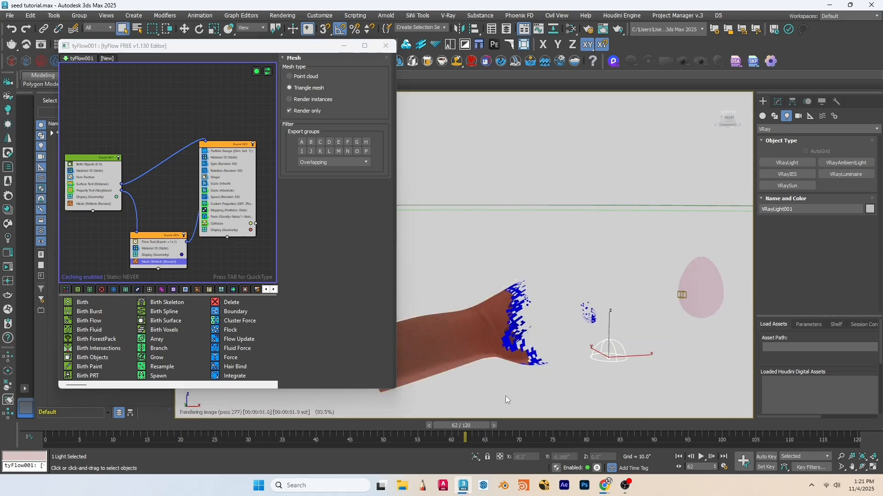
left_click(234, 146)
key("Tab")
type("m")
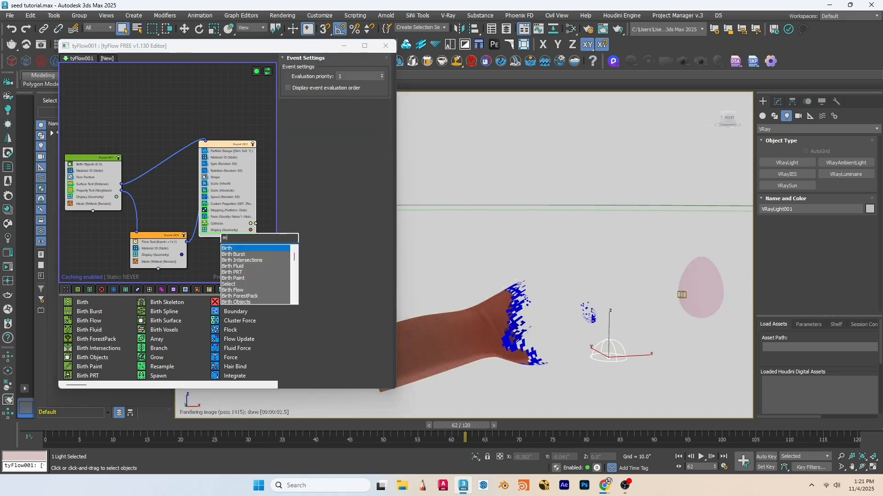
type("esh")
key("Return")
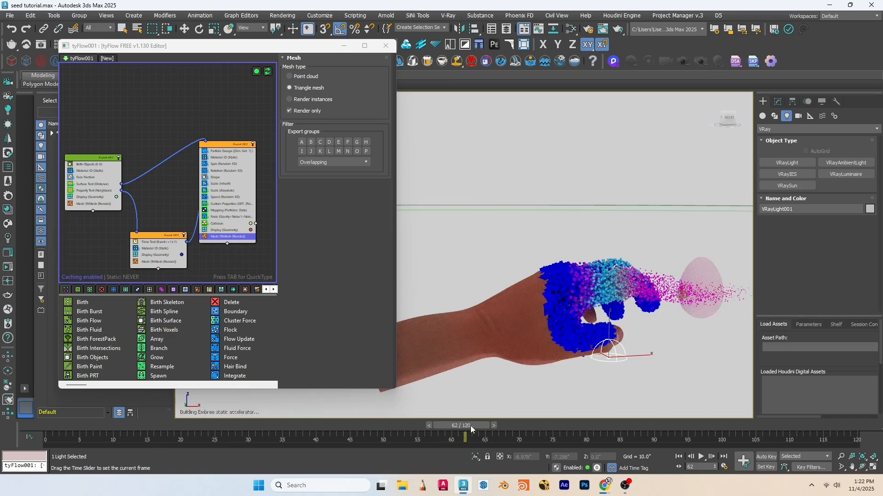
left_click_drag(470, 426, 506, 424)
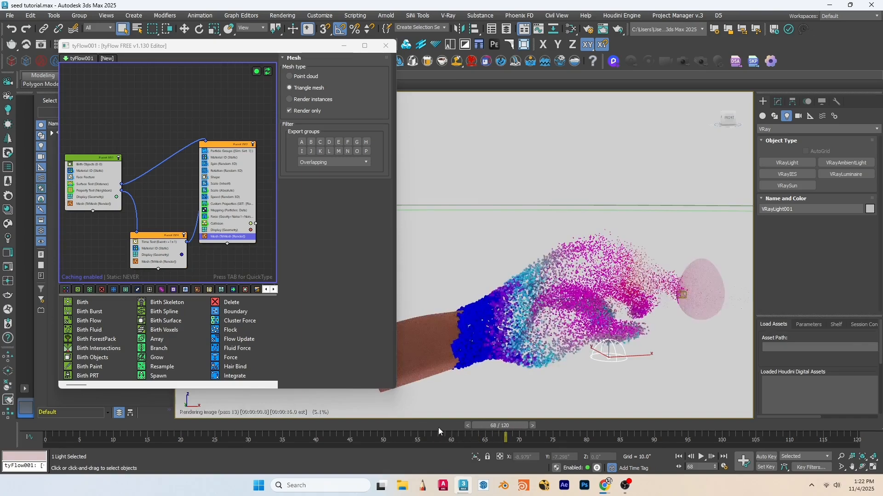
left_click_drag(438, 427, 513, 423)
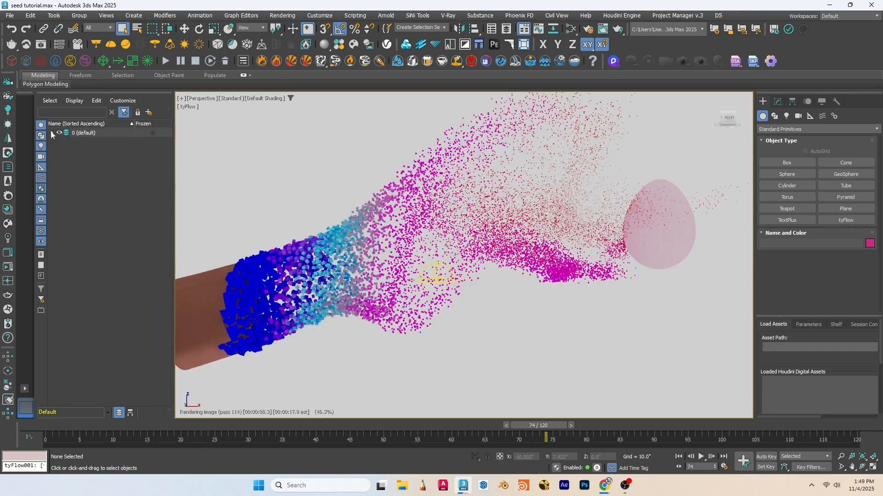
- Select VRayLight001 from the scene's default layer and show its light parameters for modification
left_click(52, 133)
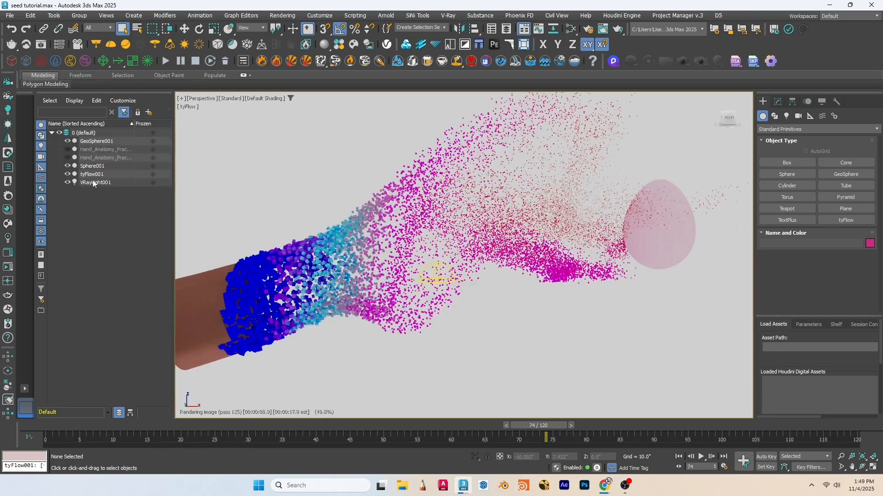
left_click(94, 182)
left_click(778, 102)
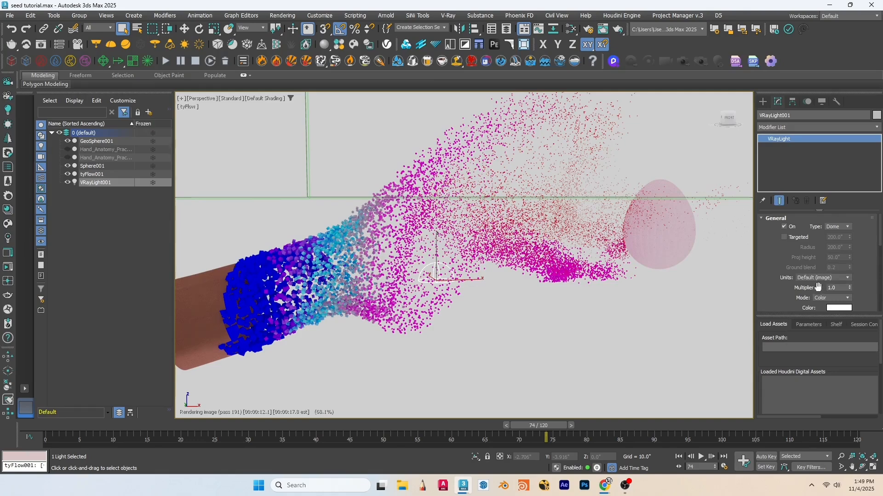
left_click(623, 15)
left_click(636, 54)
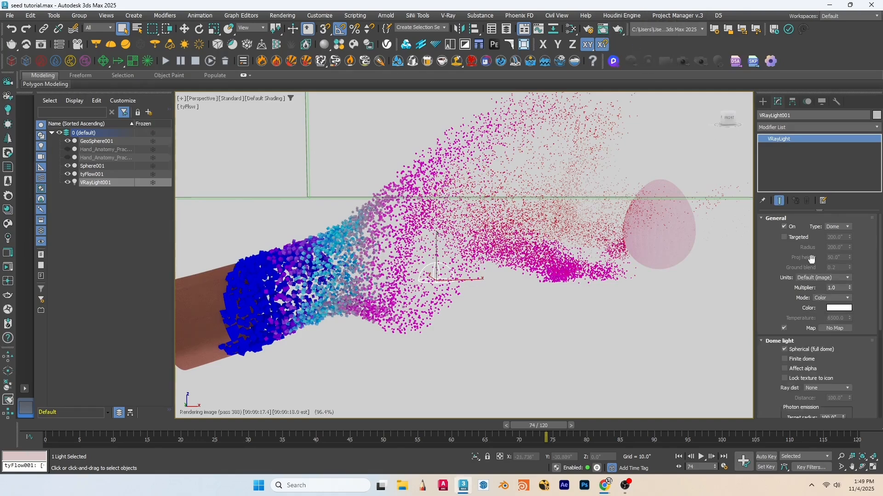
left_click_drag(780, 301, 782, 268)
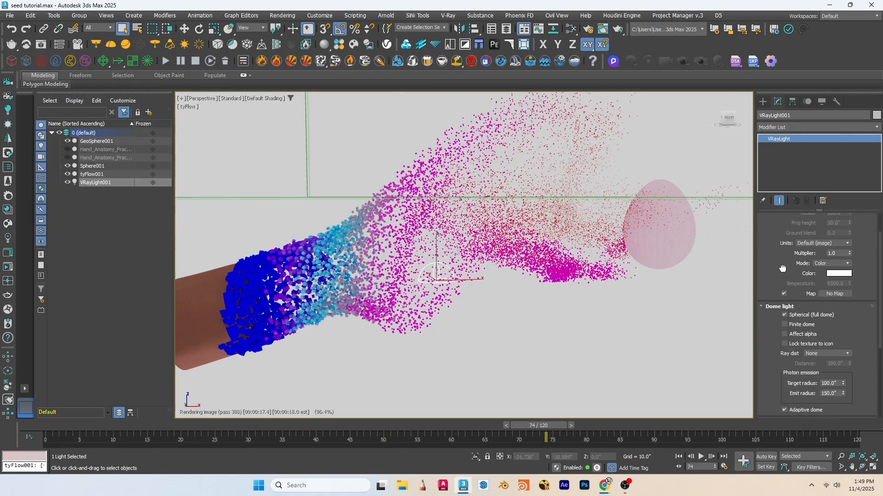
- Assign a VRayBitmap map to the dome light and load environment.png from the seed course folder
left_click(831, 294)
left_click(511, 118)
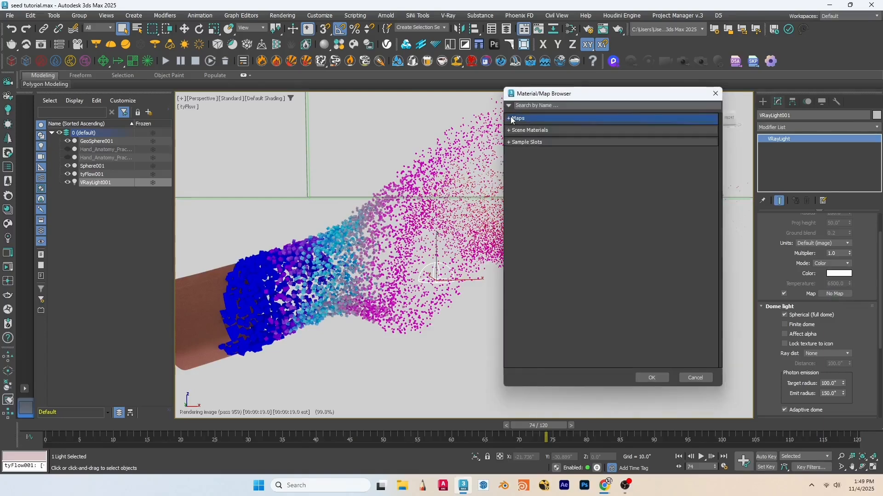
left_click(510, 118)
left_click(515, 128)
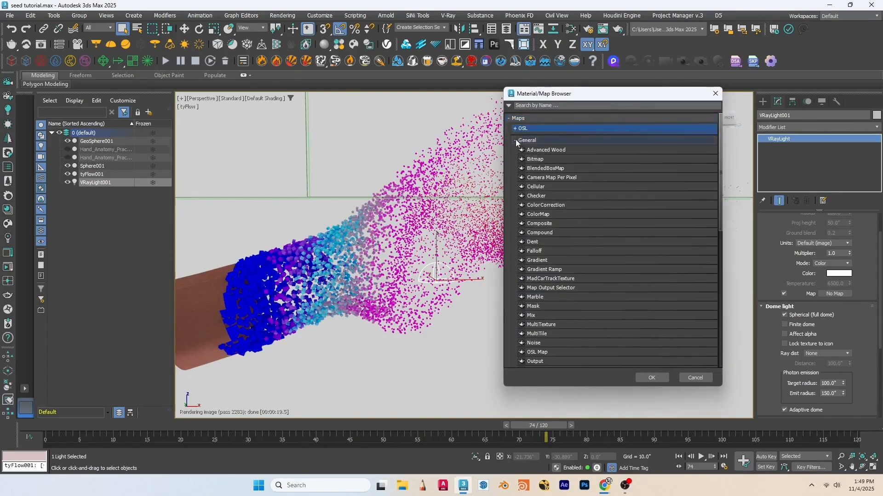
left_click(516, 140)
left_click(523, 201)
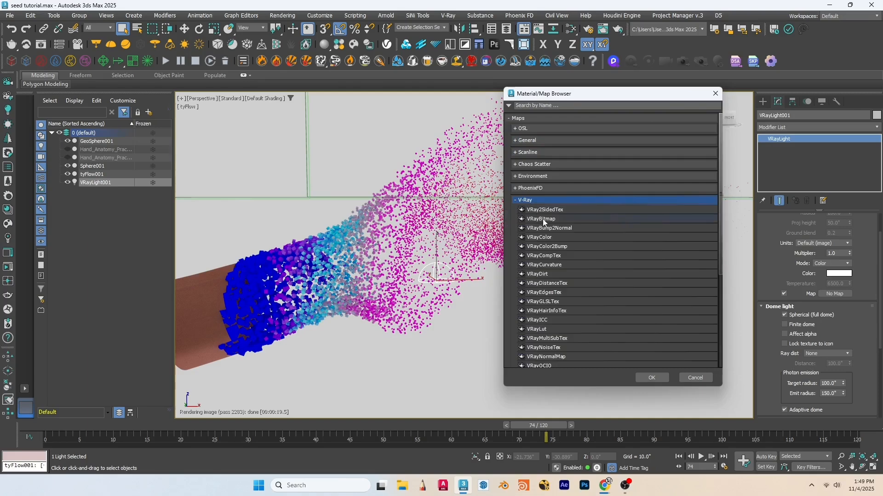
double_click(542, 219)
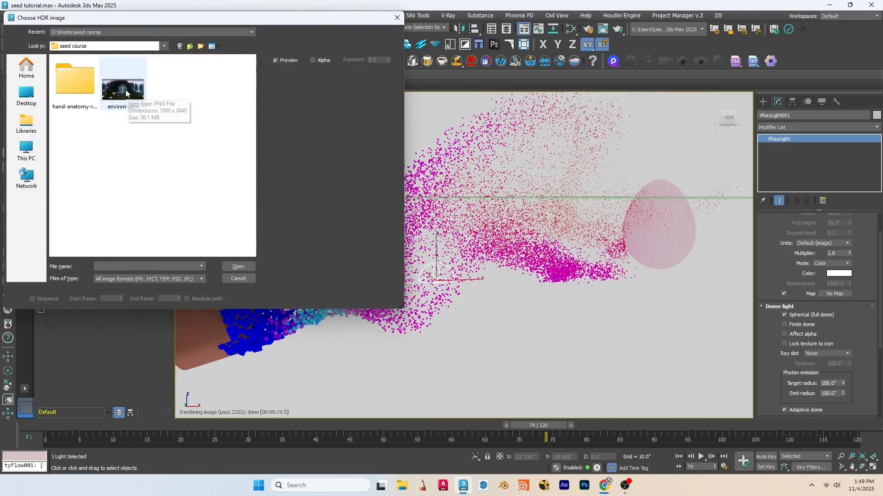
double_click(126, 89)
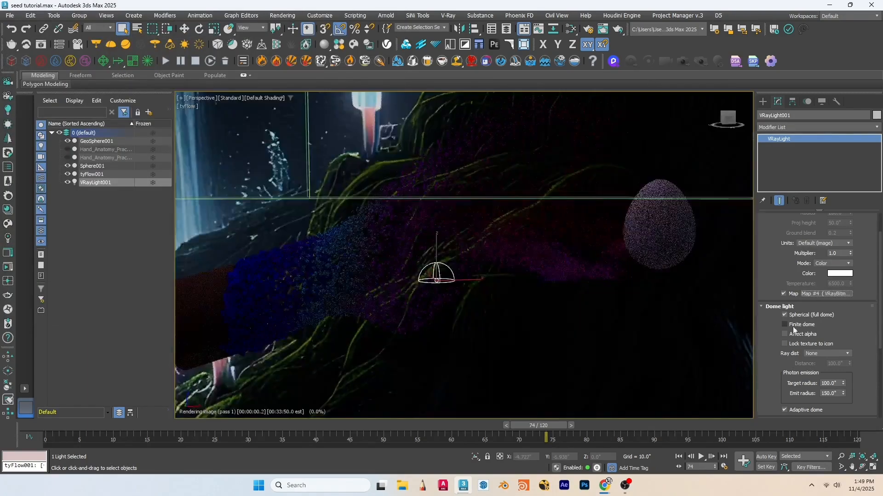
- Place an instance of the dome light's bitmap map in the Slate Material Editor and shrink the editor window to uncover the viewport
left_click(571, 29)
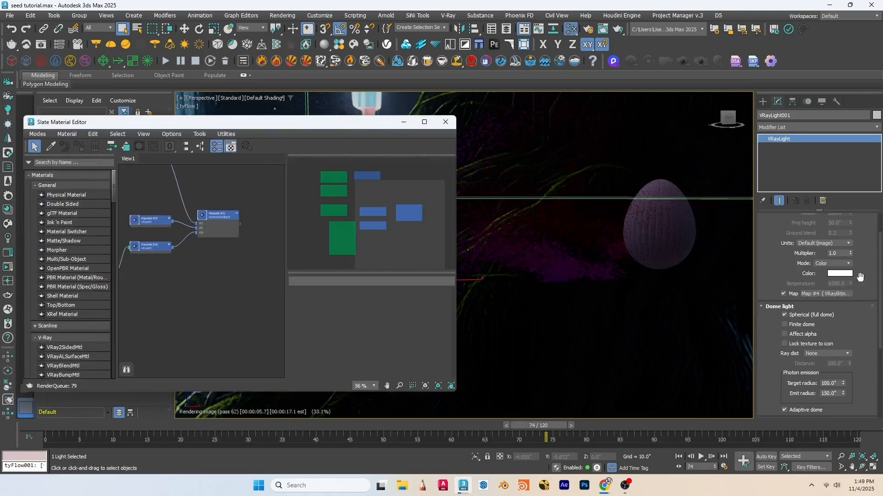
left_click_drag(220, 253, 220, 253)
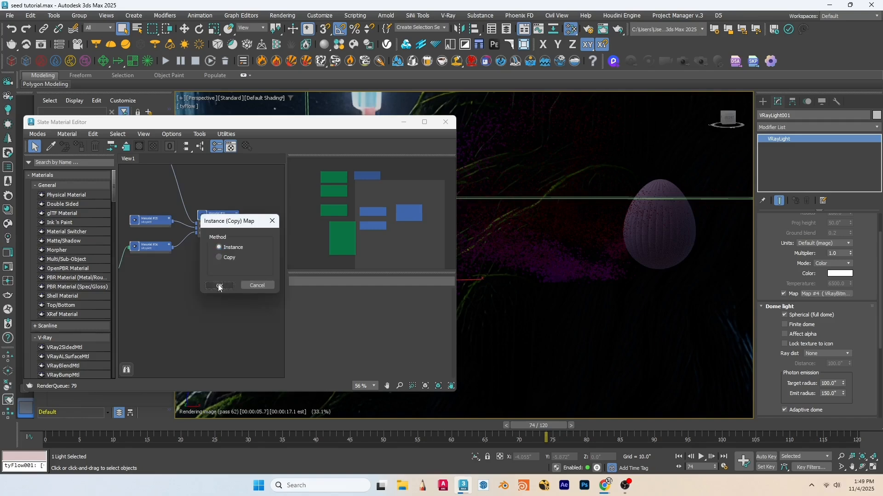
left_click(220, 285)
scroll(210, 254, "up", 1)
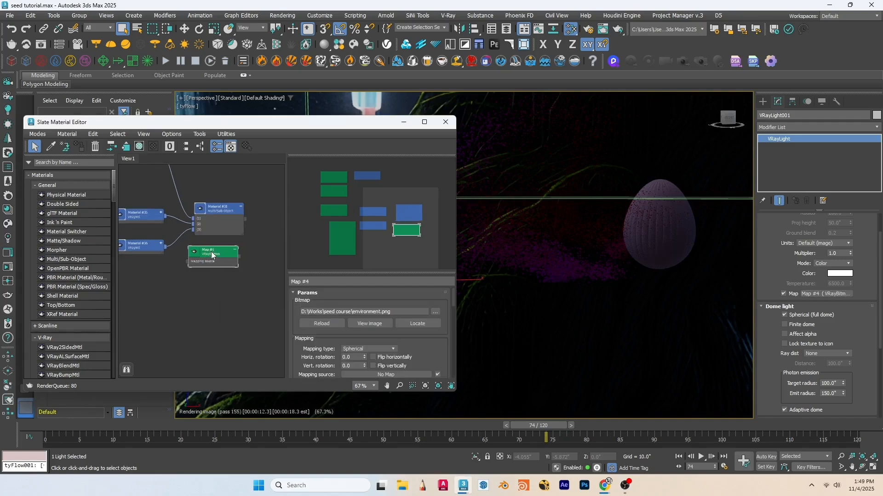
left_click_drag(373, 122, 350, 128)
left_click_drag(432, 223, 265, 223)
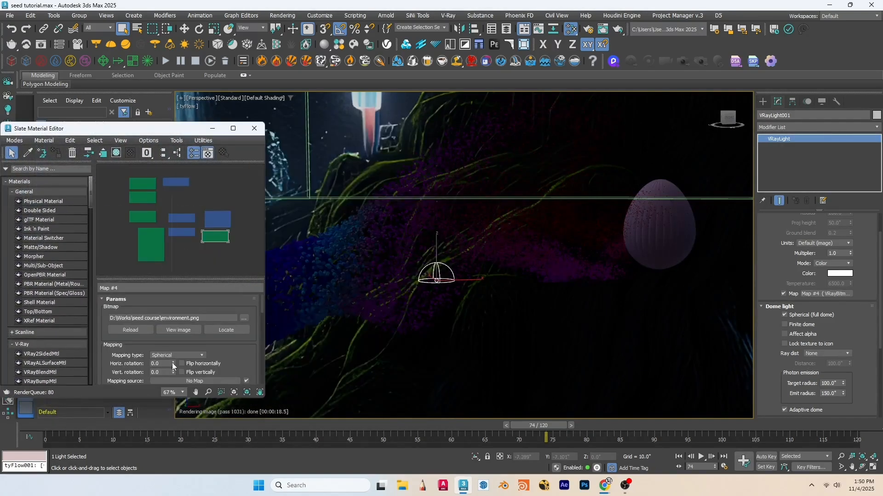
- Try horizontal rotations of 90 and 45 on the environment bitmap
type("90")
key("Return")
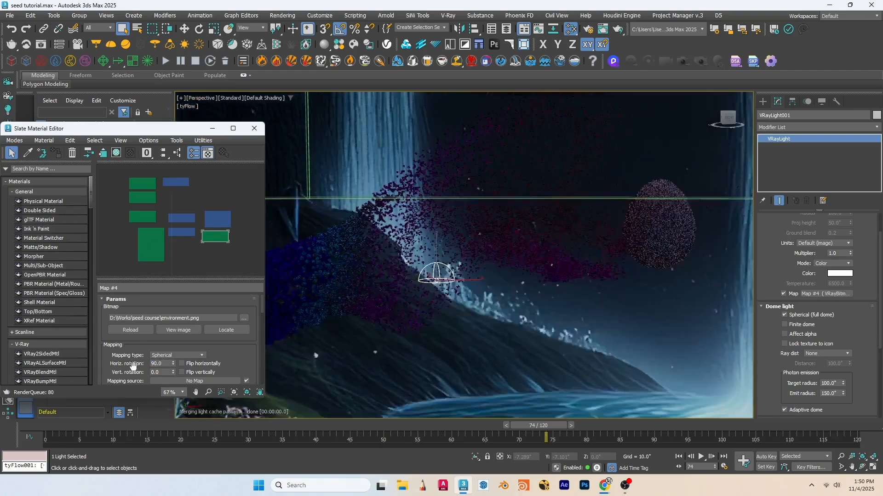
type("45")
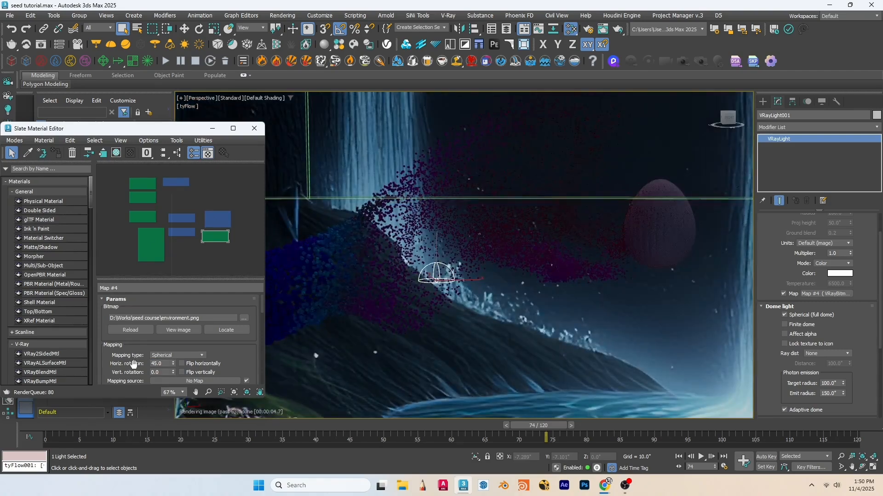
key("Return")
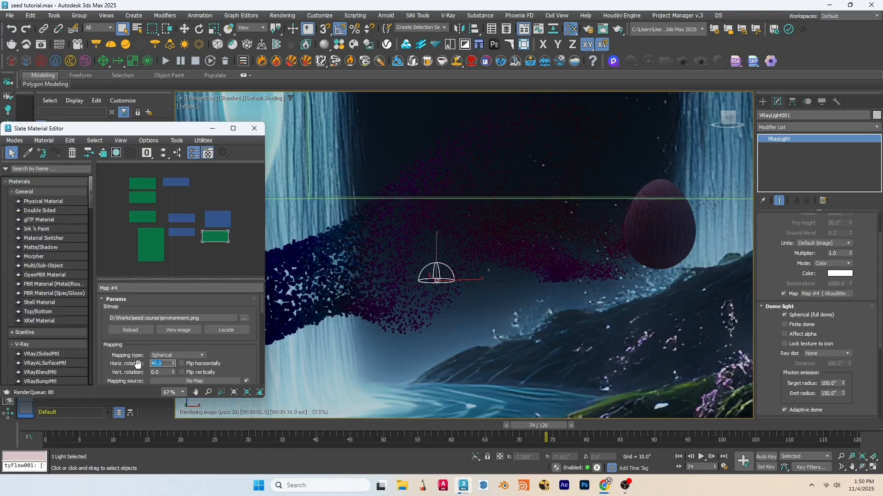
- Set the environment bitmap's horizontal rotation to 285
mouse_move(173, 364)
left_mouse_down()
mouse_move(176, 319)
mouse_move(173, 368)
left_mouse_up()
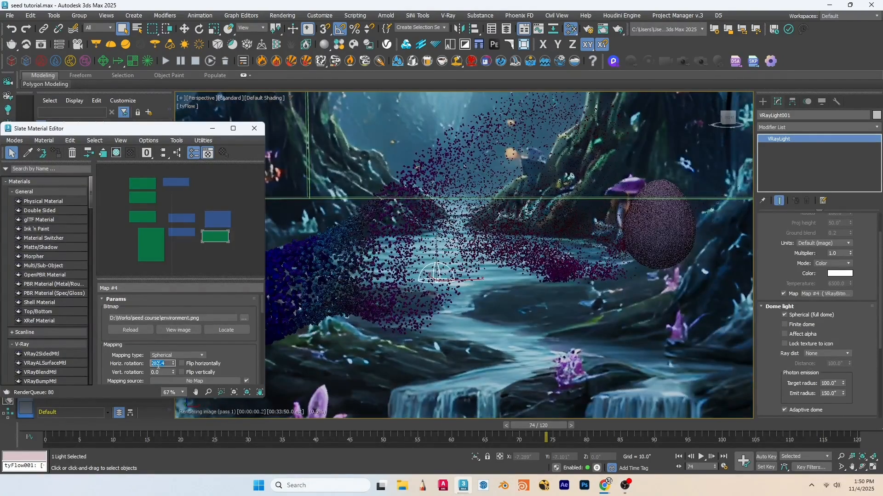
type("280")
key("Return")
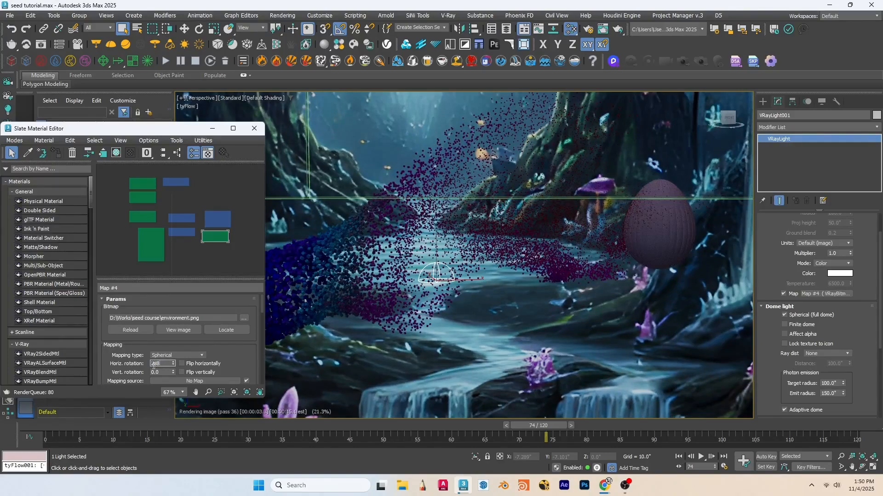
type("285")
key("Return")
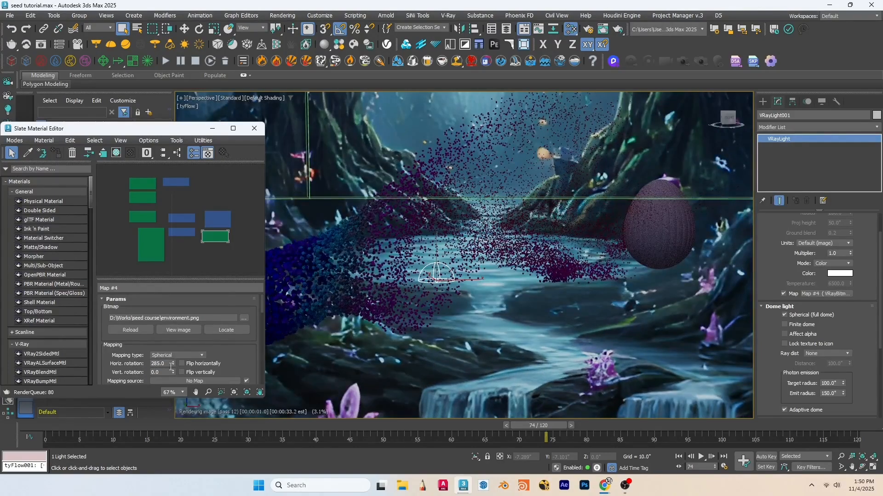
- Go to frame 24, minimize the Slate Material Editor and frame the hand and egg in the perspective view
middle_click_drag(517, 332, 495, 377, "alt")
scroll(513, 320, "down", 5)
left_click_drag(540, 425, 214, 426)
scroll(528, 281, "up", 5)
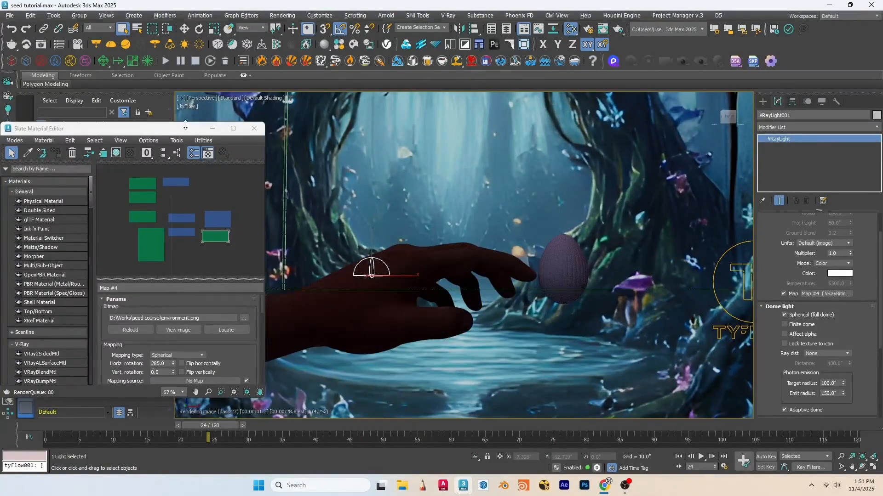
left_click(212, 128)
scroll(527, 318, "down", 4)
scroll(526, 318, "up", 2)
middle_click_drag(527, 318, 530, 292)
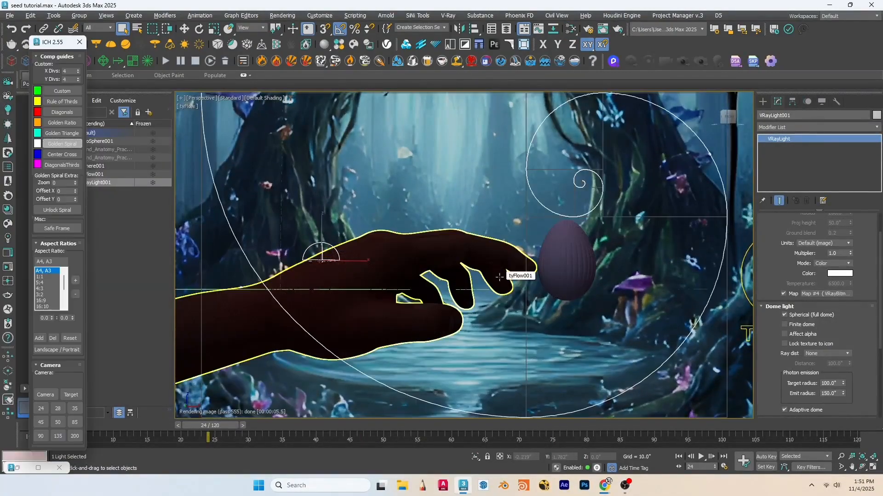
- Set the render output size to the 35mm Anamorphic (2.35:1) preset and close the render settings
left_click(283, 15)
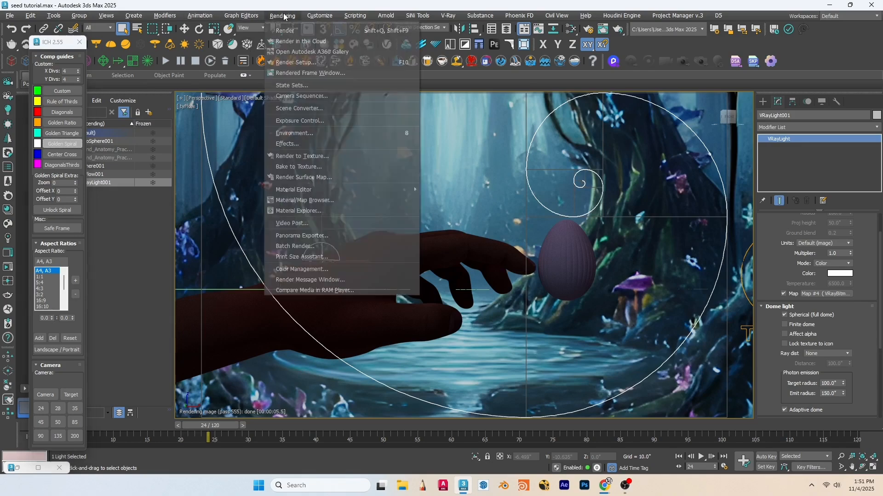
left_click(321, 64)
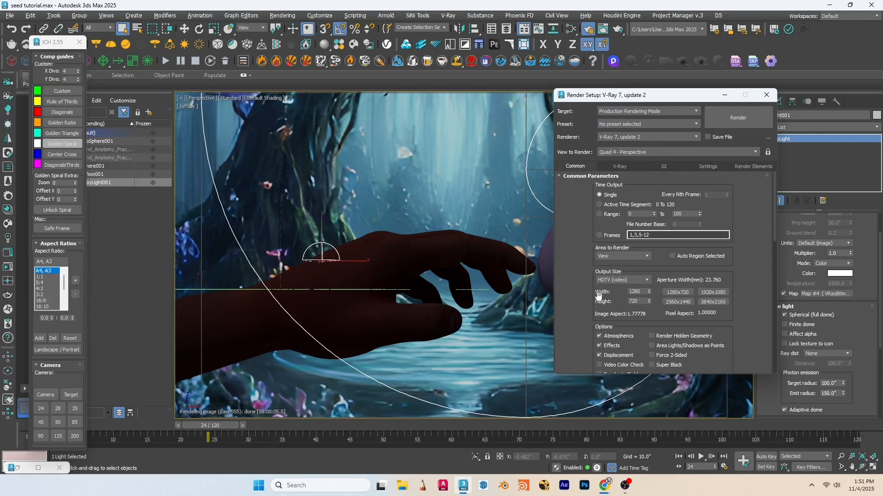
left_click(615, 281)
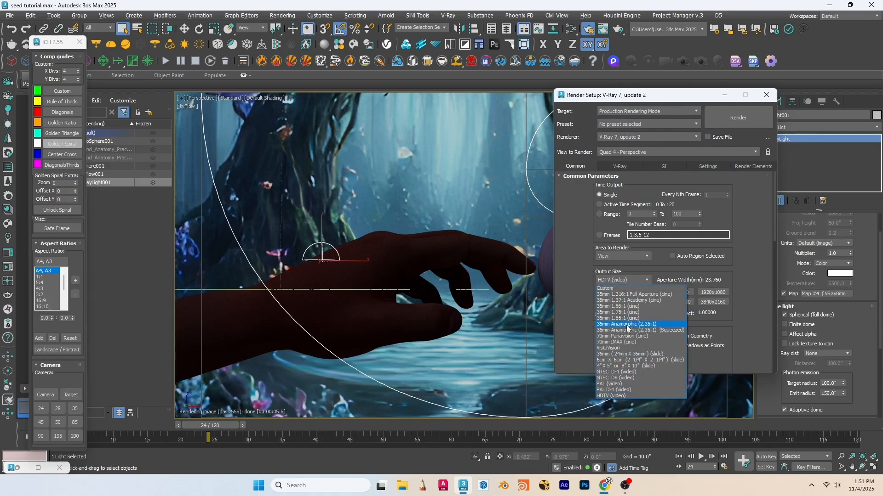
left_click(627, 324)
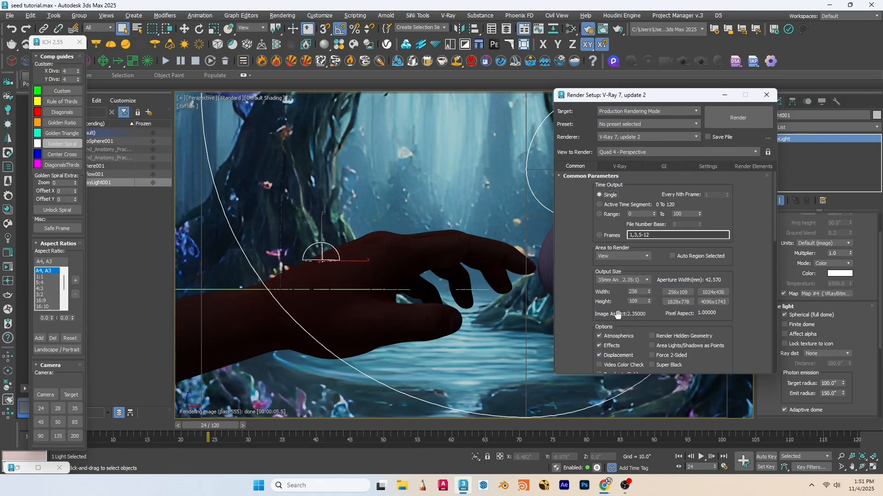
left_click(764, 96)
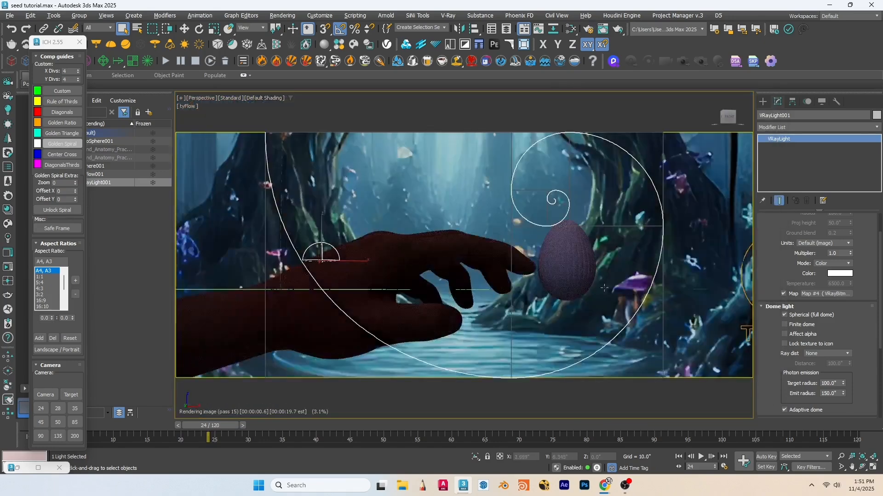
- Frame the egg on the golden spiral's centre in the perspective view, and create a V-Ray physical camera from that view
middle_click_drag(536, 318, 509, 247)
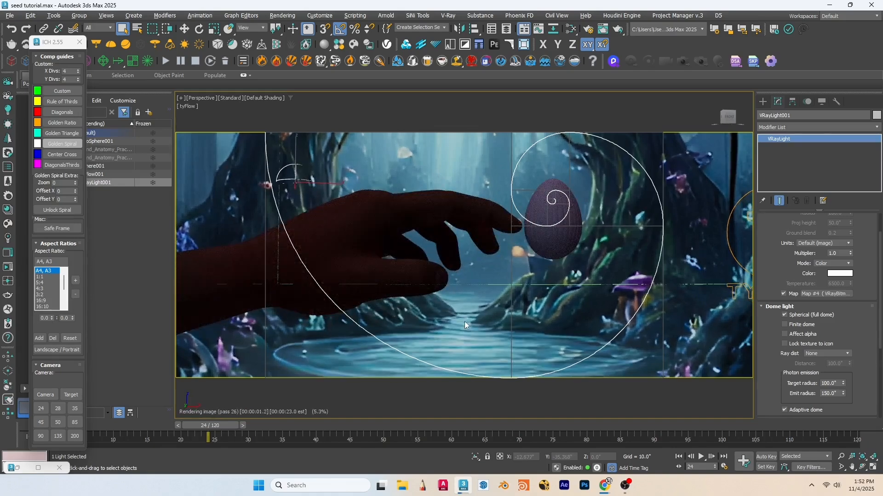
mouse_move(532, 261)
middle_mouse_down()
mouse_move(530, 271)
mouse_move(510, 271)
mouse_move(545, 258)
middle_mouse_up()
scroll(534, 259, "down", 2)
left_click(519, 251)
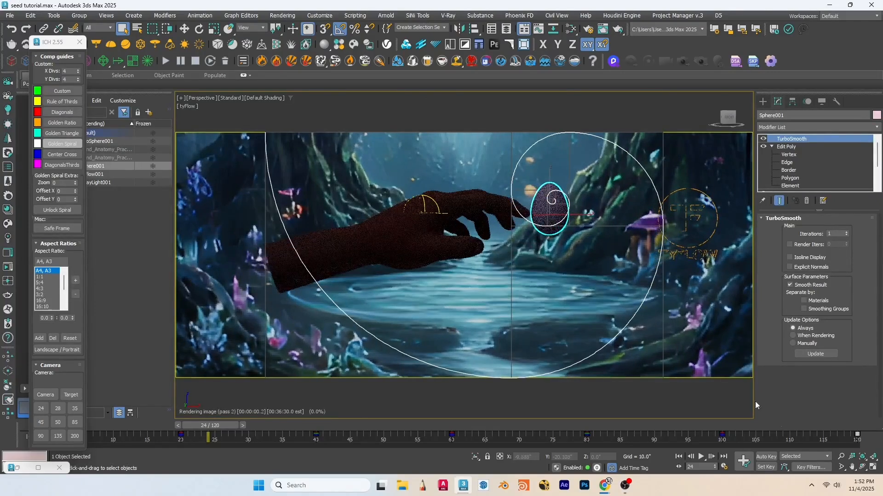
left_click(841, 457)
left_click_drag(585, 247, 515, 268)
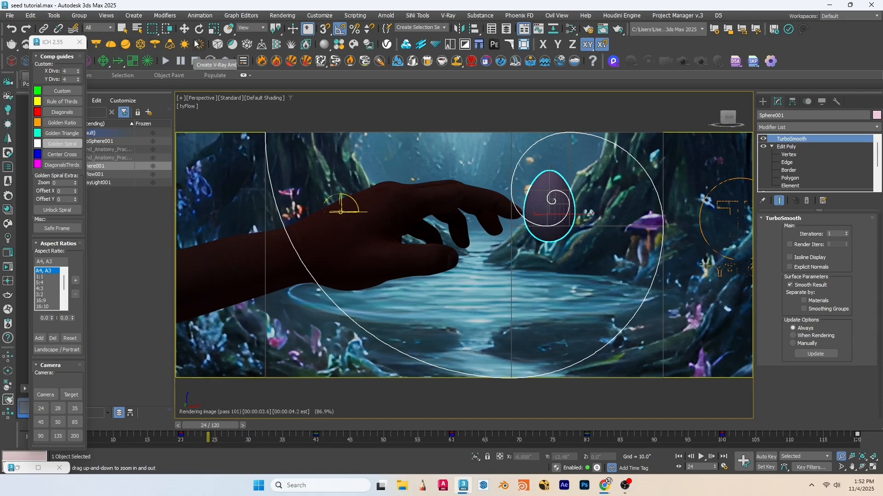
left_click(81, 42)
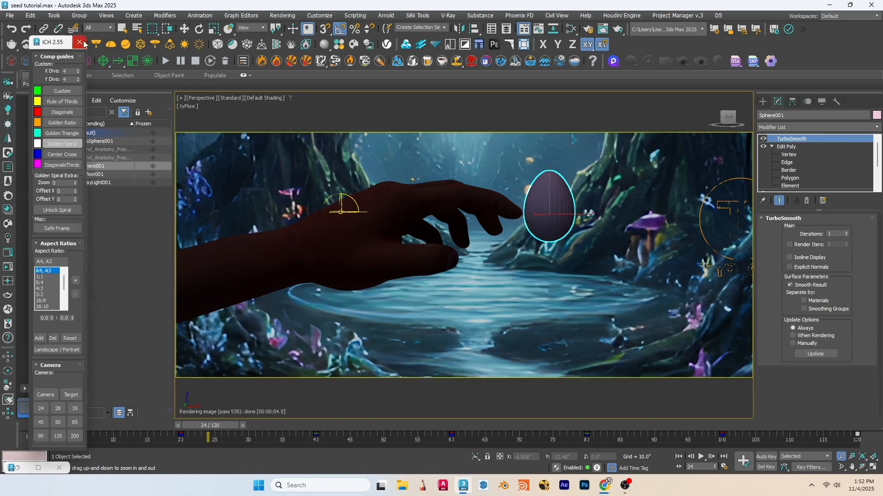
left_click(77, 44)
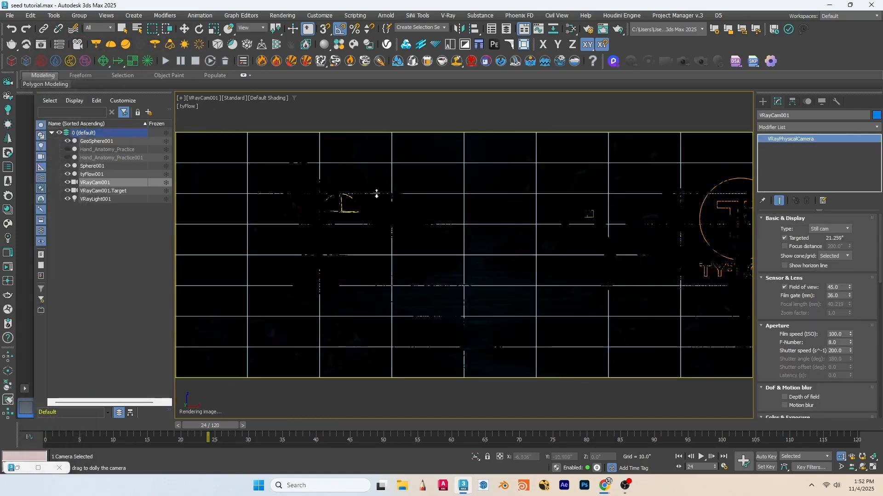
- Set the dome light's multiplier to 50
left_click(114, 201)
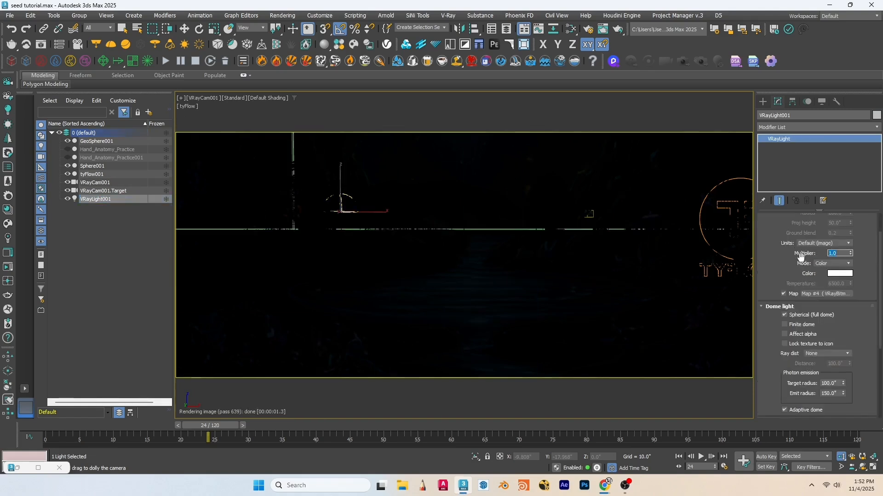
key("Return")
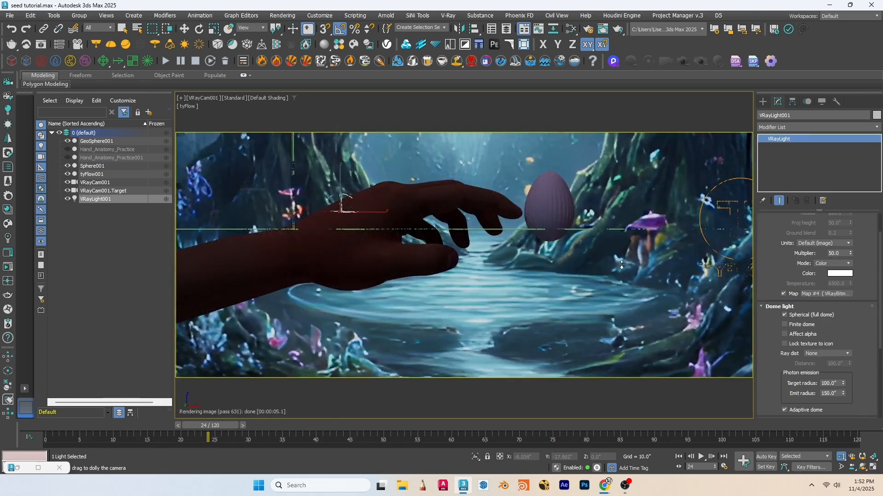
- Try fields of view of 50 and 55 on the V-Ray camera
left_click(95, 183)
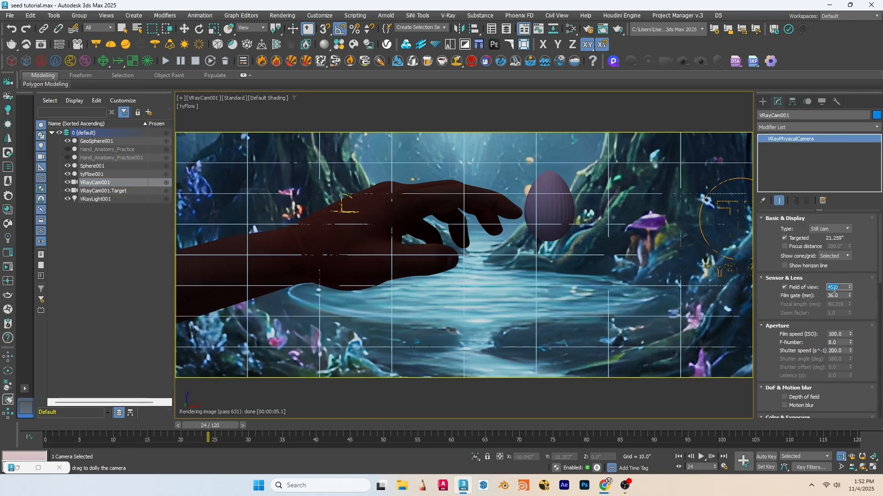
type("50")
key("Return")
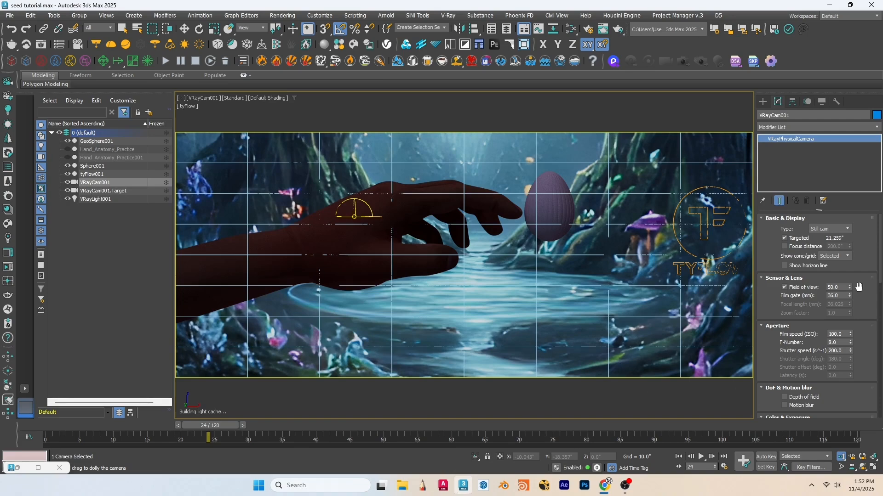
right_click(509, 270)
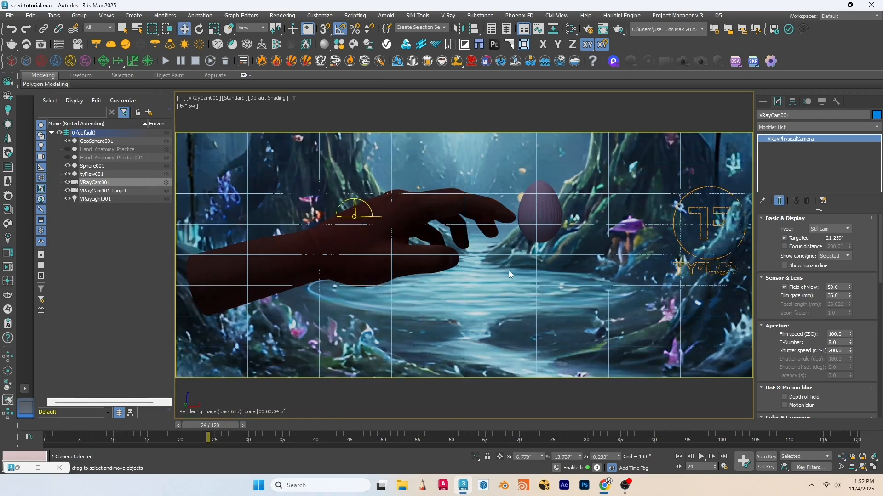
left_click(507, 270)
left_click(121, 182)
left_click(843, 287)
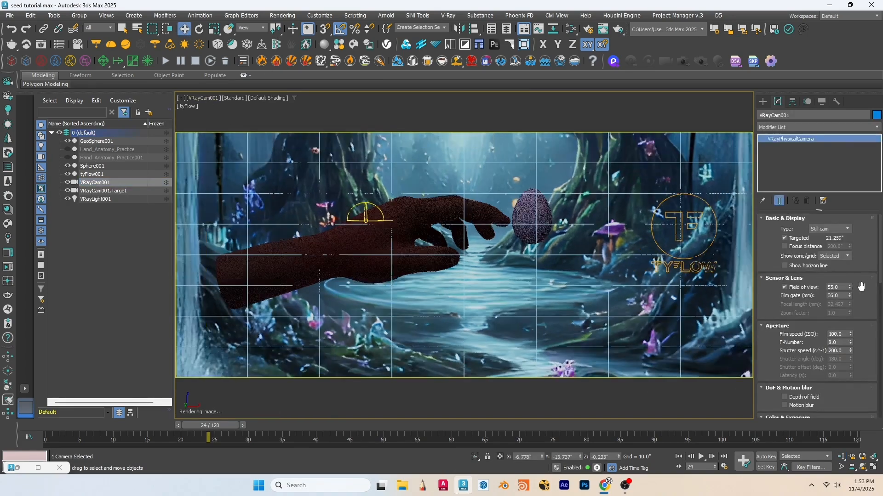
double_click(841, 288)
type("50")
key("Return")
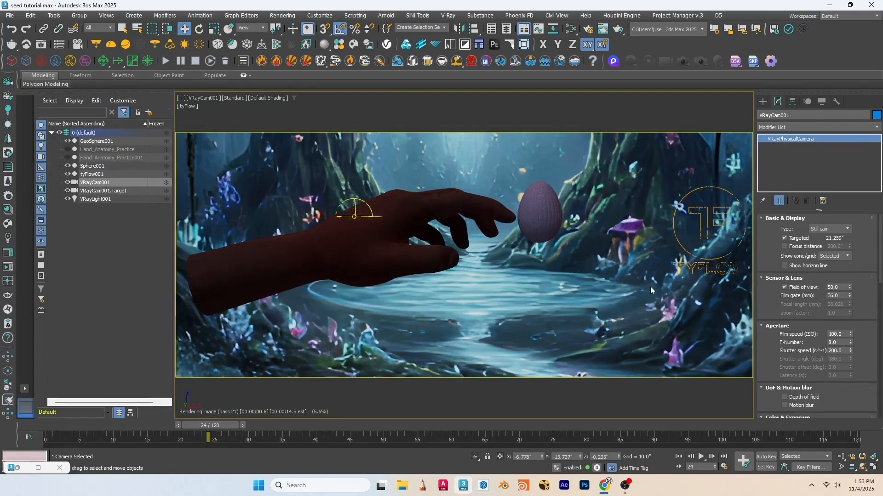
- Set the V-Ray camera's field of view to 52 and dolly it closer to the hand and egg
double_click(841, 288)
type("52")
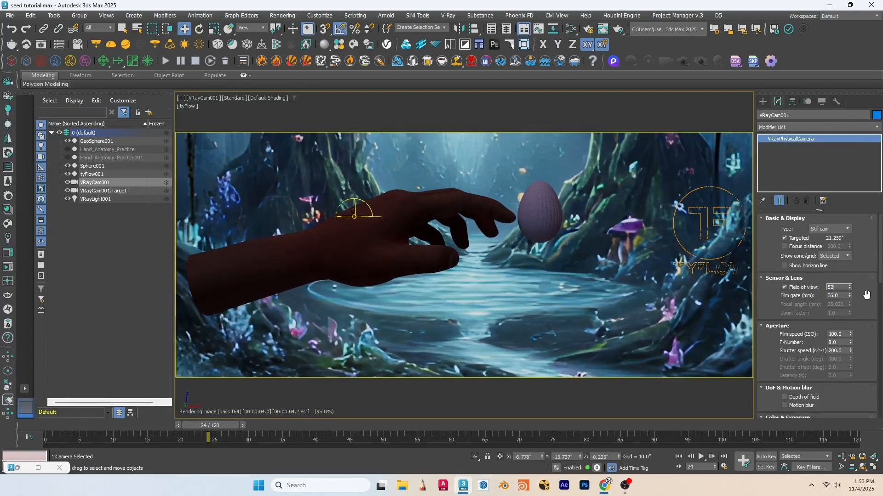
key("Return")
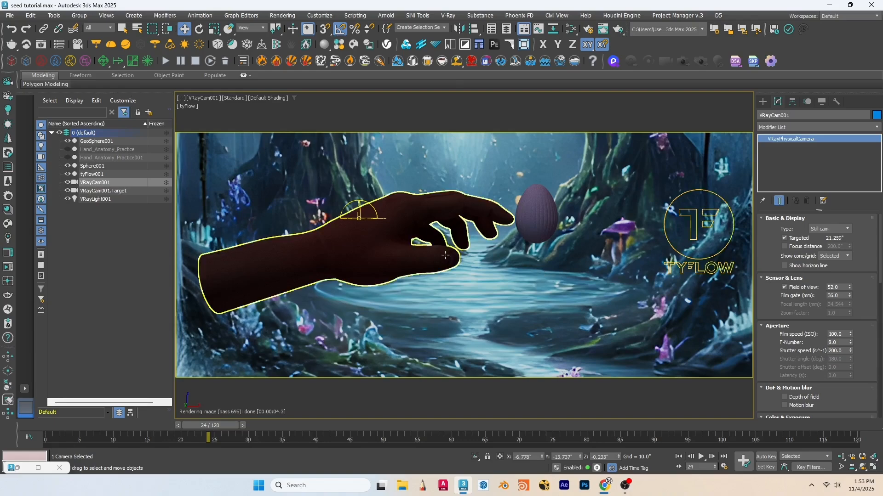
left_click(841, 456)
left_click_drag(530, 246, 531, 222)
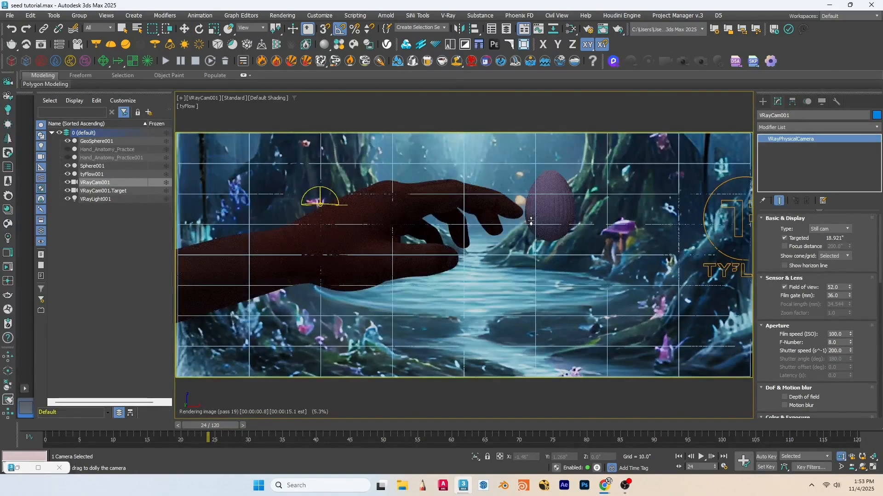
- Check the camera framing against the golden spiral guide with its centre over the egg, and close the guides
left_click(480, 44)
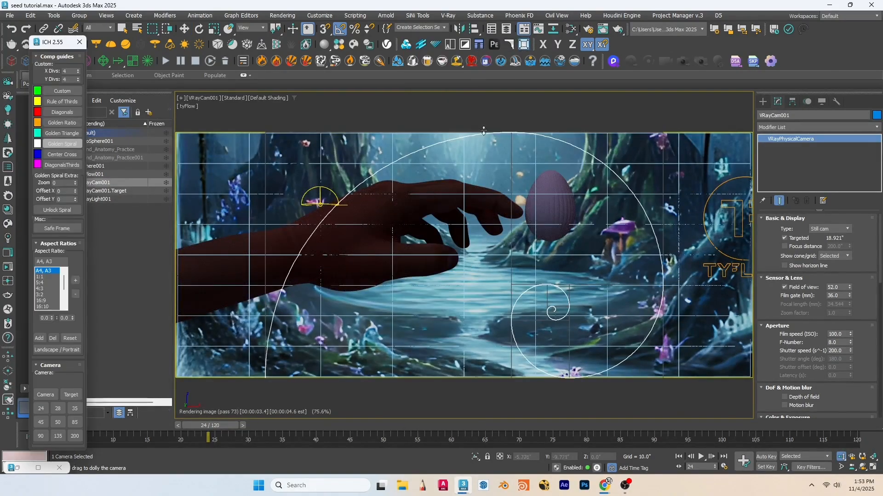
left_click(53, 144)
left_click(53, 144)
left_click(54, 143)
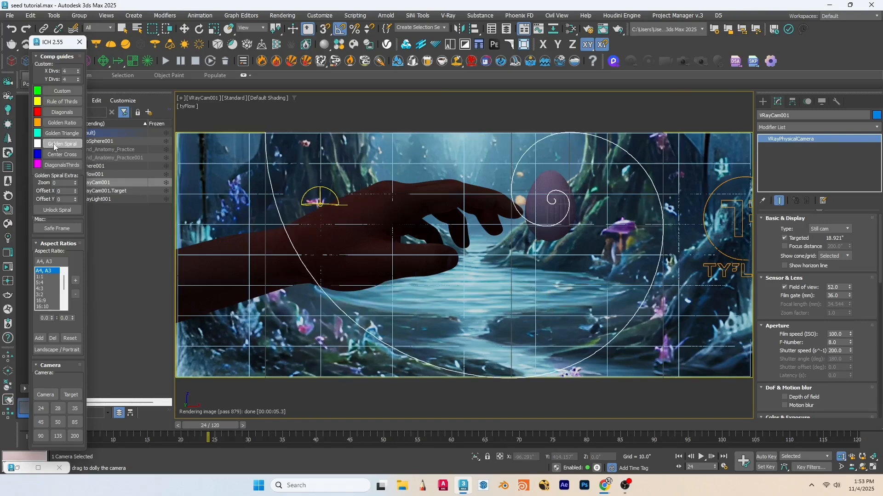
left_click(80, 42)
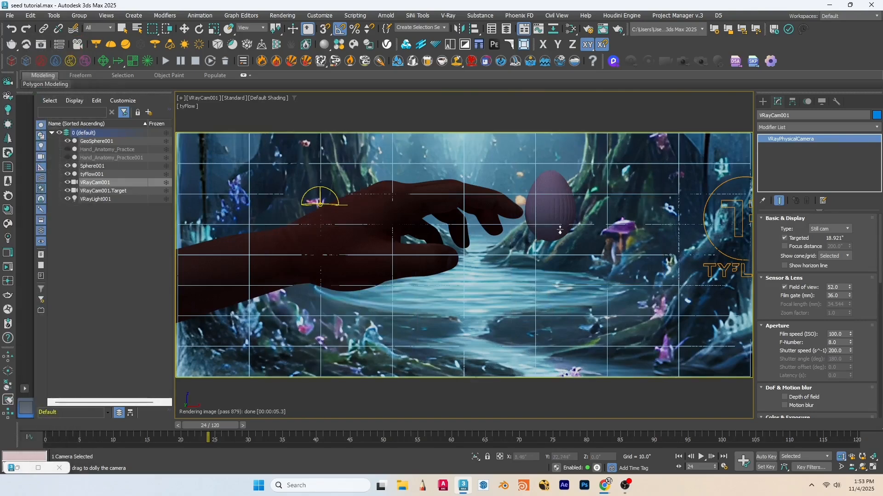
- Set the dome light's multiplier to 75
left_click(185, 28)
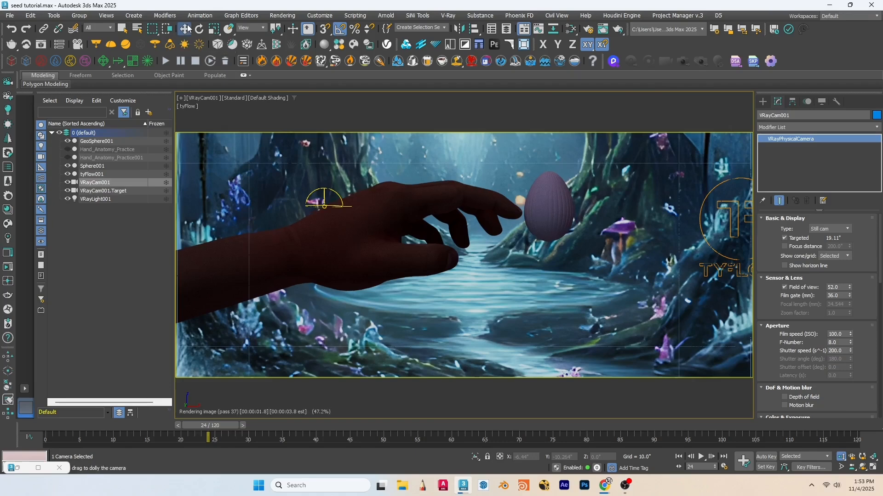
left_click(110, 199)
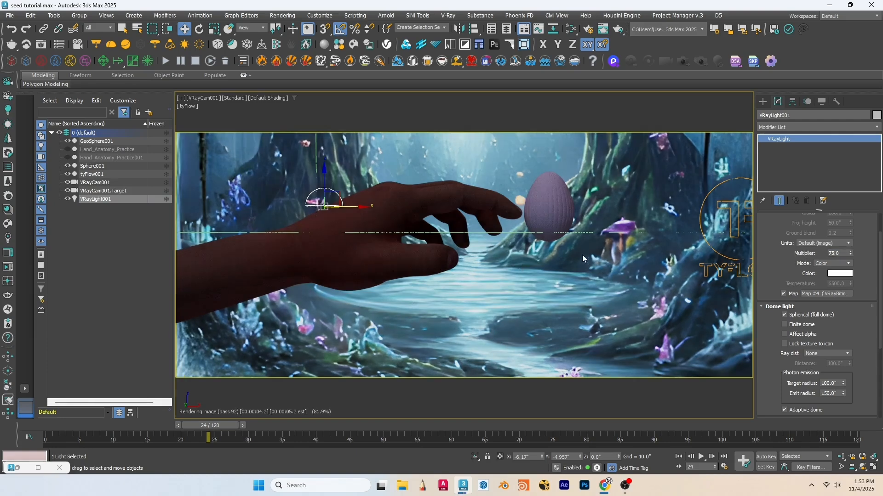
- Create a second V-Ray light below the hand in the perspective view and rotate it 40 degrees about X
left_click(766, 104)
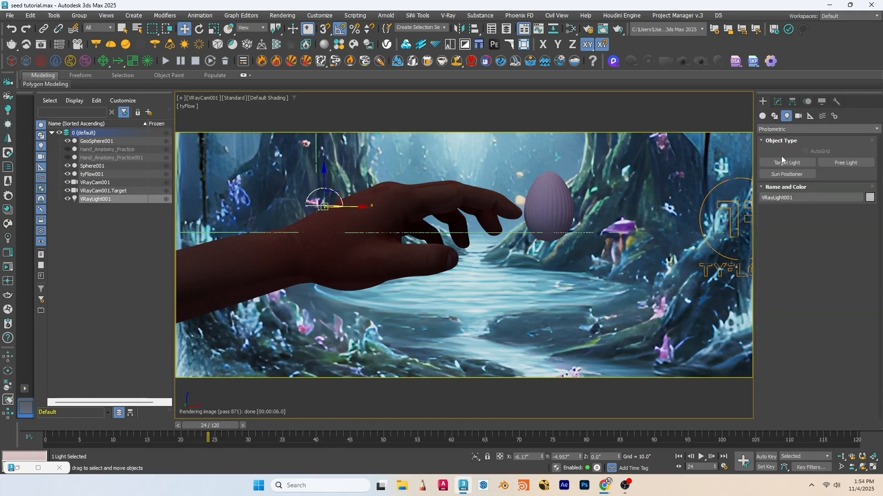
left_click(785, 130)
left_click(786, 172)
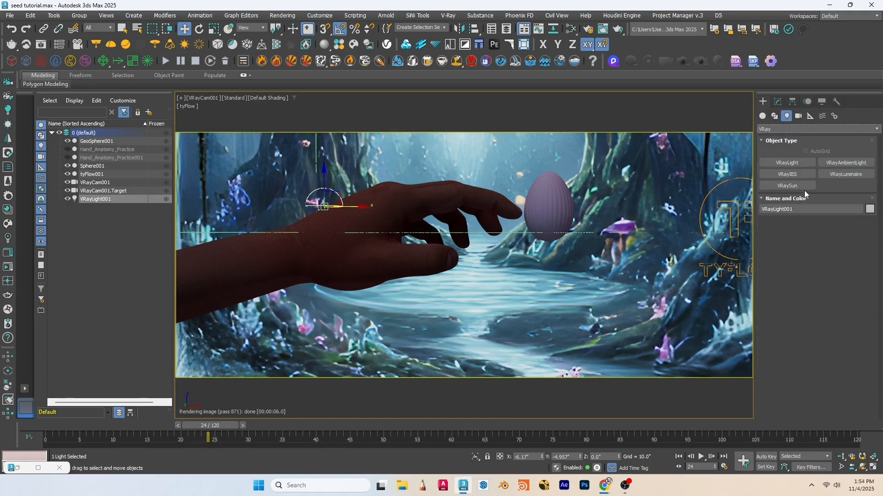
left_click(799, 163)
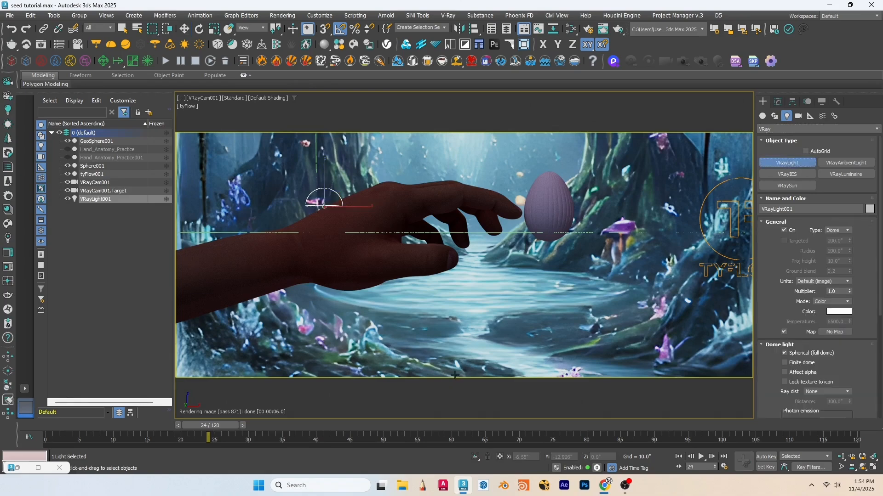
key("p")
scroll(458, 322, "down", 6)
left_click_drag(398, 335, 479, 360)
key("w")
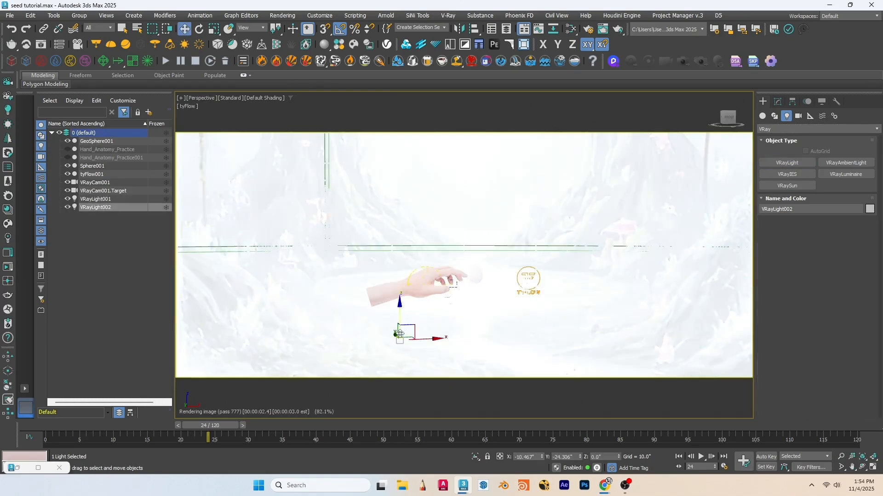
key("e")
left_click_drag(403, 320, 404, 342)
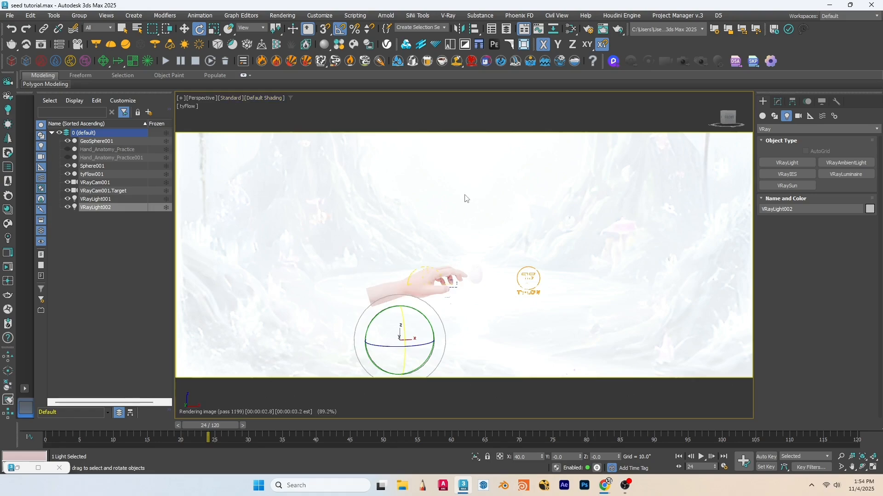
- Switch to a two-viewport layout and show the V-Ray camera view with live rendering and safe frames in the first viewport
key("c")
key("alt+w")
left_click(24, 389)
left_click(55, 409)
left_click(240, 98)
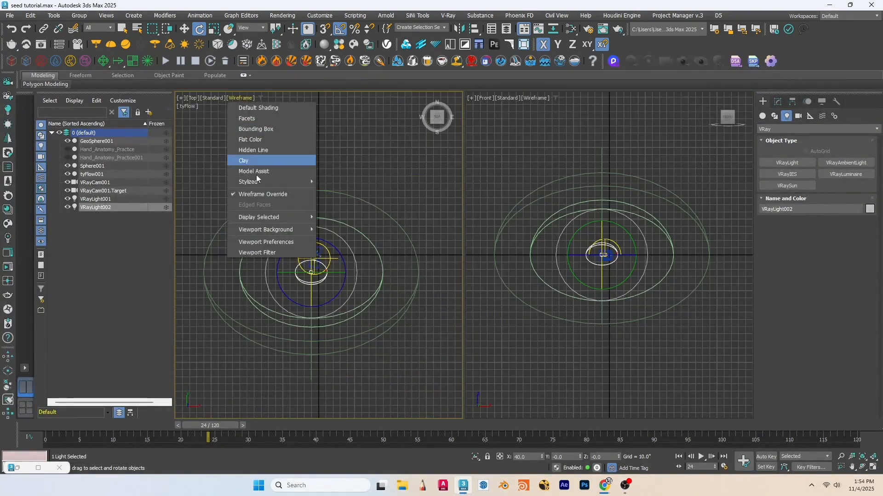
left_click(258, 107)
left_click(202, 115)
key("c")
left_click(235, 98)
left_click(276, 244)
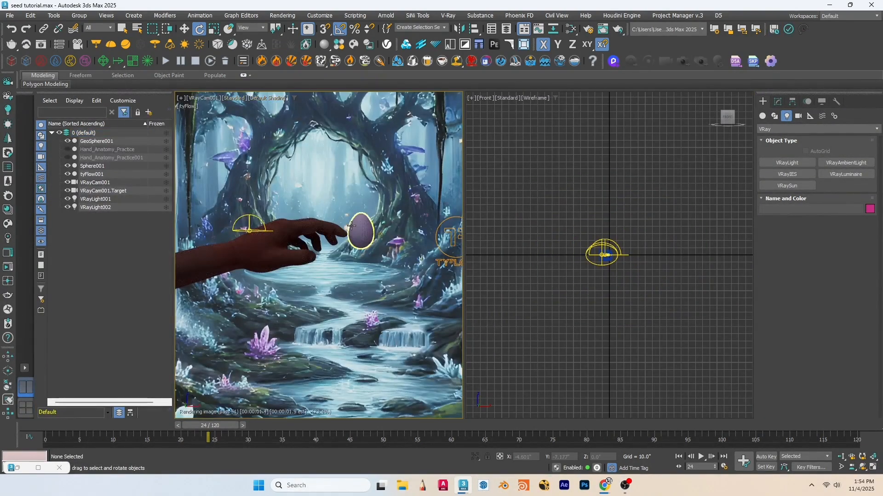
key("shift+f")
- Change the front viewport to a perspective view with default shading instead of wireframe
left_click(564, 228)
key("p")
left_click(548, 98)
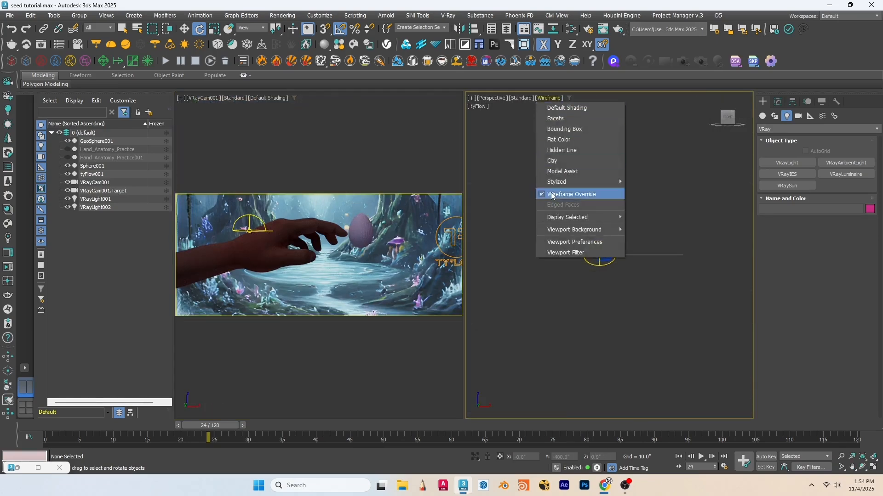
left_click(551, 195)
- Change the second V-Ray light's type to Plane and rotate it to 85 degrees about X
left_click(571, 304)
left_click(778, 101)
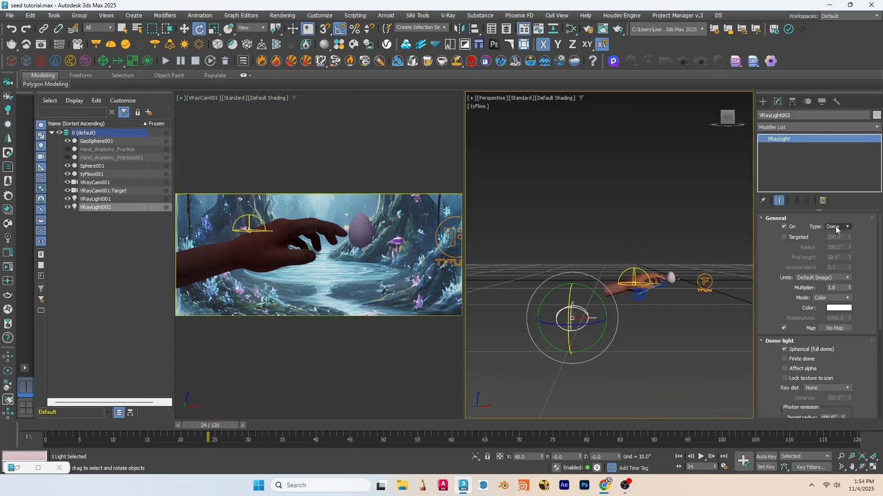
left_click(837, 227)
left_click(833, 235)
scroll(562, 300, "down", 3)
left_click_drag(563, 301, 558, 322)
scroll(574, 318, "down", 5)
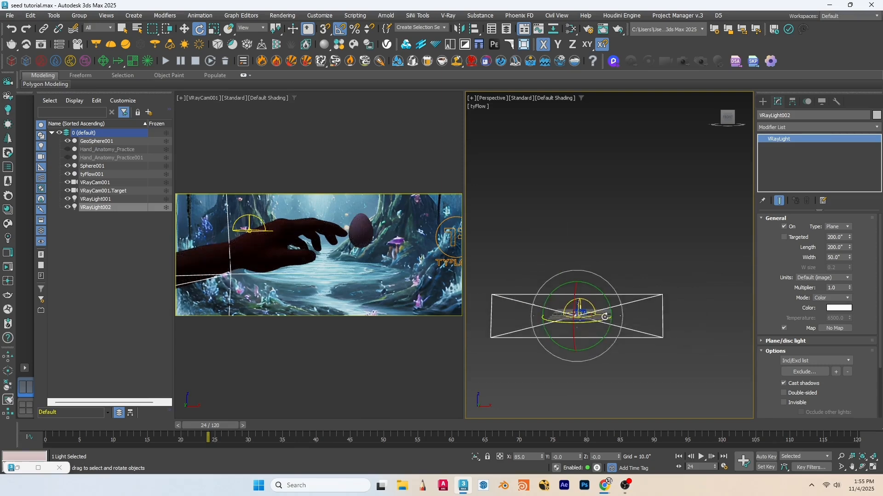
- Reduce the plane light to a length of 26 inches and a width of 20.5 inches
middle_click_drag(605, 316, 640, 325, "alt")
scroll(556, 328, "up", 2)
left_click_drag(850, 246, 850, 276)
middle_click_drag(575, 322, 534, 313, "alt")
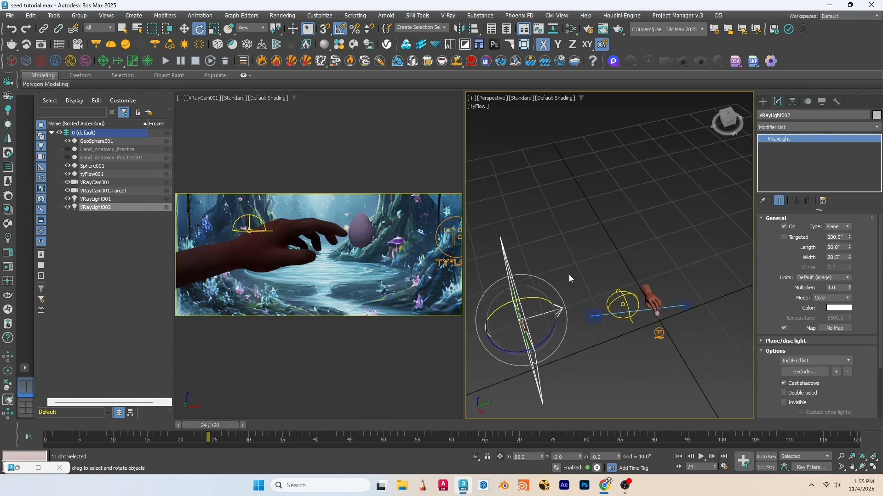
- Move the plane light close to the hand and make it invisible
key("w")
left_click_drag(536, 325, 646, 311)
left_click(783, 402)
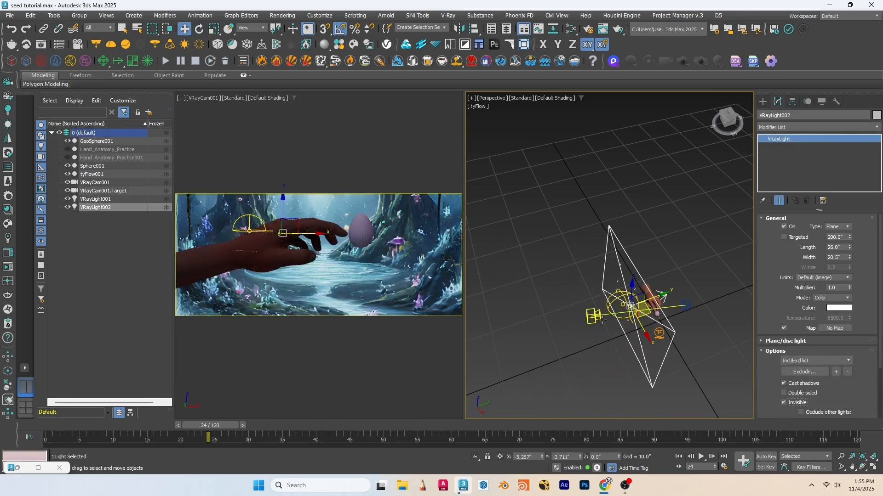
scroll(618, 293, "up", 3)
middle_click_drag(580, 285, 654, 274, "alt")
scroll(654, 275, "down", 3)
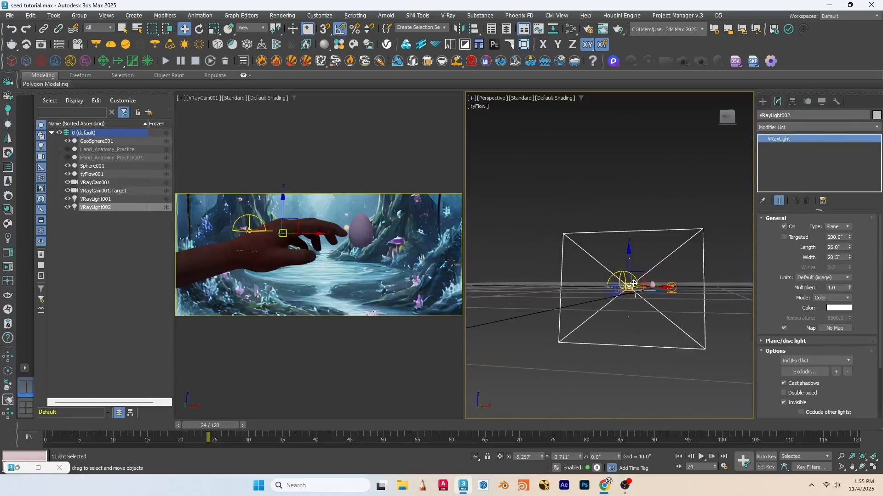
- Shrink the plane light to 19.536 by 9.66 inches and set its multiplier to 20
scroll(654, 275, "up", 2)
left_click_drag(849, 248, 849, 292)
left_click_drag(849, 249, 849, 257)
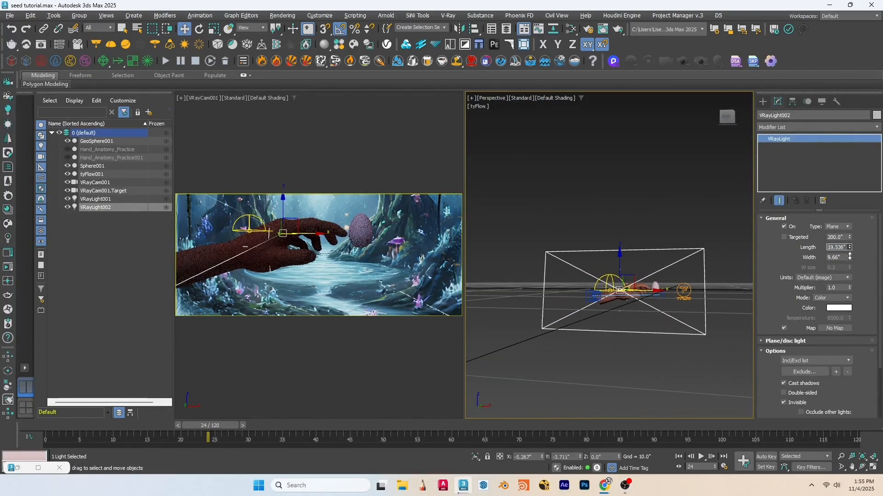
double_click(835, 289)
type("20")
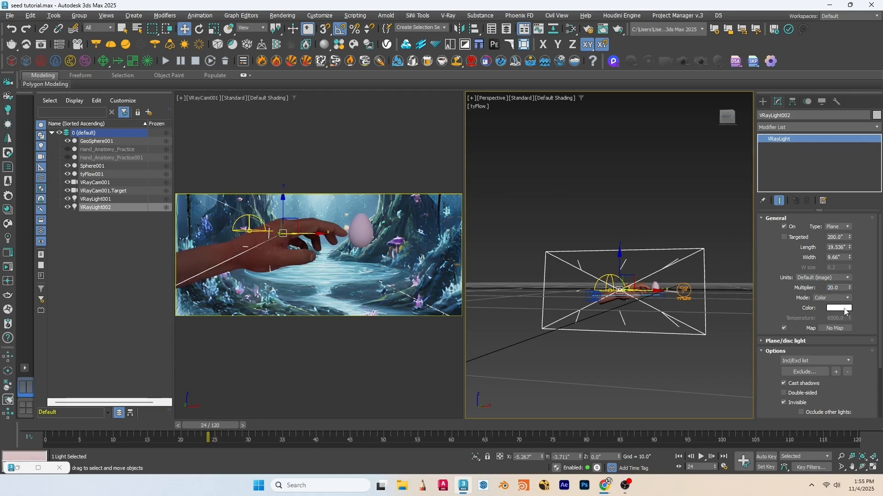
- Tint the plane light cyan and raise its multiplier to 30
left_click(839, 308)
left_click_drag(777, 209, 730, 209)
left_click(788, 289)
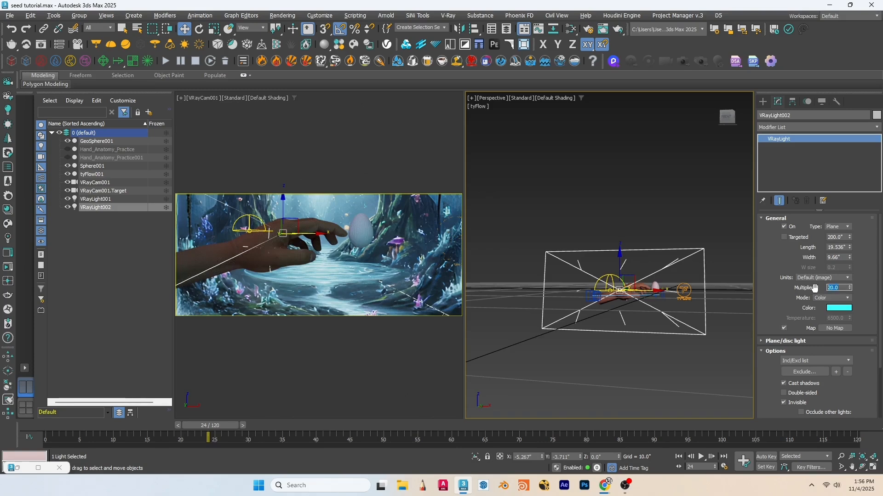
type("30")
key("Return")
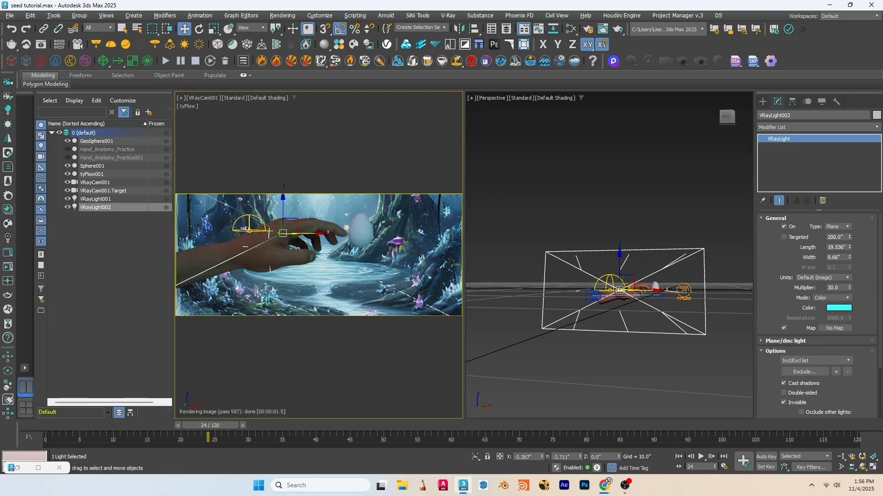
- Copy the plane light to the opposite side of the hand and rotate the copy to face the hand
mouse_move(688, 293)
middle_mouse_down("alt")
mouse_move(648, 316)
mouse_move(628, 300)
middle_mouse_up("alt")
left_click_drag(620, 287, 694, 285, "shift")
left_click(443, 285)
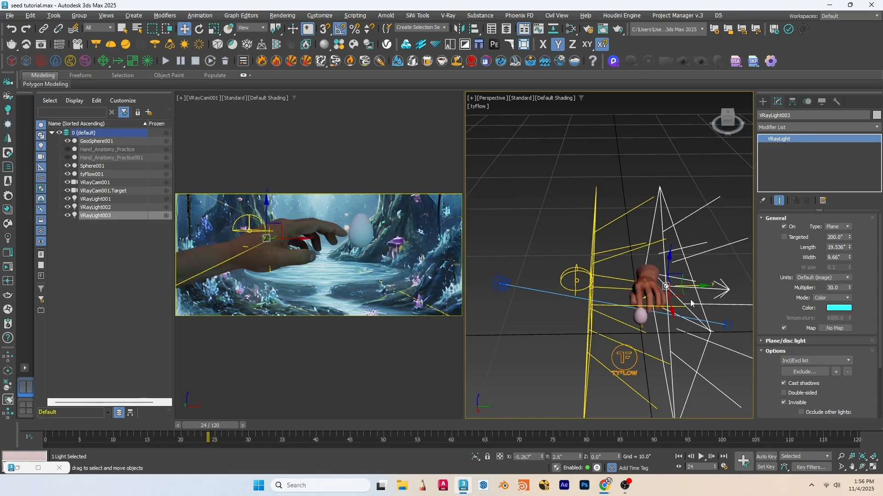
key("e")
mouse_move(694, 303)
left_mouse_down()
mouse_move(746, 307)
mouse_move(681, 308)
mouse_move(717, 284)
left_mouse_up()
key("w")
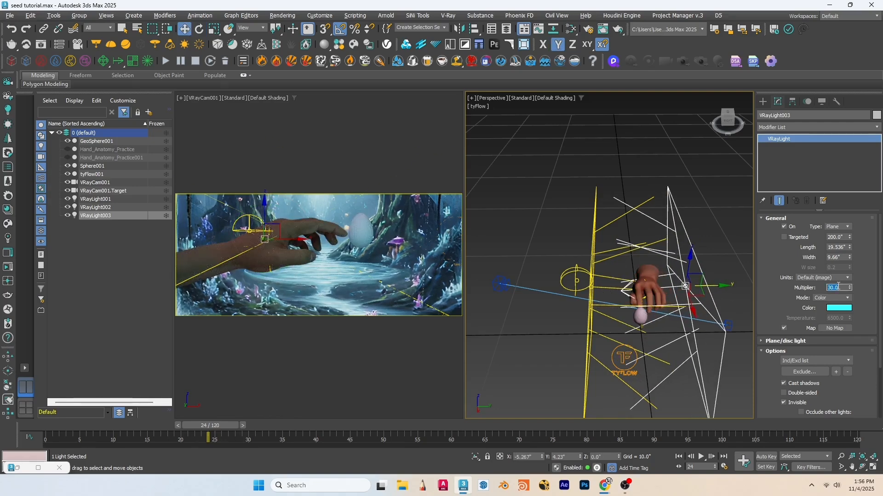
- Set the copied light's multiplier to 60 and tilt it to 70 degrees about X while viewing through the enlarged camera view
type("60")
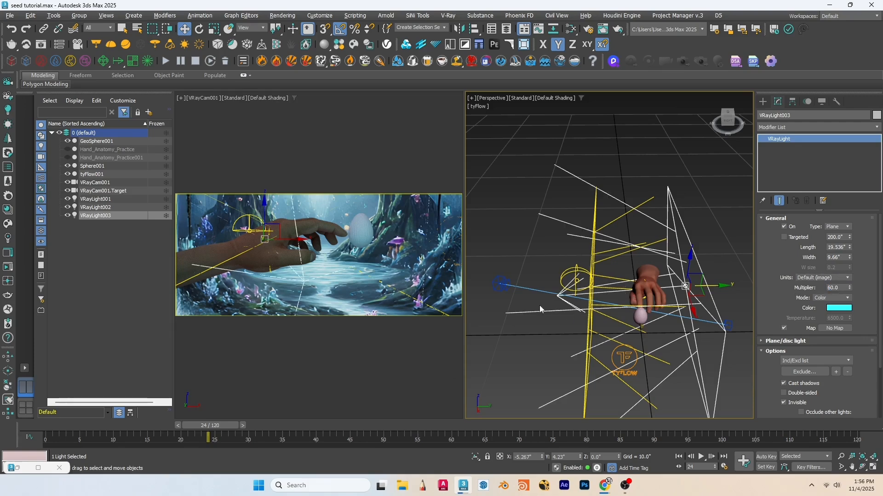
middle_click(367, 298)
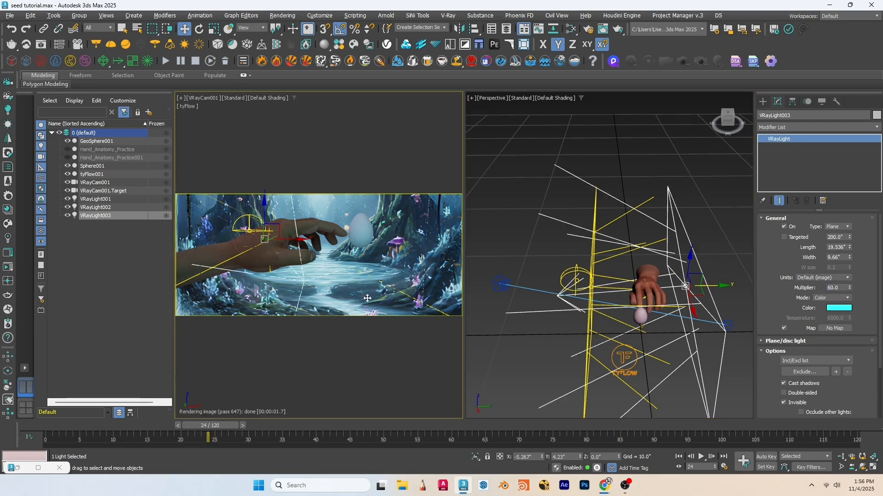
left_click(873, 467)
key("e")
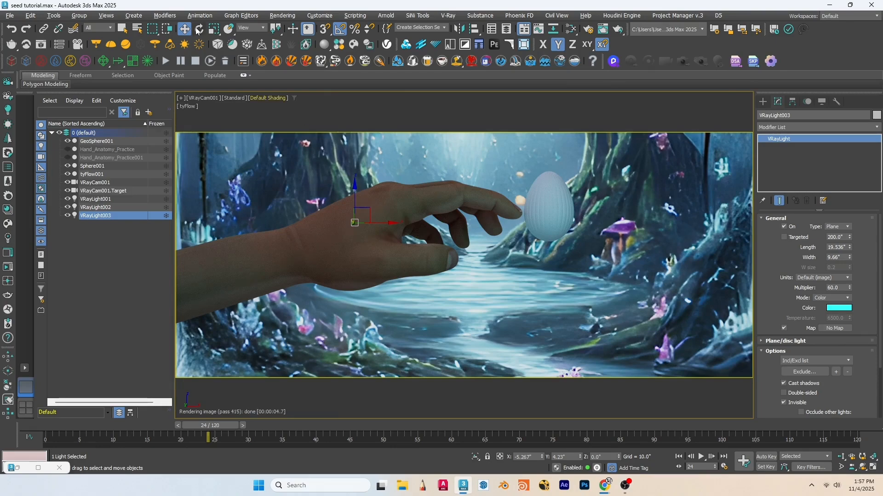
left_click_drag(356, 208, 359, 228)
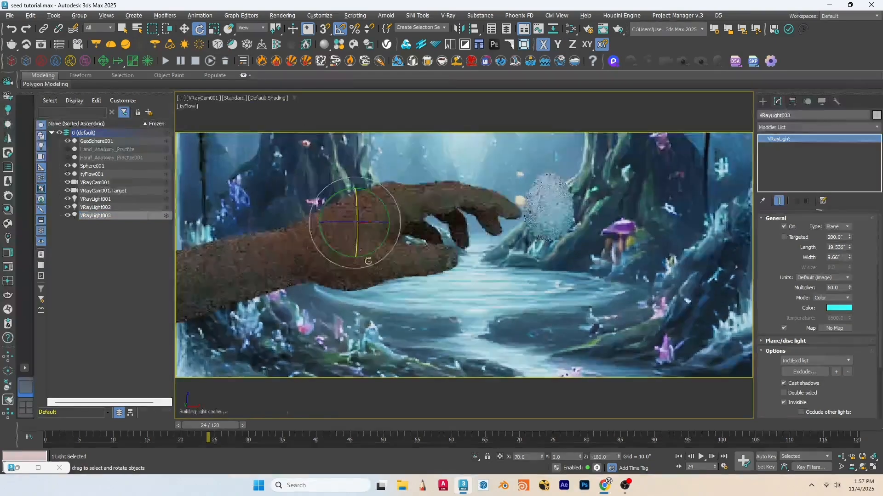
- Try a white colour on the copied light with multipliers of 100 and 200
left_click(830, 288)
left_click(836, 311)
left_click(594, 204)
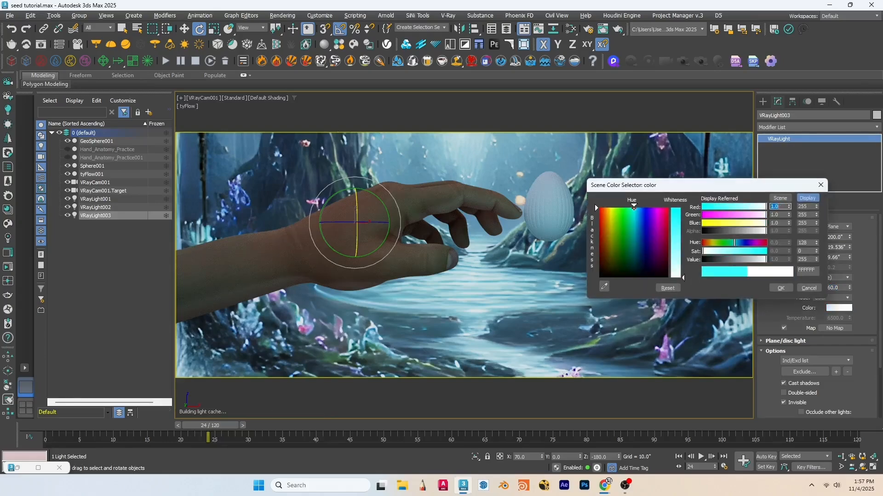
left_click(771, 288)
left_click_drag(841, 288, 814, 290)
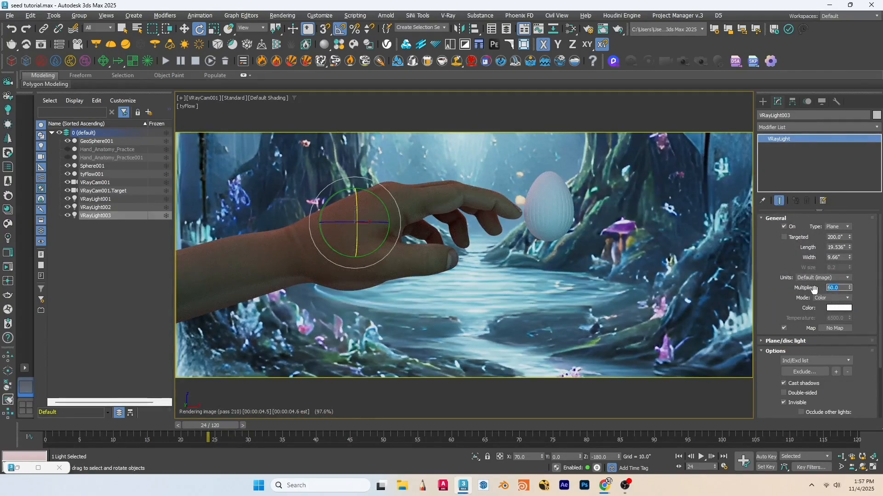
type("100")
key("Return")
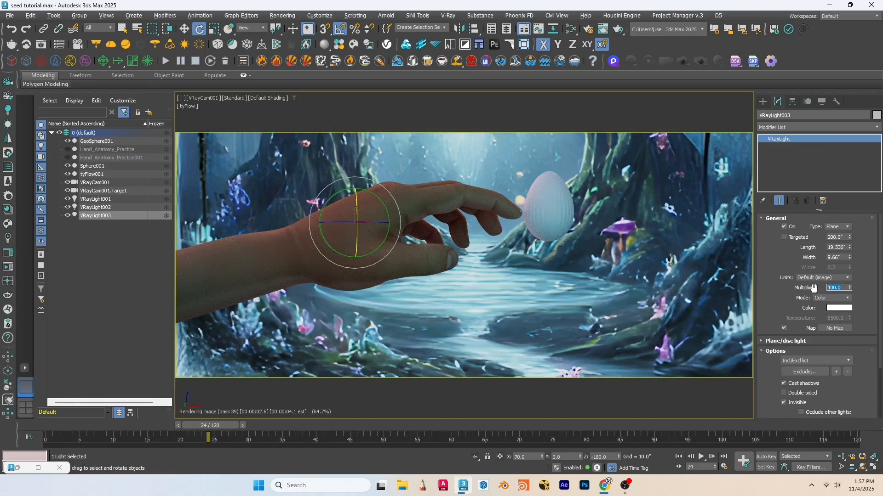
type("200")
key("Return")
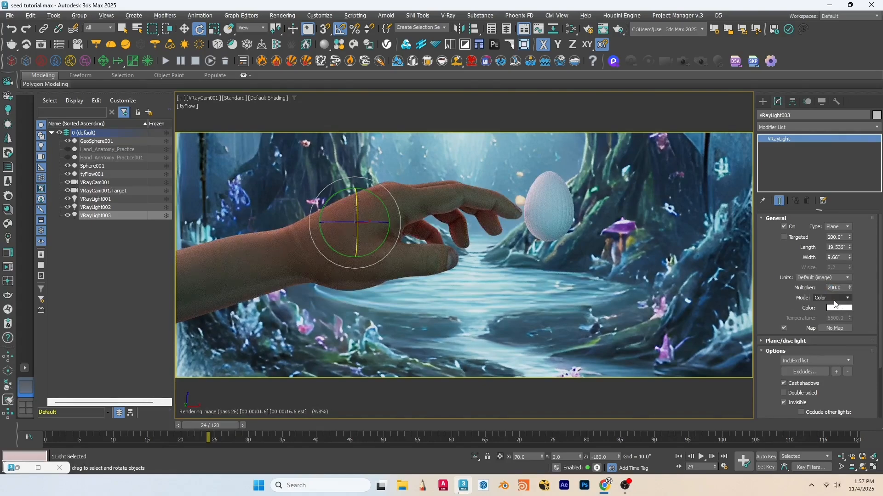
- Tint the copied plane light cyan and set its multiplier to 300
left_click(839, 309)
left_click_drag(772, 210, 716, 209)
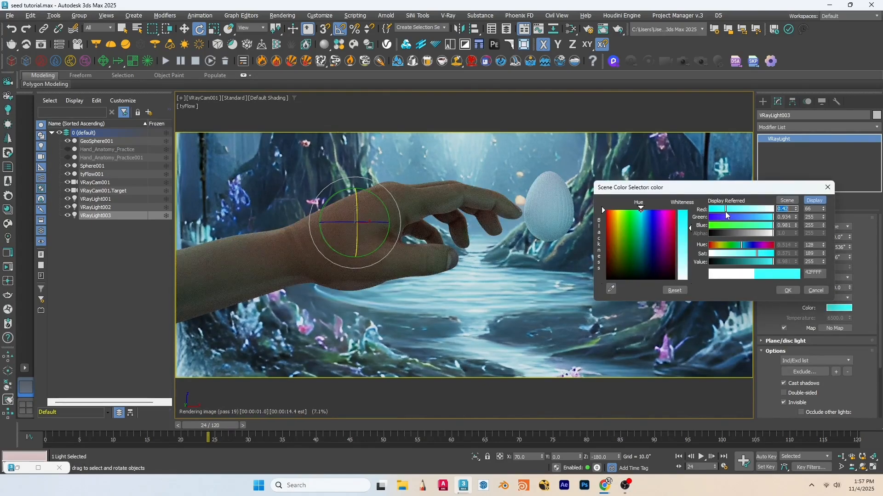
left_click(787, 291)
left_click_drag(845, 288, 805, 288)
type("300")
key("Return")
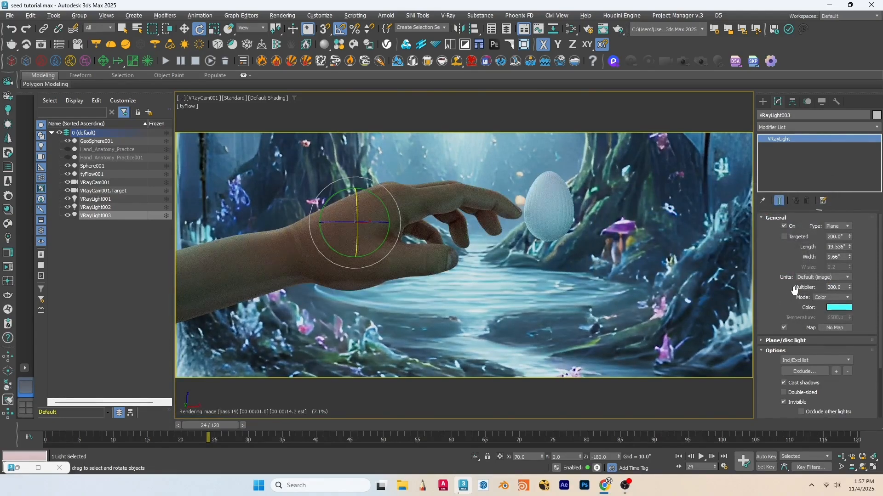
- Create a VRayMtl in the Slate Material Editor and assign it to the egg
left_click(546, 205)
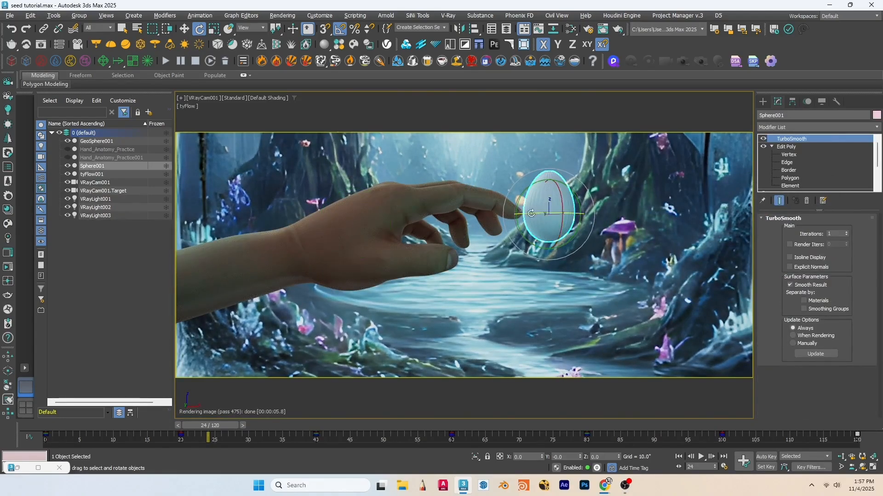
left_click(575, 30)
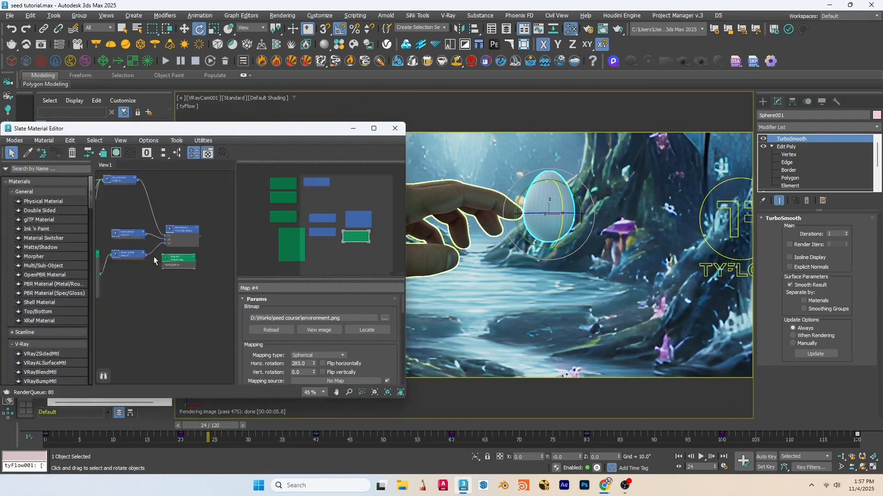
scroll(154, 260, "up", 2)
right_click(156, 260)
mouse_move(193, 264)
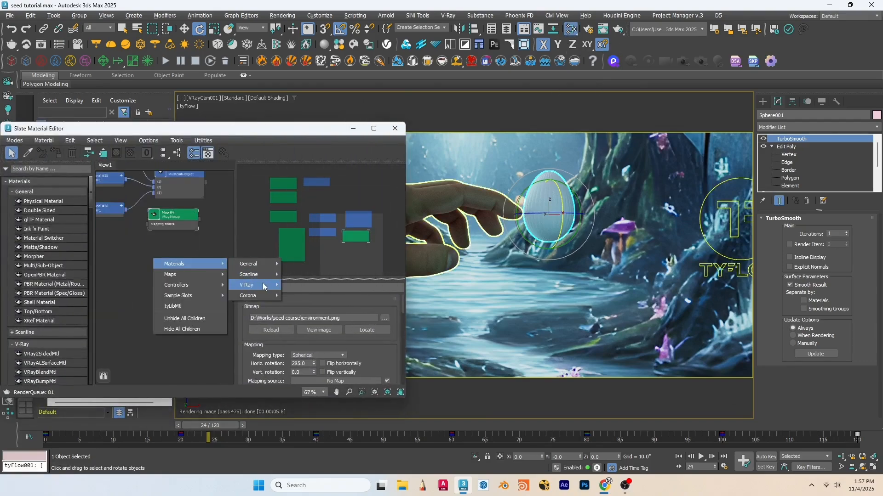
mouse_move(264, 286)
left_click(307, 364)
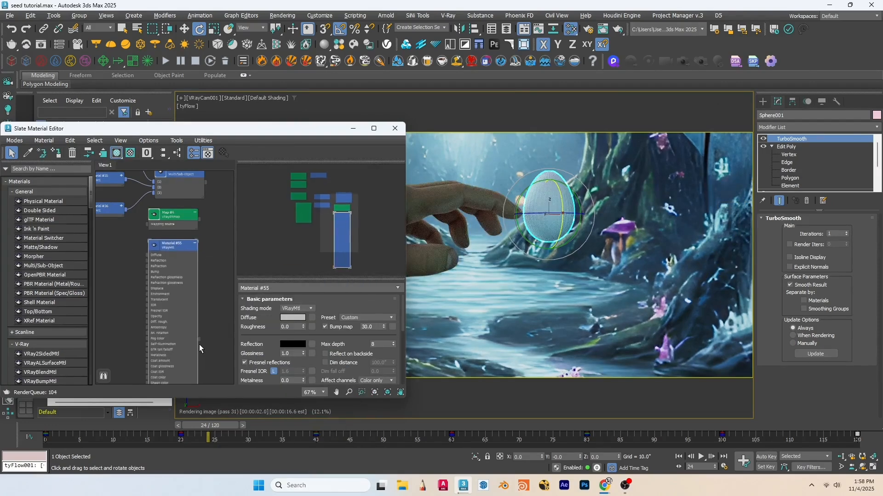
left_click_drag(215, 315, 548, 226)
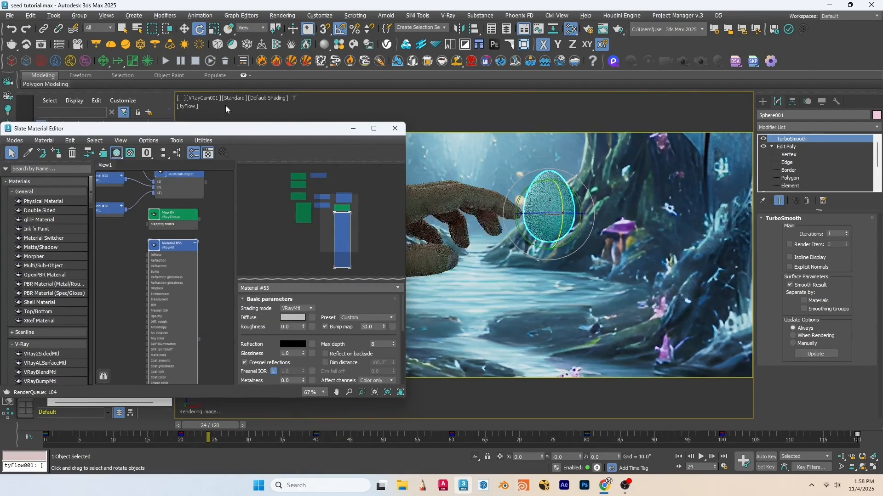
- Try the Glass (Tinted) preset on the egg's material, choose Glass (Architectural) instead, and close the material editor with the node collapsed
left_click(184, 29)
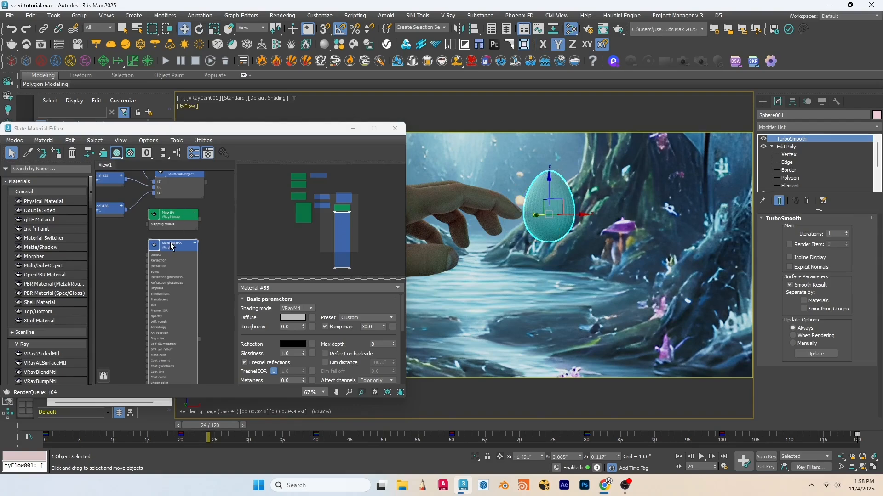
left_click(367, 317)
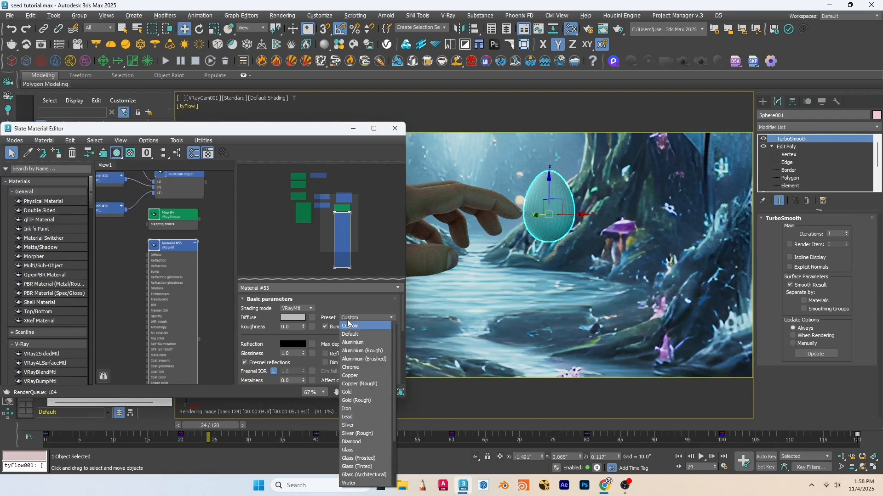
left_click(354, 467)
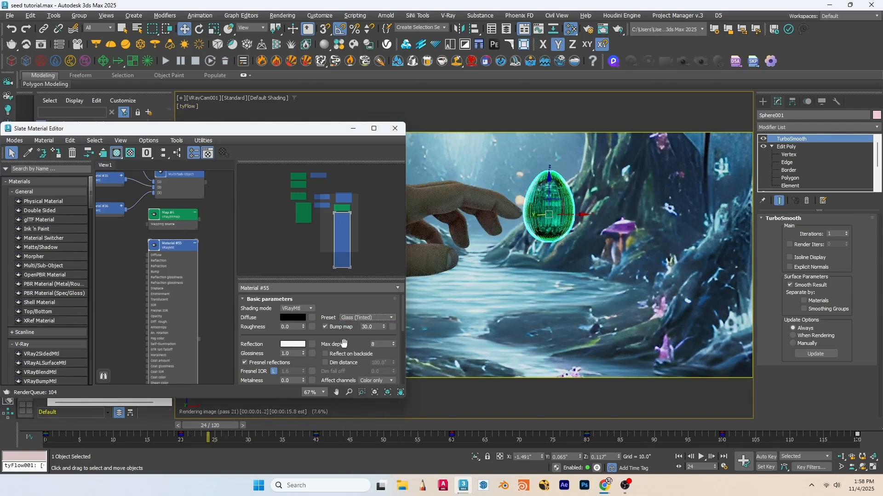
left_click(361, 320)
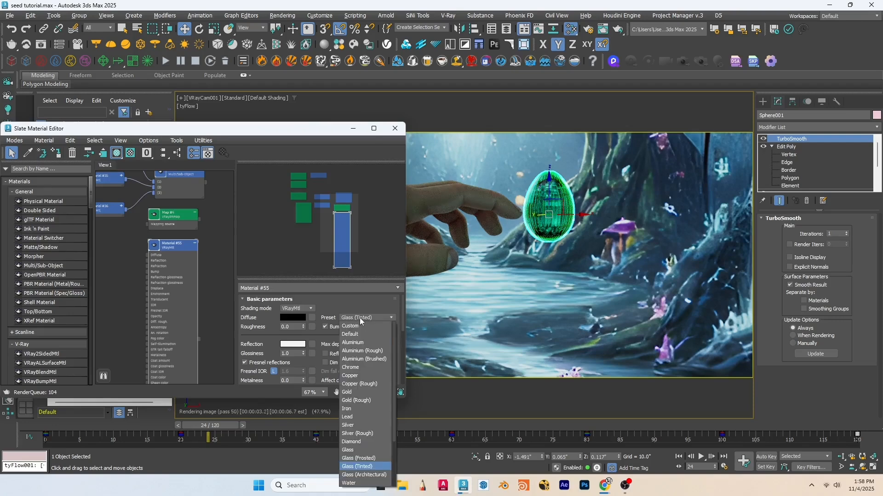
left_click(363, 475)
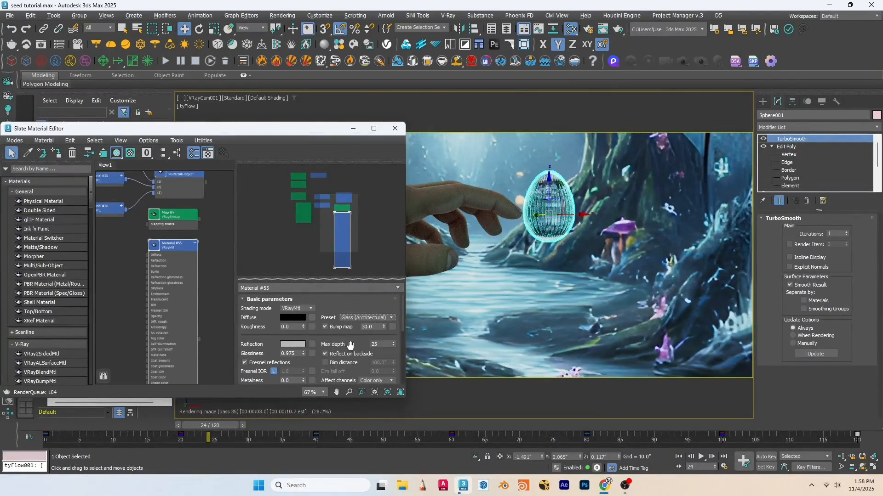
left_click(195, 242)
left_click(102, 292)
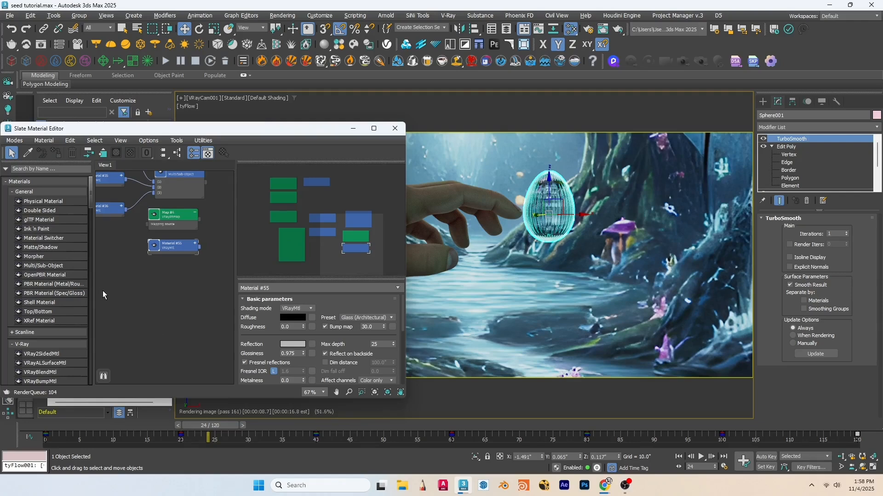
left_click(394, 128)
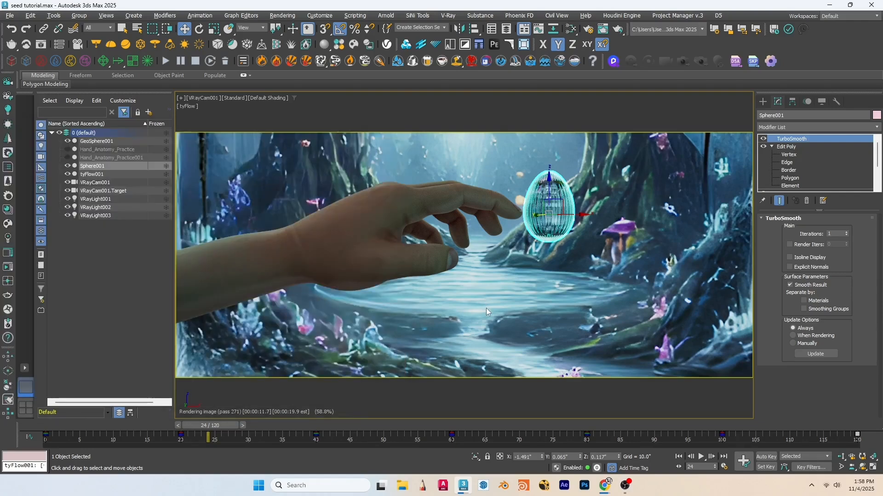
- Create a sphere-type VRayLight with a radius of about 0.385 inches over the egg in the top view
left_click(872, 470)
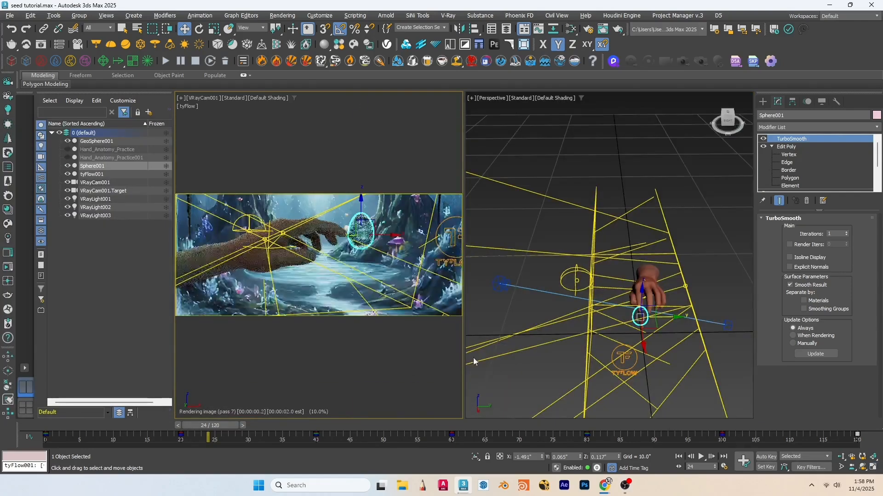
key("t")
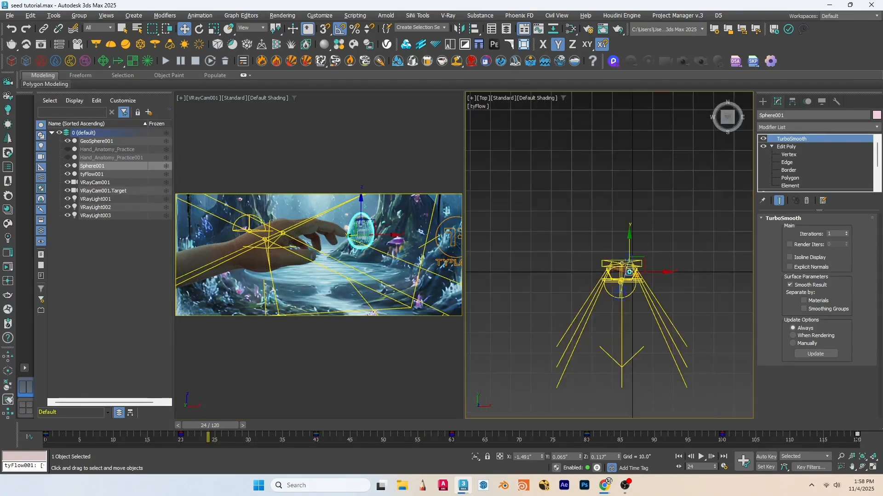
scroll(589, 295, "up", 3)
scroll(600, 287, "up", 3)
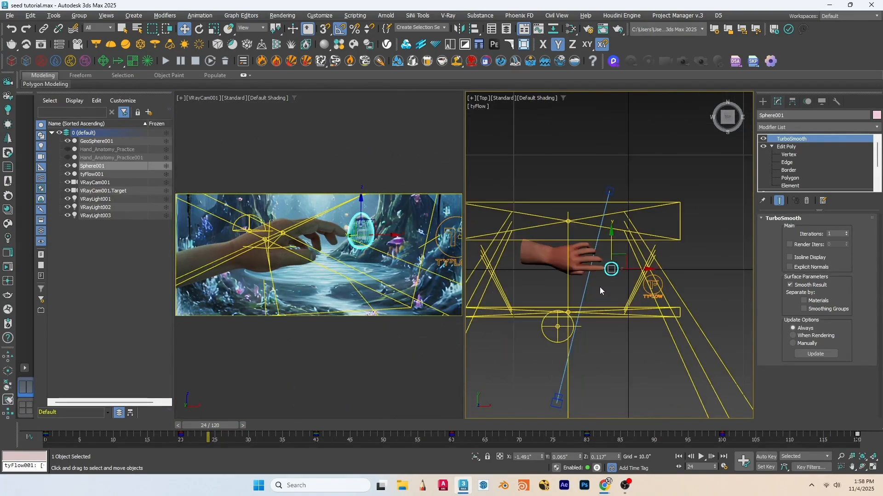
scroll(600, 285, "up", 4)
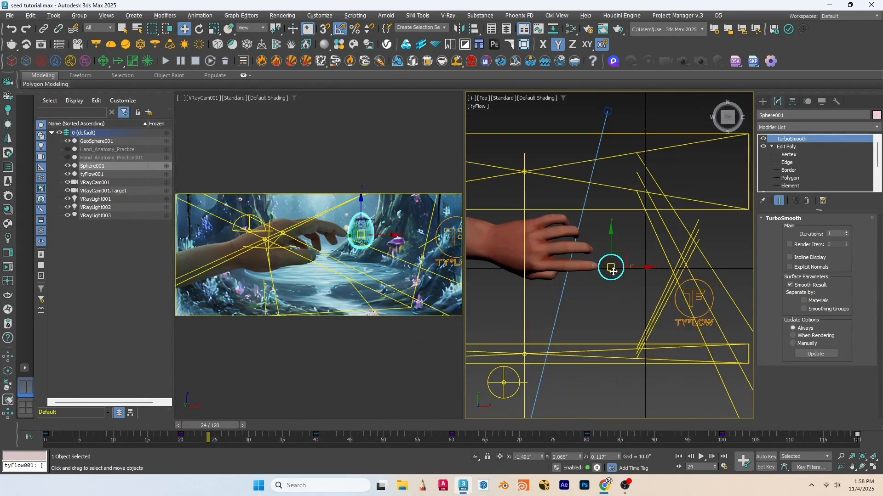
left_click(763, 101)
left_click(787, 162)
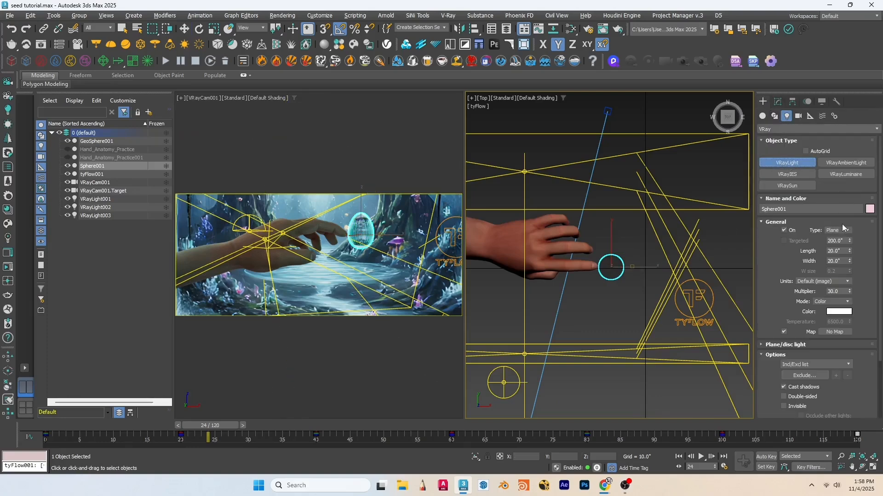
left_click(836, 230)
left_click(837, 255)
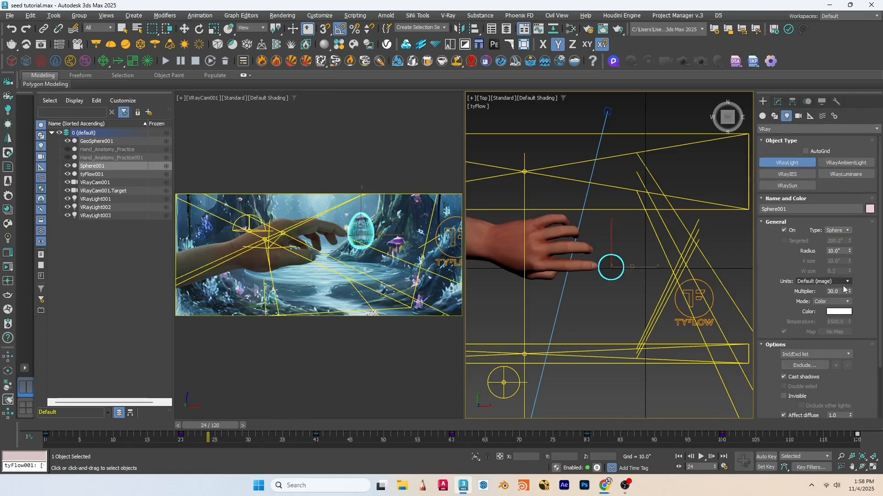
left_click(611, 268)
scroll(611, 260, "up", 5)
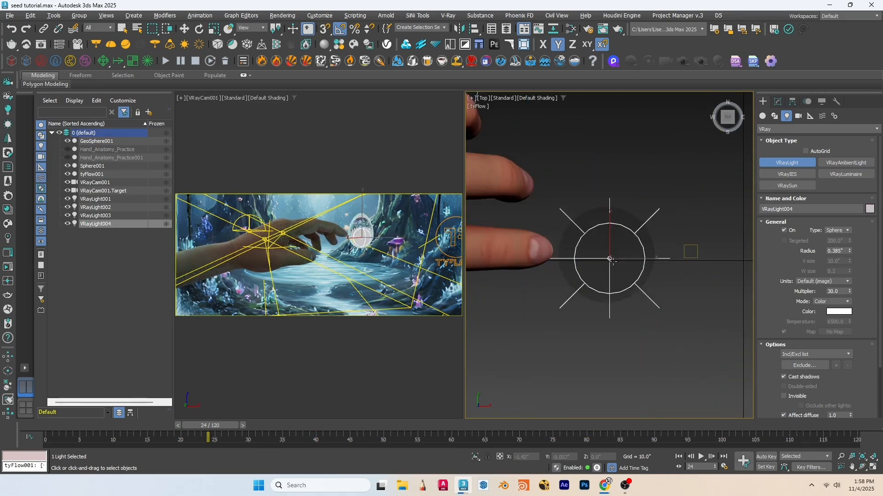
- Centre the sphere light inside the egg, raising it to about 0.24 in Z in the front view
key("e")
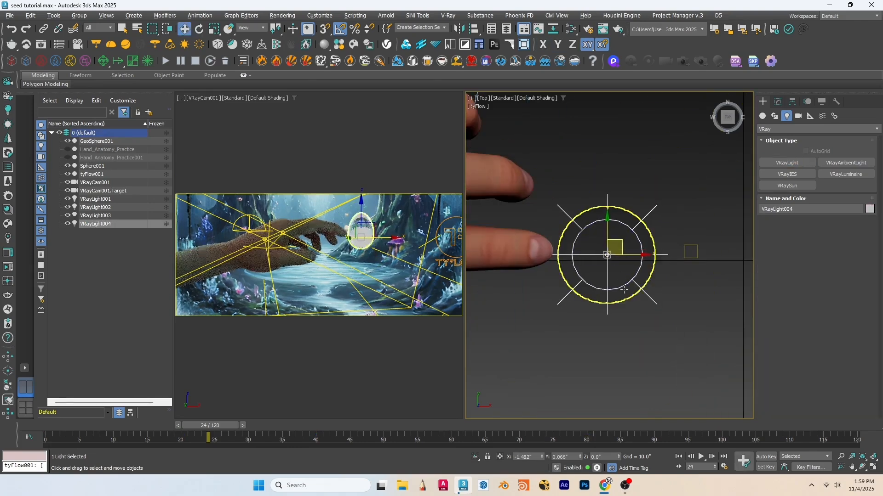
key("w")
key("f")
scroll(611, 241, "up", 8)
left_click_drag(614, 219, 616, 197)
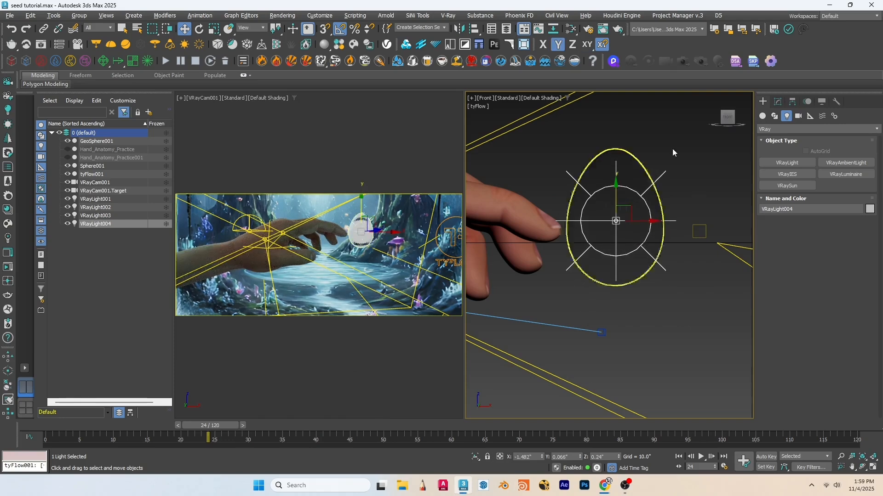
- Change the sphere light's colour to cyan, 00FFFF
left_click(777, 101)
left_click(834, 309)
left_click(704, 207)
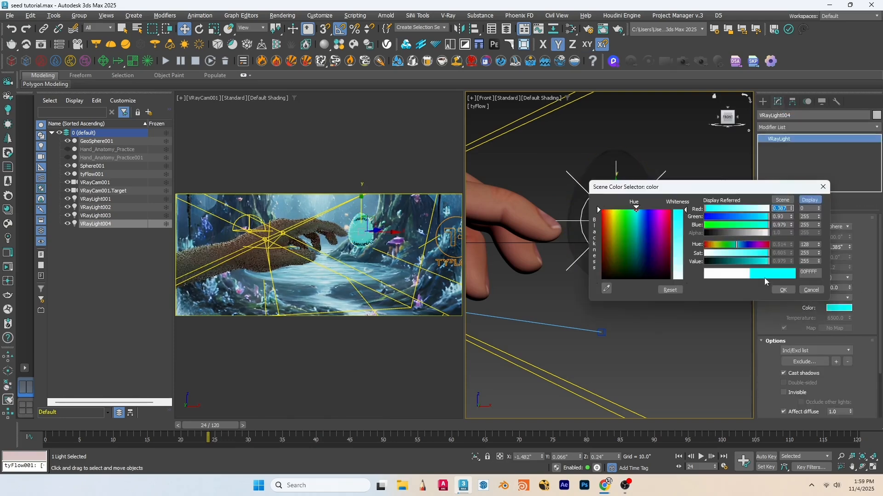
left_click(781, 290)
- Reduce the sphere light's radius to 0.255 inches, set its multiplier to 500, and preview the result in the maximized camera view
left_click_drag(849, 247, 845, 251)
key("Tab")
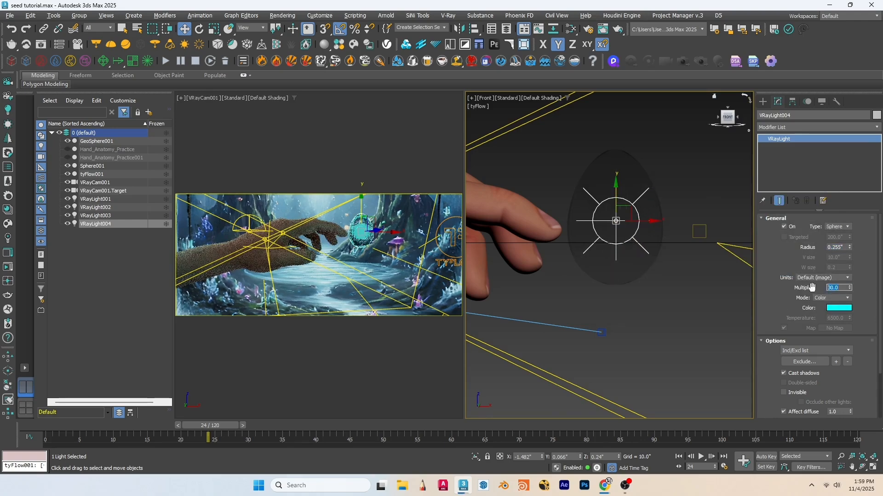
type("500")
key("Return")
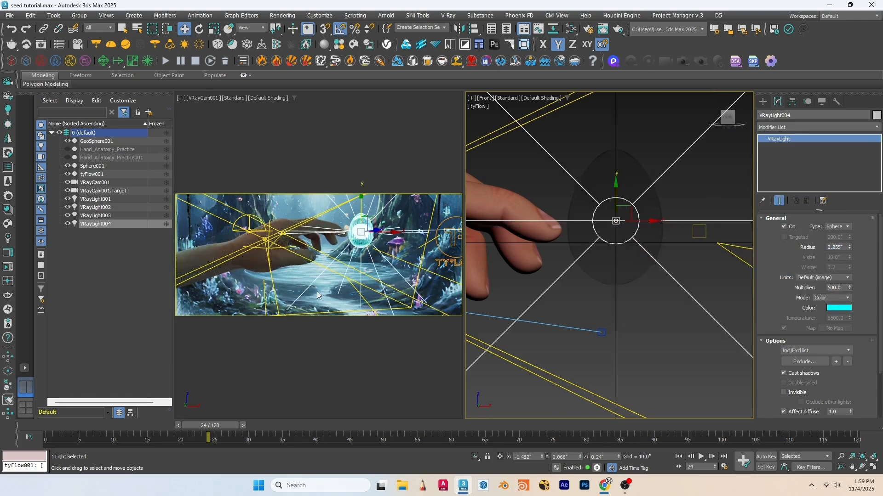
left_click(332, 258)
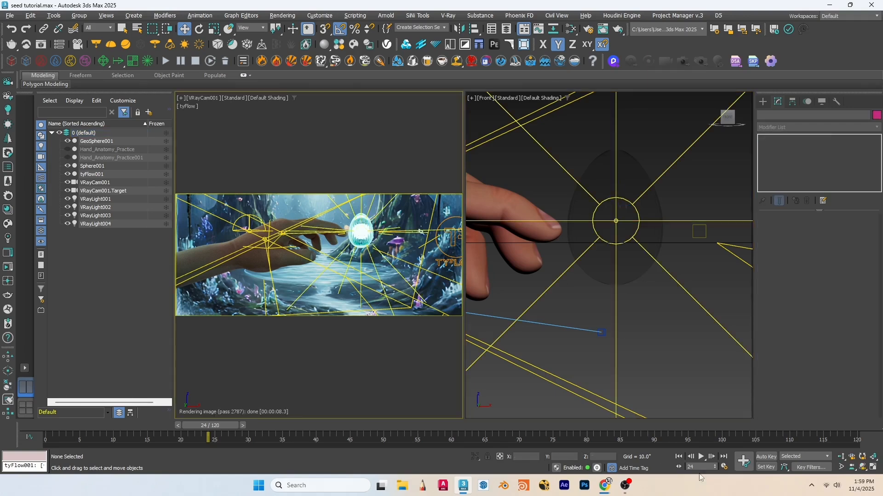
left_click(873, 467)
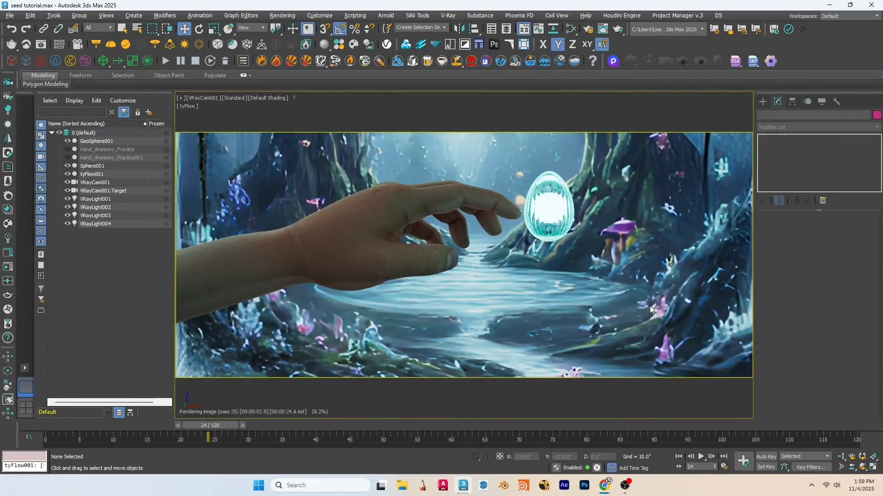
- Make VRayLight004 invisible to the camera and enlarge its radius to about 0.495 inches
left_click(128, 225)
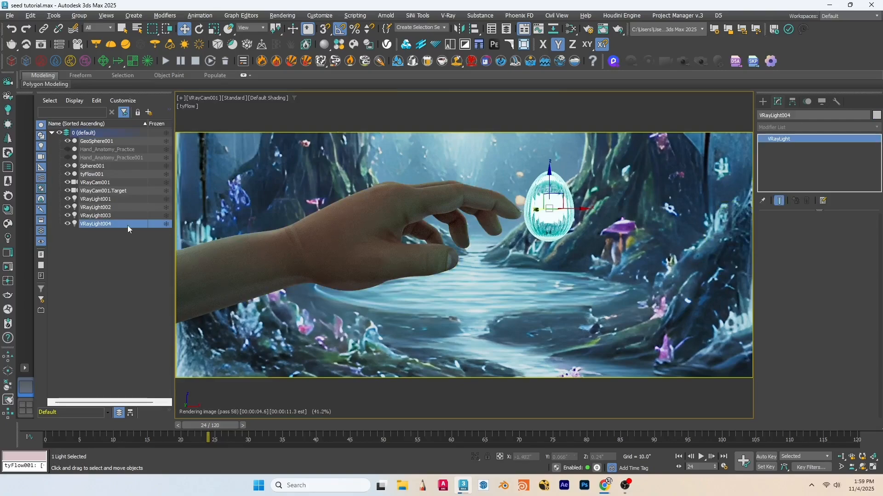
mouse_move(849, 247)
left_mouse_down()
mouse_move(851, 223)
mouse_move(851, 256)
mouse_move(850, 248)
left_mouse_up()
left_click(783, 392)
left_click(783, 393)
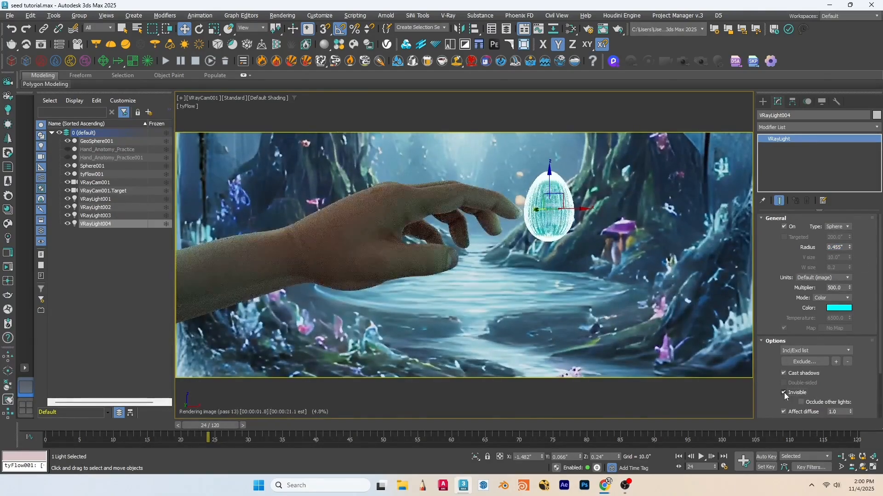
left_click(849, 246)
left_click(784, 392)
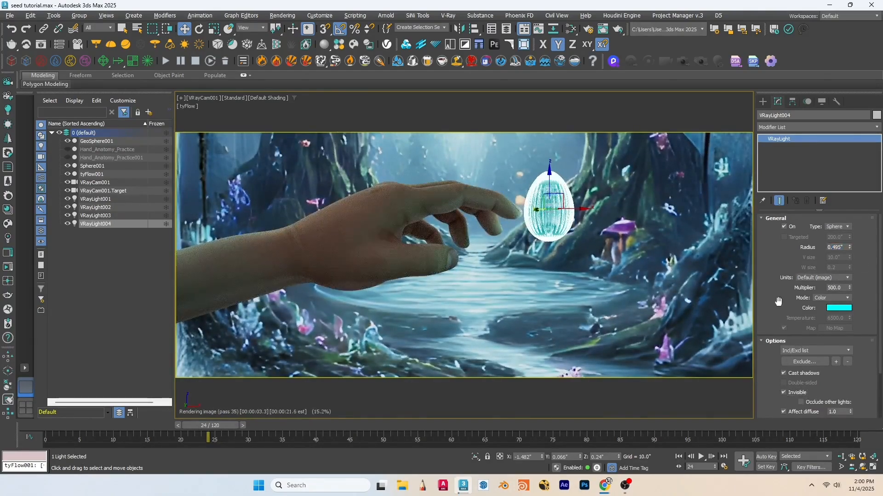
- Set the sphere light's radius to about 0.395 inches and its multiplier to 300
left_click_drag(849, 249, 849, 253)
left_click_drag(844, 287, 819, 285)
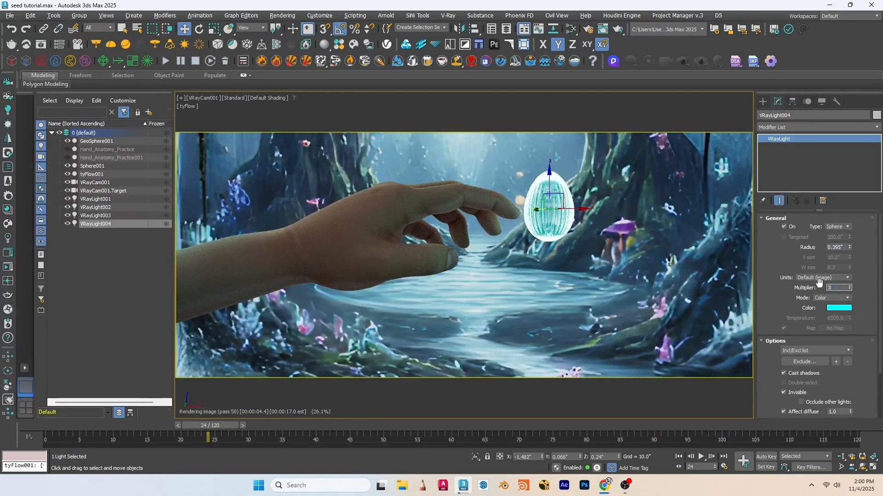
type("300")
key("Return")
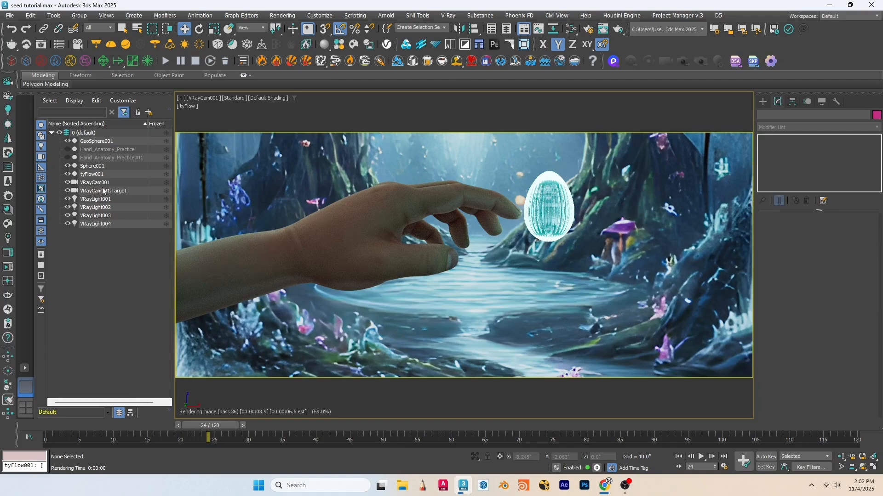
- Set VRayCam001's F-number to 8 and shutter speed to 200, and enable depth of field
left_click(102, 183)
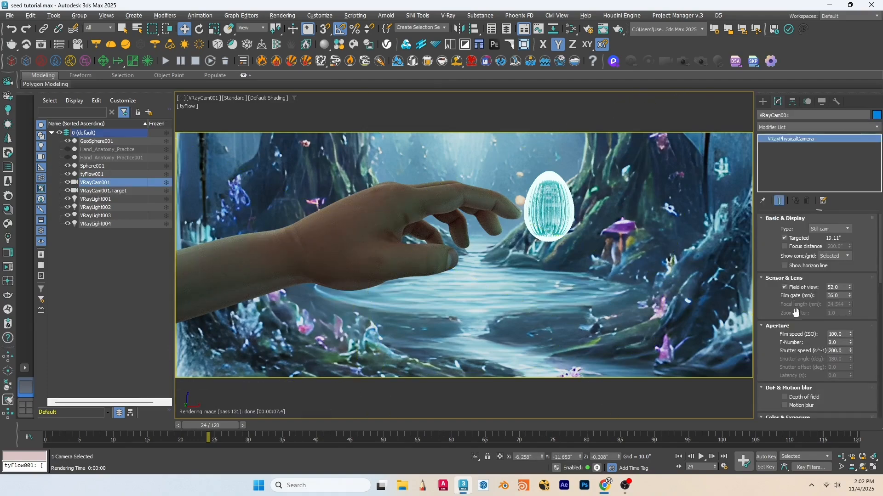
scroll(796, 312, "down", 3)
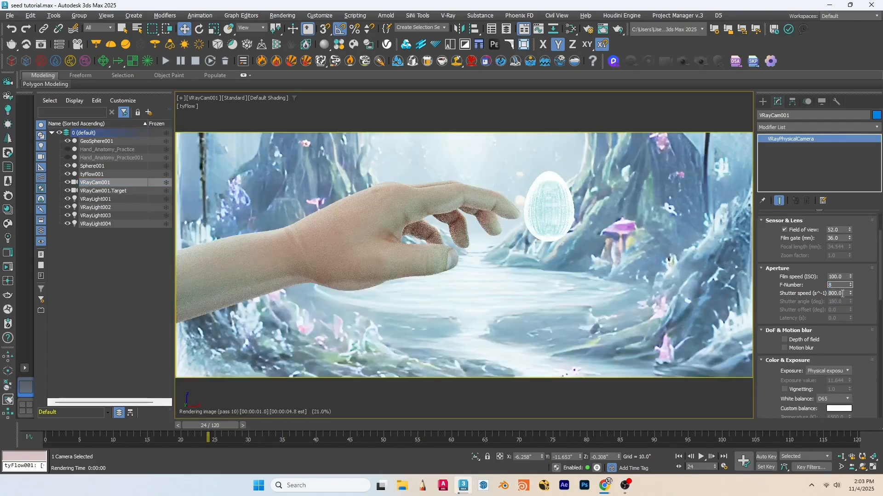
key("Return")
type("0")
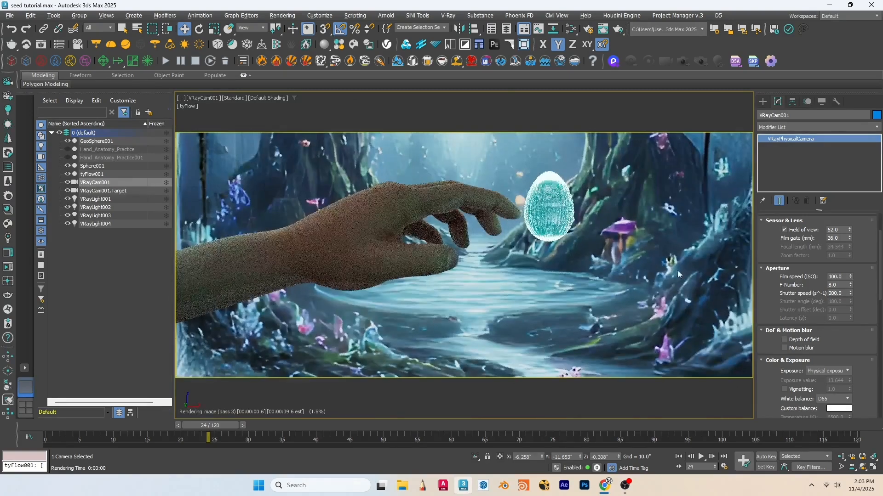
left_click(784, 340)
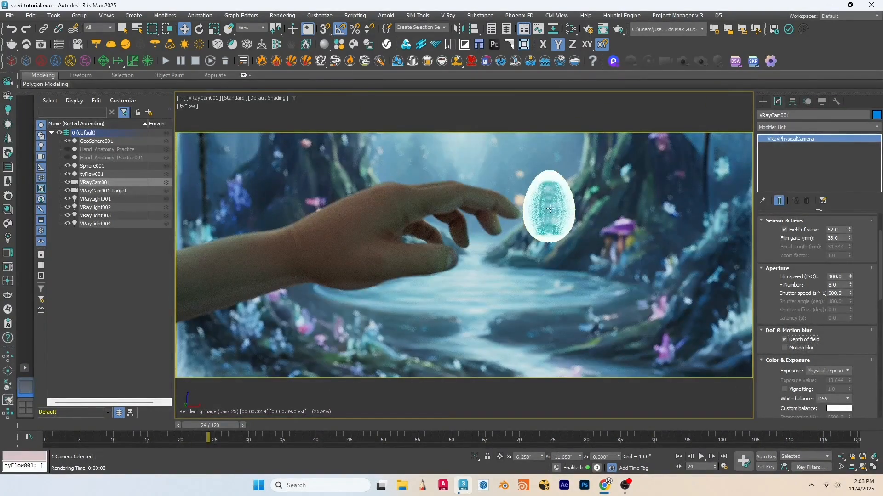
- Move the camera target back beside the fingertips in the top view so the focus falls near the hand and egg
left_click(873, 467)
scroll(645, 268, "down", 2)
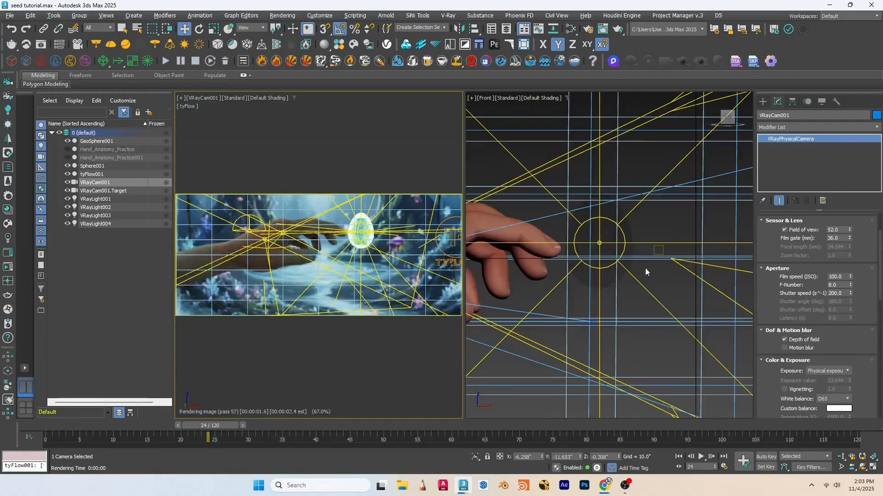
left_click(646, 270)
key("t")
scroll(622, 256, "down", 2)
scroll(621, 258, "down", 2)
left_click(624, 189)
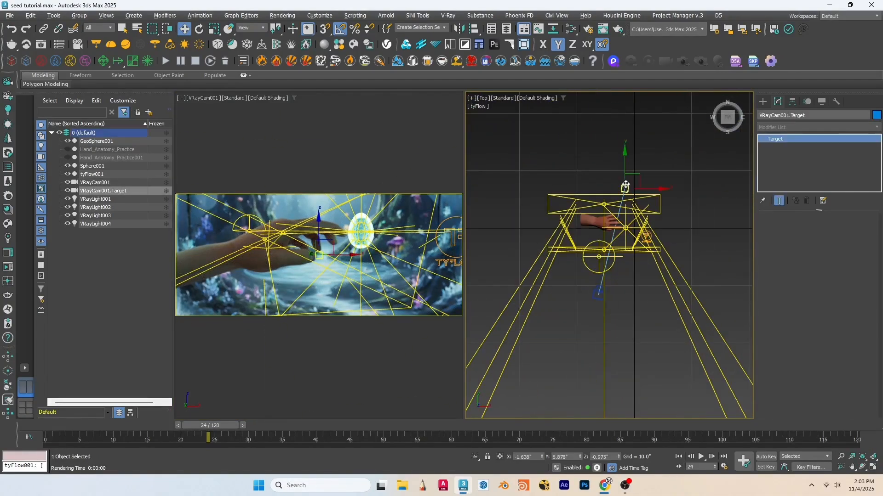
scroll(625, 184, "up", 4)
left_click_drag(605, 273, 604, 285)
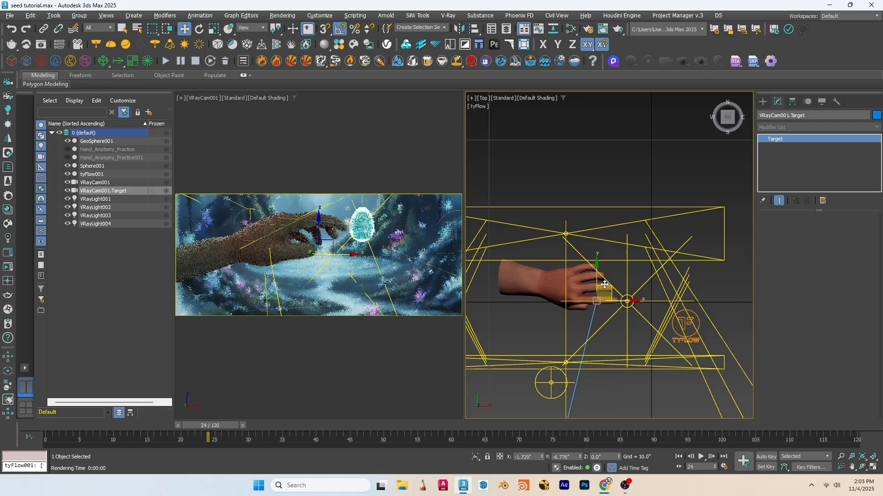
scroll(605, 285, "down", 3)
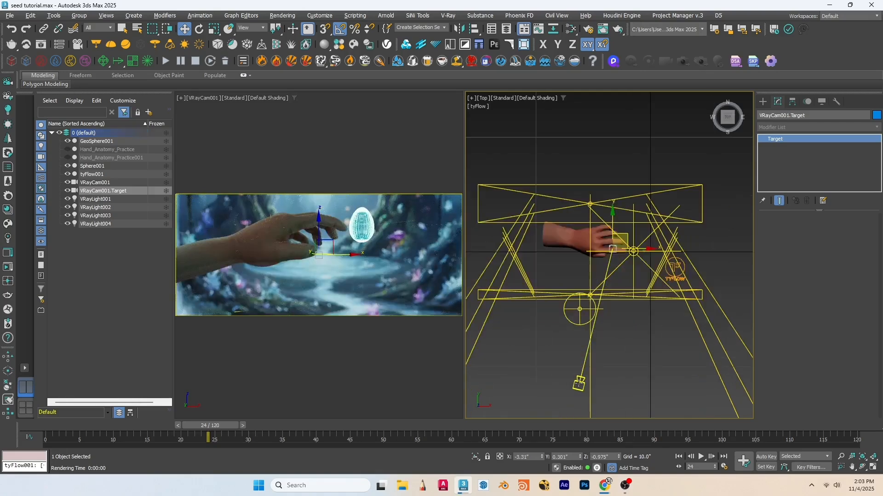
- Check the camera's focus planes around the egg and nudge the camera target to about 0.444 inches in Y
left_click(577, 380)
scroll(639, 251, "up", 5)
scroll(641, 246, "up", 2)
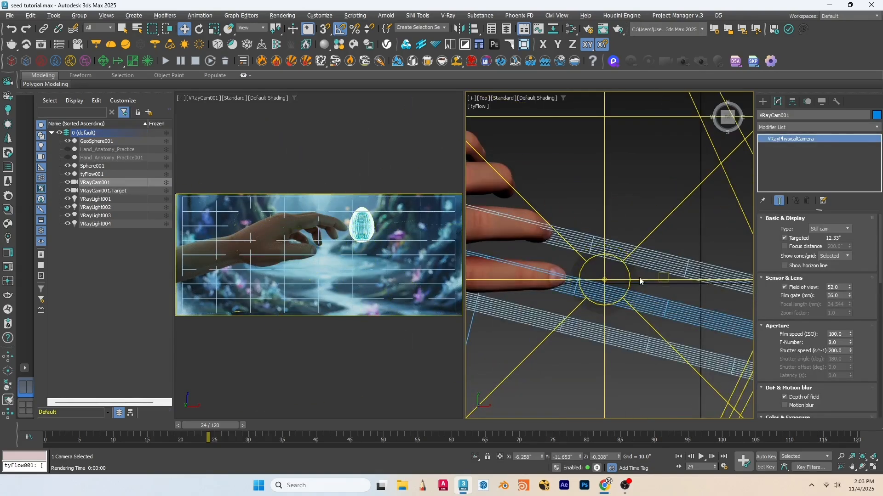
scroll(639, 277, "down", 6)
left_click(632, 278)
scroll(621, 262, "up", 3)
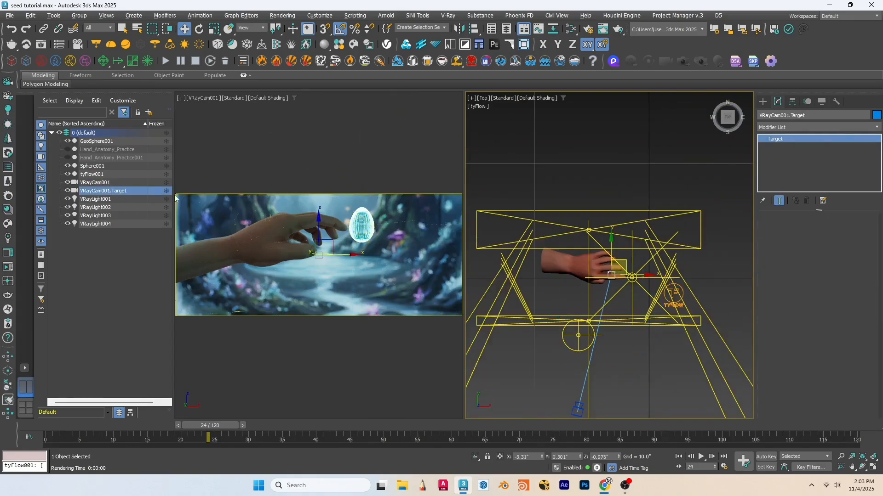
left_click_drag(598, 283, 598, 280)
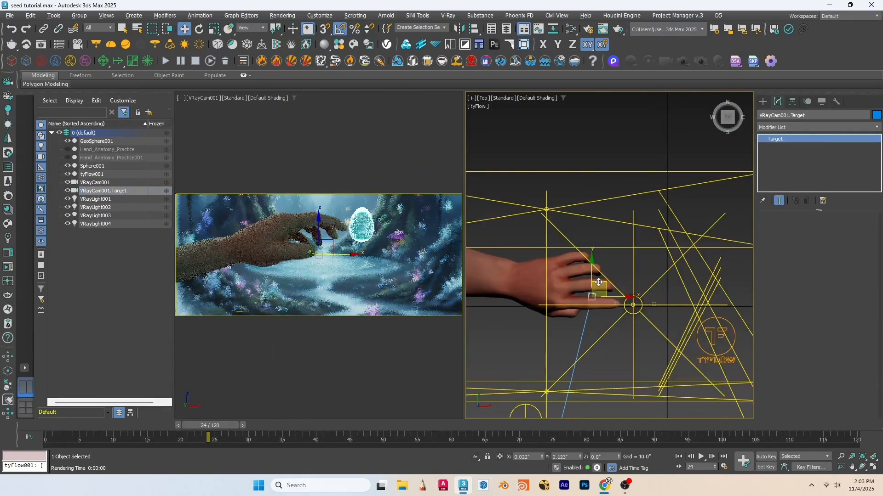
- Overlay the flipped Golden Spiral guide, pan the camera to align the egg with the spiral's centre, and close the composition helper
left_click(523, 44)
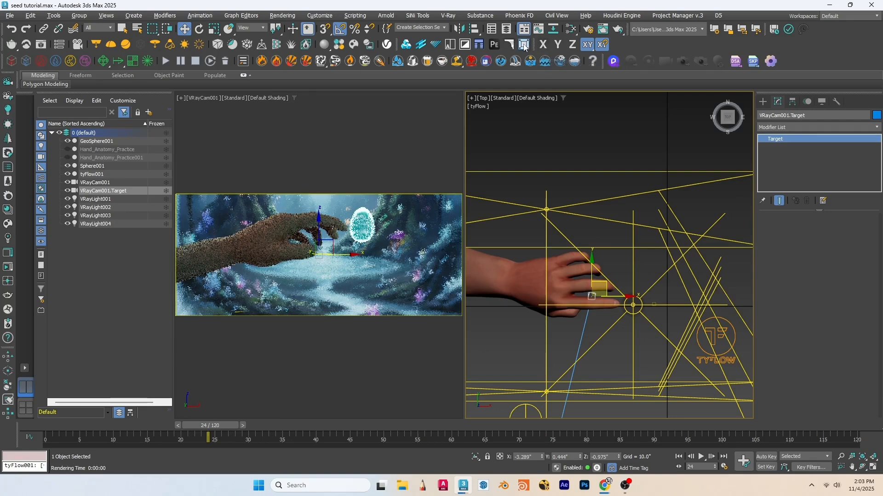
left_click(345, 213)
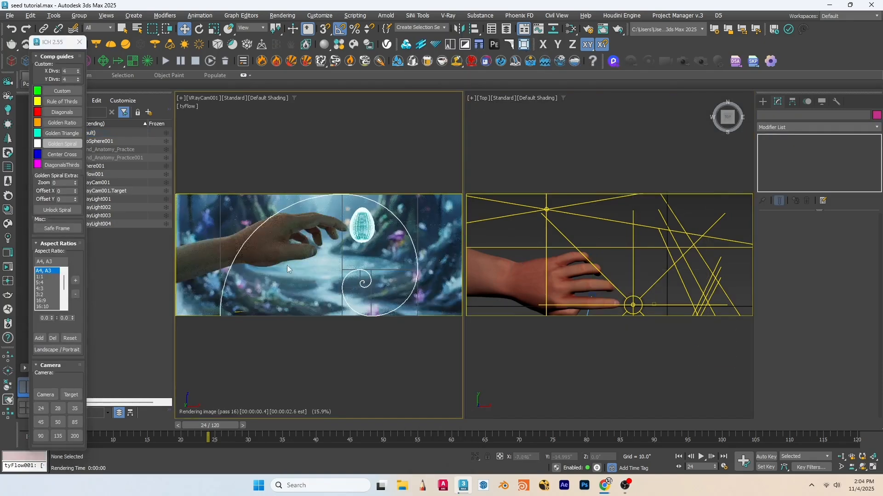
left_click(55, 143)
left_click(55, 143)
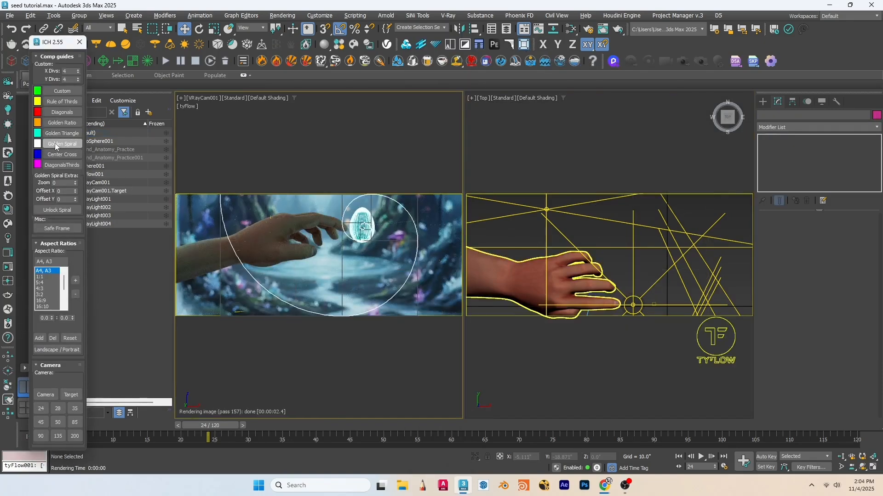
middle_click_drag(327, 258, 328, 255)
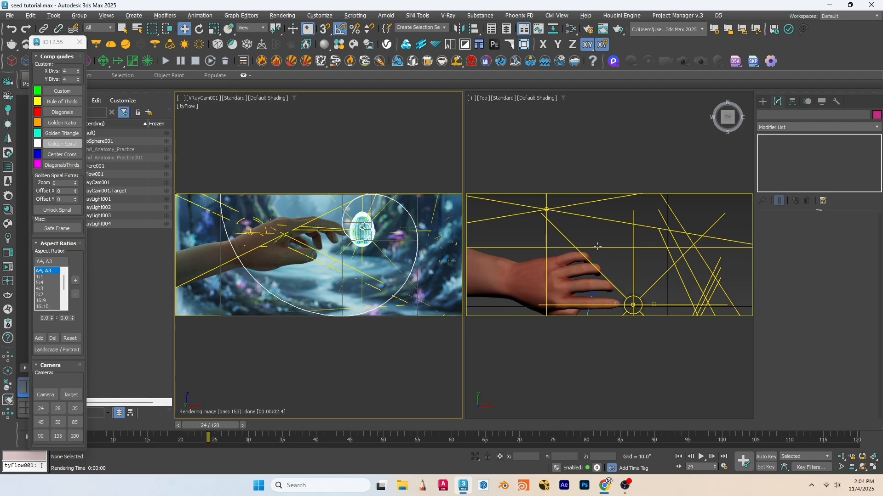
left_click(79, 41)
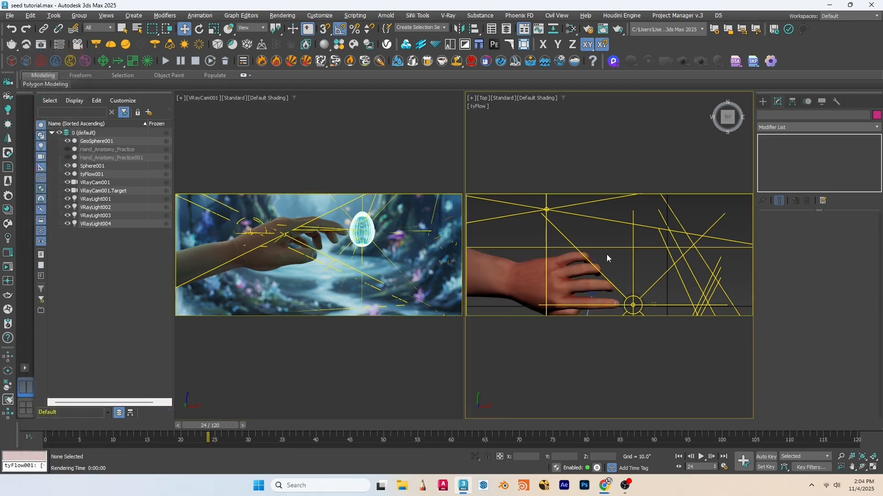
key("alt+w")
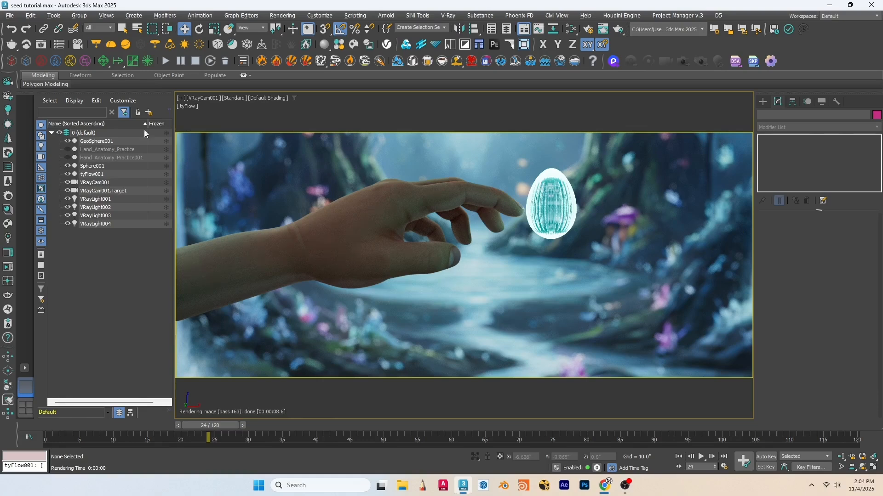
left_click(106, 182)
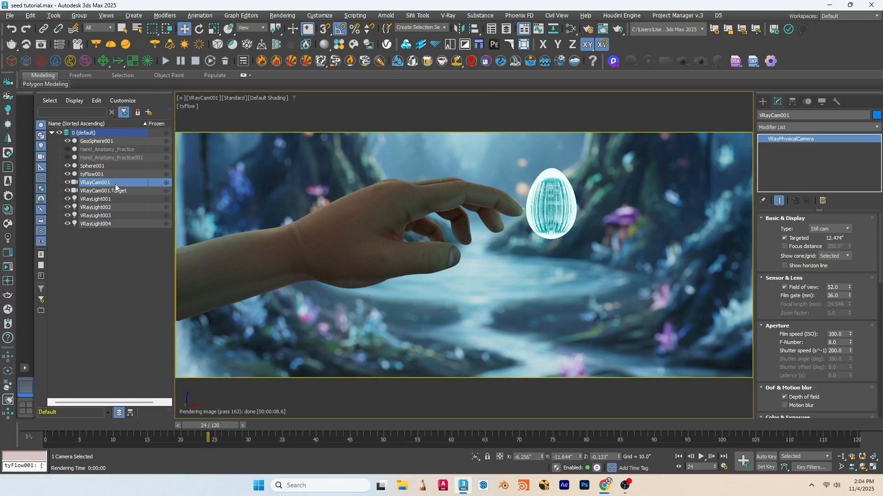
- Review the output size and the bucket sampler's max subdivs and noise threshold in the render settings
left_click(285, 18)
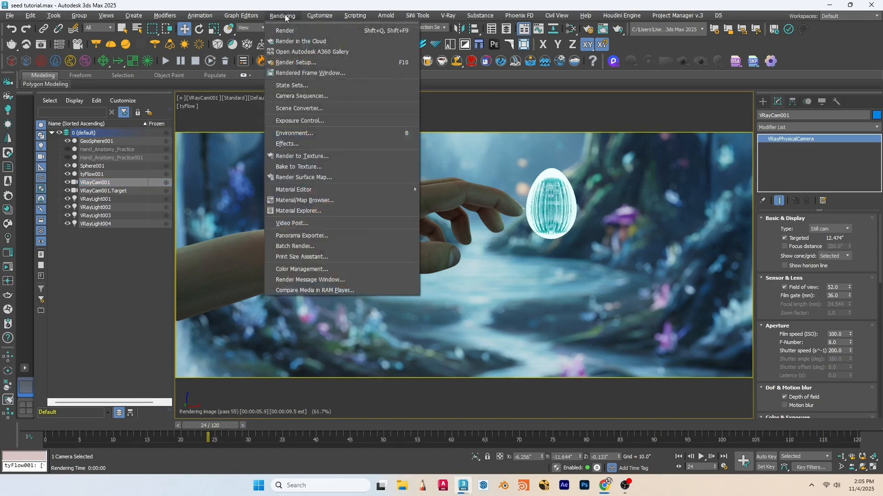
left_click(321, 67)
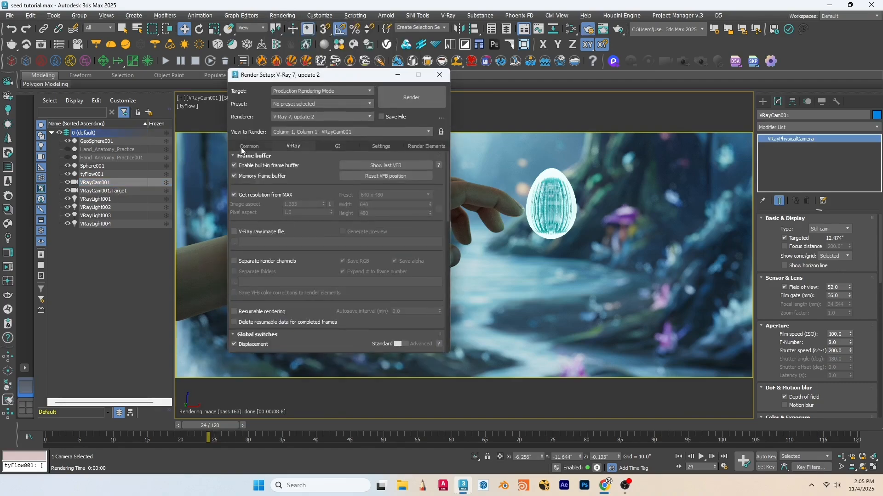
left_click(243, 148)
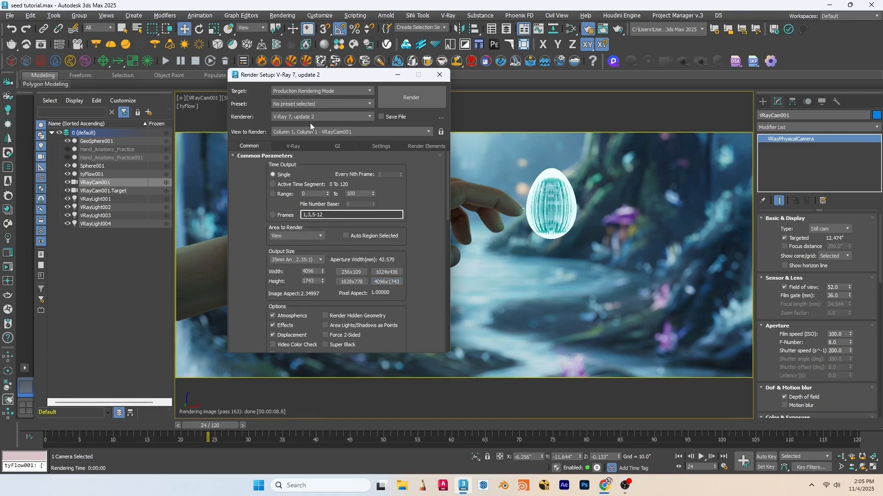
left_click(296, 146)
left_click_drag(305, 254, 314, 140)
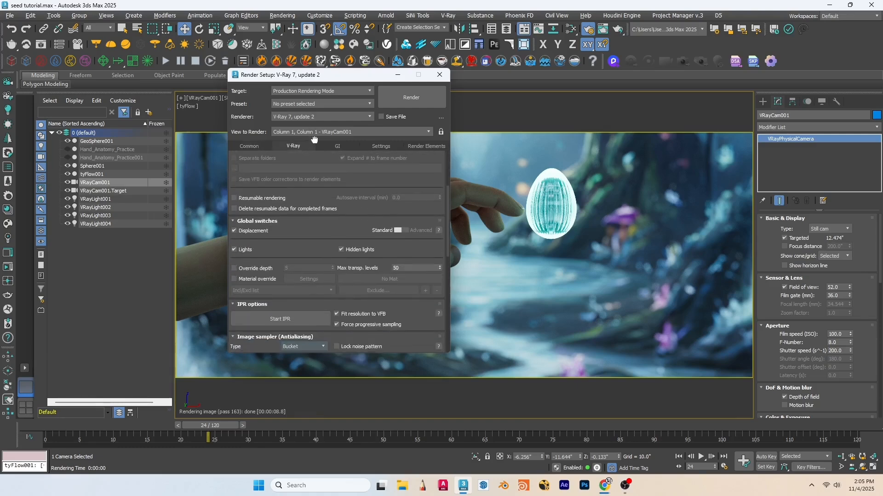
scroll(303, 207, "down", 5)
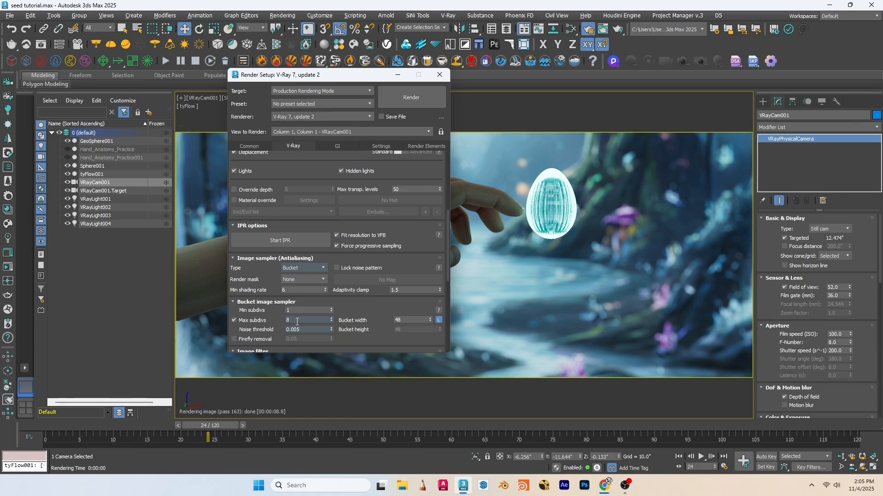
double_click(297, 320)
left_click_drag(306, 330, 286, 331)
- Add a VRayLightSelect element to the render elements
left_click(426, 147)
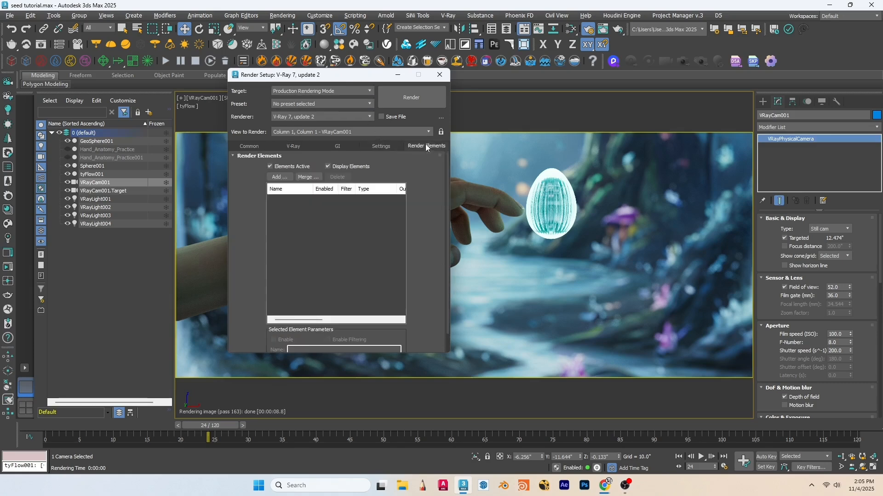
left_click(272, 179)
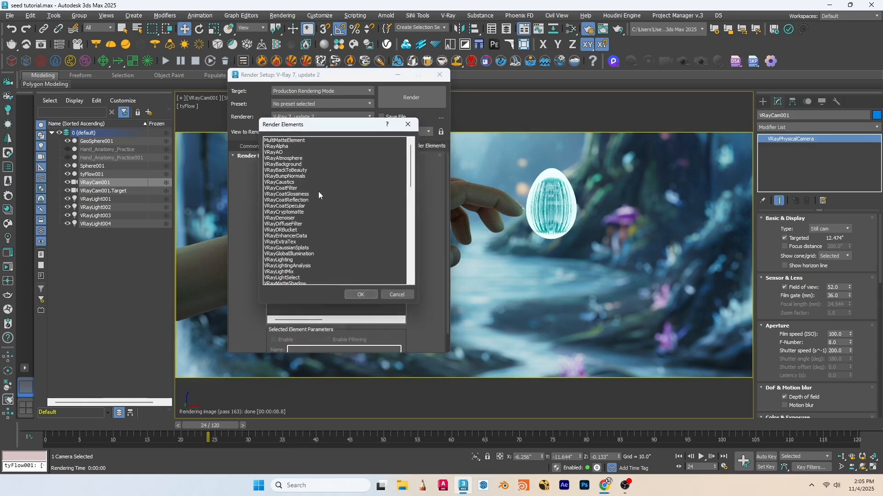
scroll(285, 266, "down", 1)
left_click(289, 260)
left_click(355, 294)
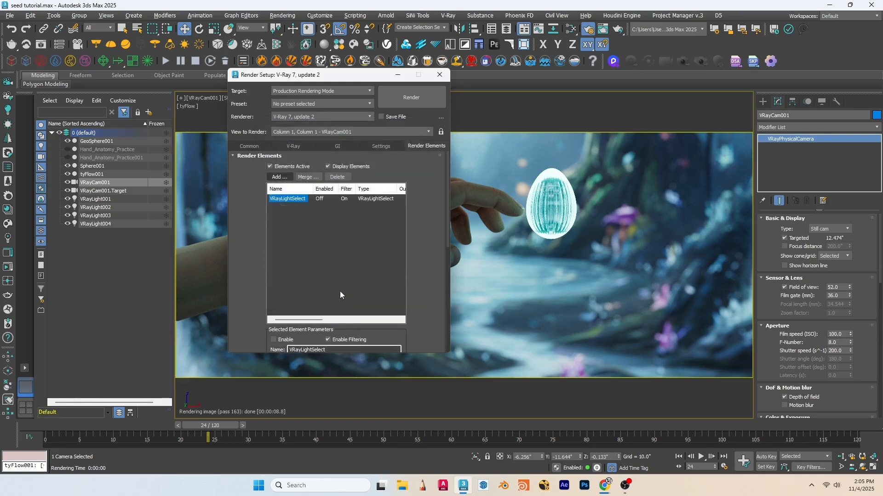
- Include the egg's sphere light, VRayLight004, in the VRayLightSelect element's lights
scroll(272, 261, "down", 5)
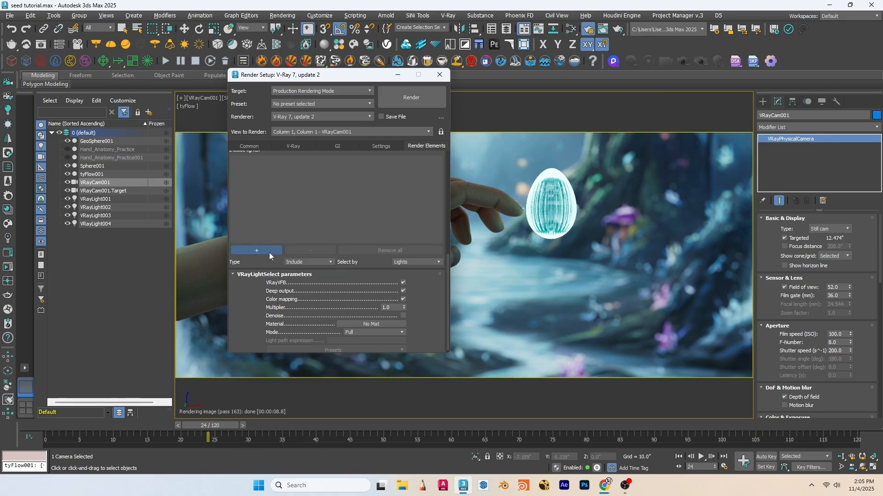
left_click(115, 224)
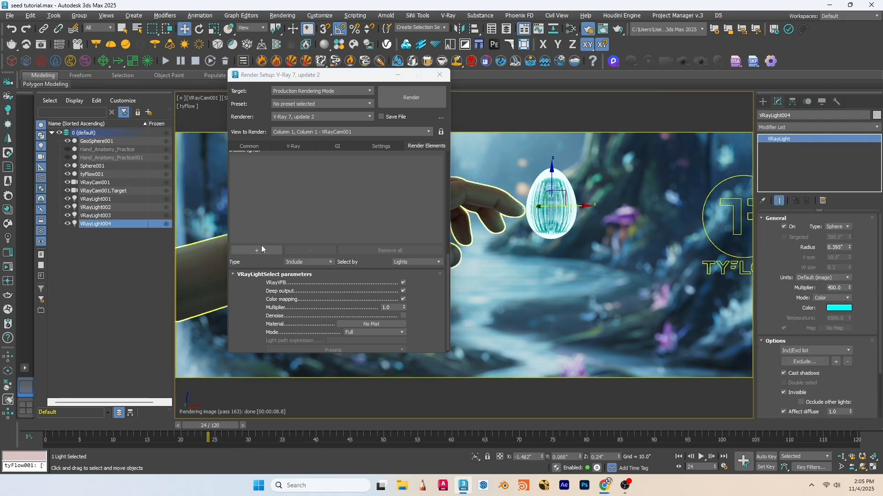
left_click(261, 248)
left_click(120, 224)
scroll(262, 278, "up", 2)
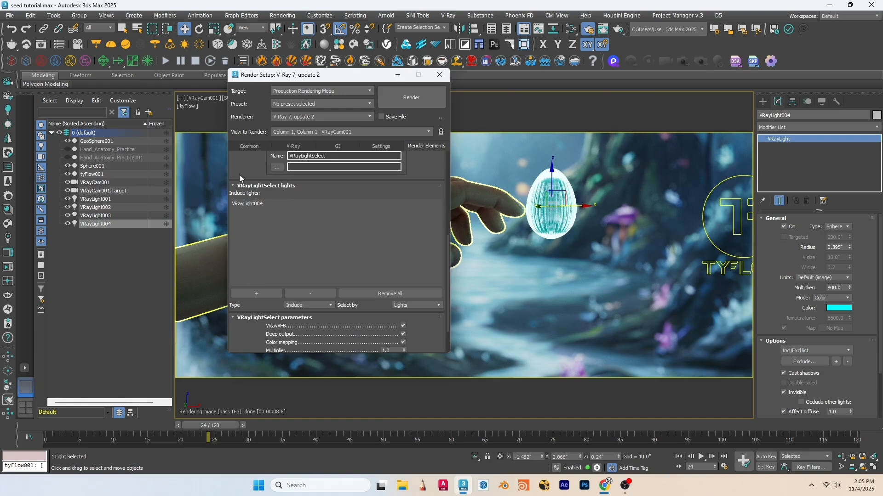
- Add the VRayDenoiser, VRayGlobalIllumination, VRayLighting, VRayReflection and VRayRefraction render elements
scroll(257, 253, "up", 5)
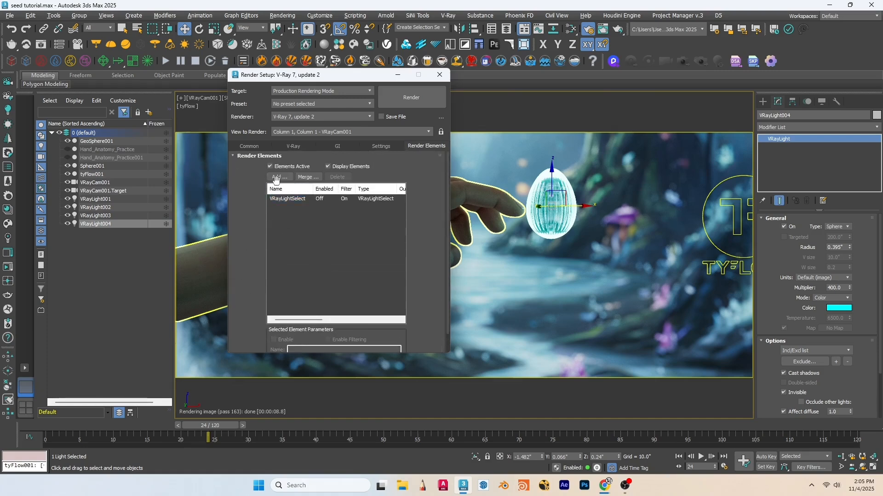
left_click(277, 177)
left_click_drag(288, 146, 306, 182)
left_click(308, 224)
scroll(309, 232, "down", 5)
scroll(310, 232, "down", 6)
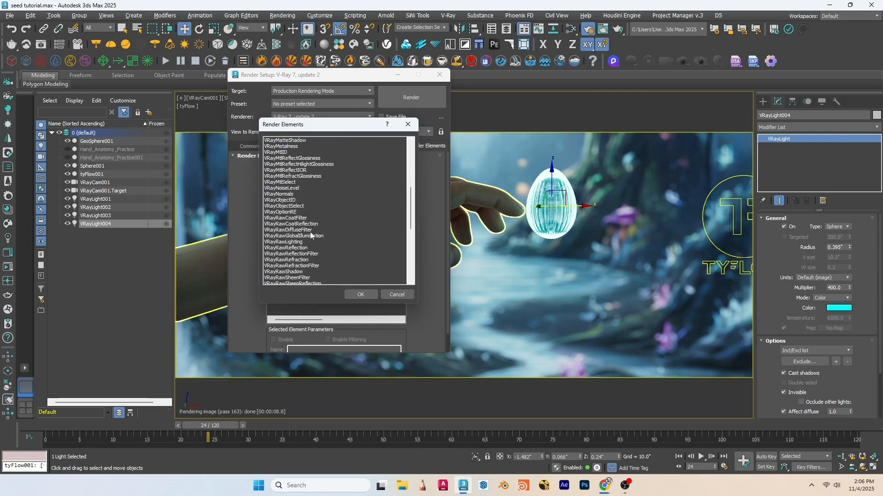
left_click(281, 224)
left_click(280, 236, "ctrl")
scroll(295, 255, "down", 4)
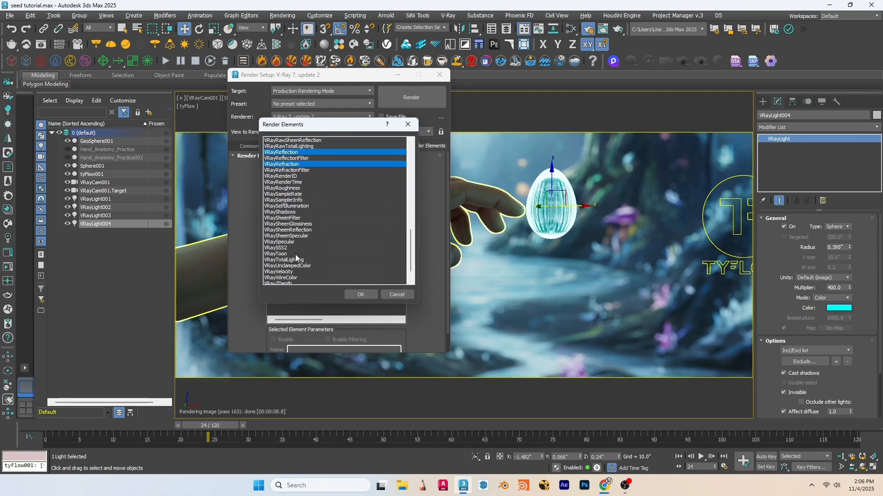
scroll(295, 252, "up", 14)
left_click(303, 222, "ctrl")
scroll(307, 213, "up", 2)
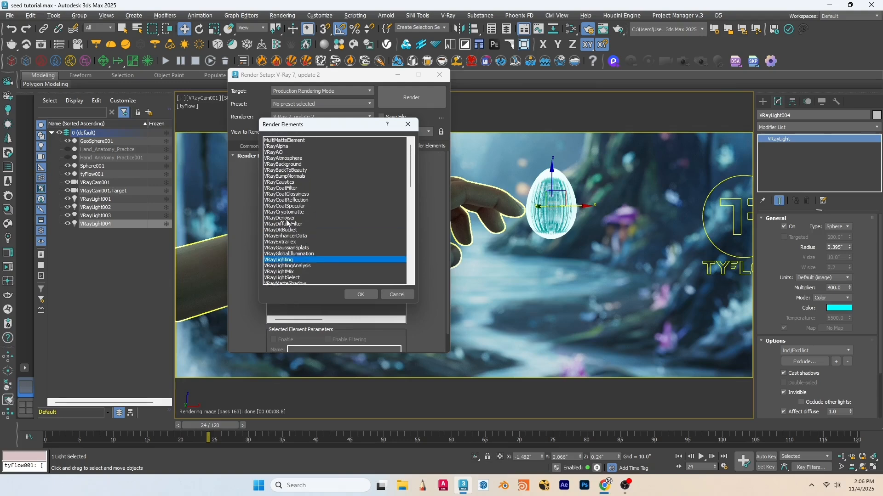
left_click(297, 218, "ctrl")
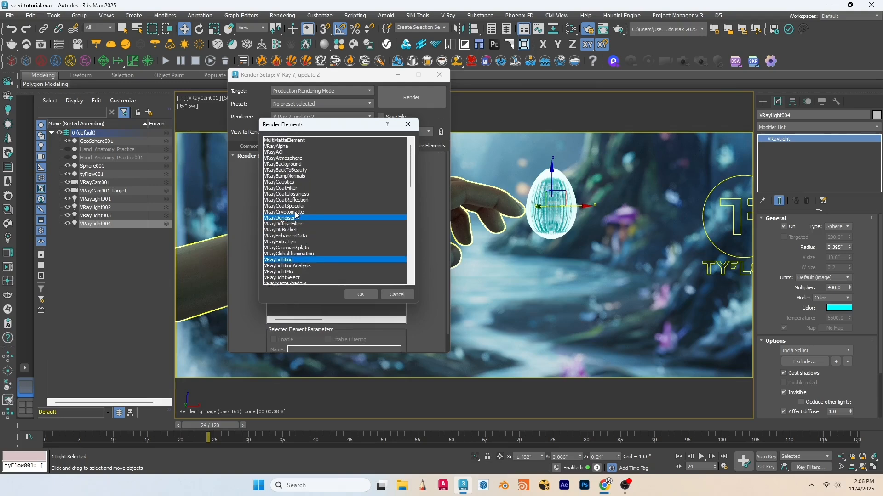
left_click(301, 254, "ctrl")
left_click(362, 294)
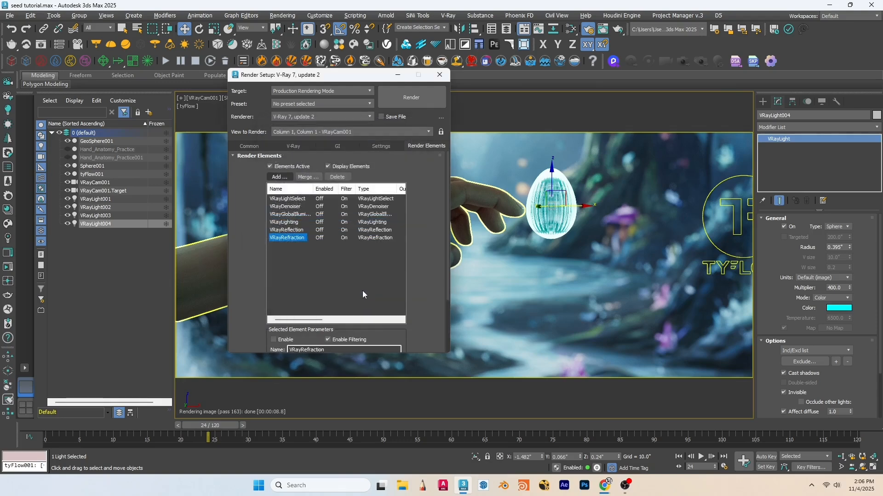
- Enable saving the render output as a JPEG file named test in the renderoutput folder
left_click(381, 116)
right_click(359, 162)
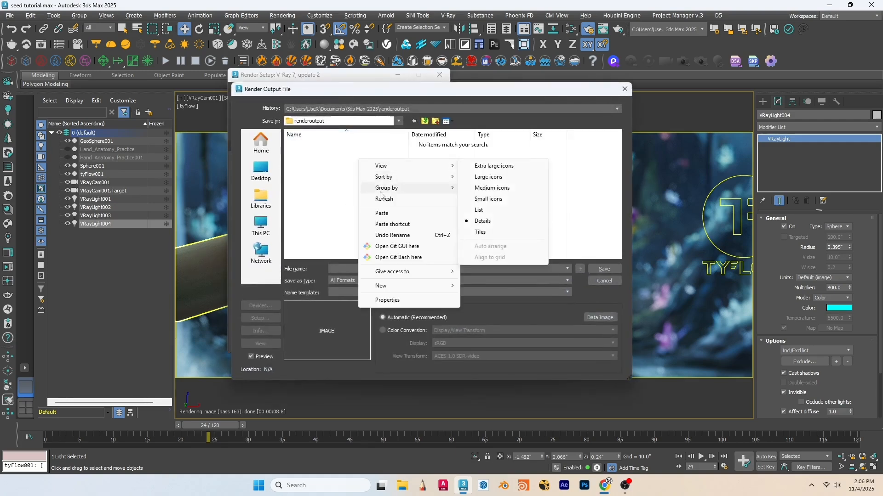
left_click(345, 268)
type("test")
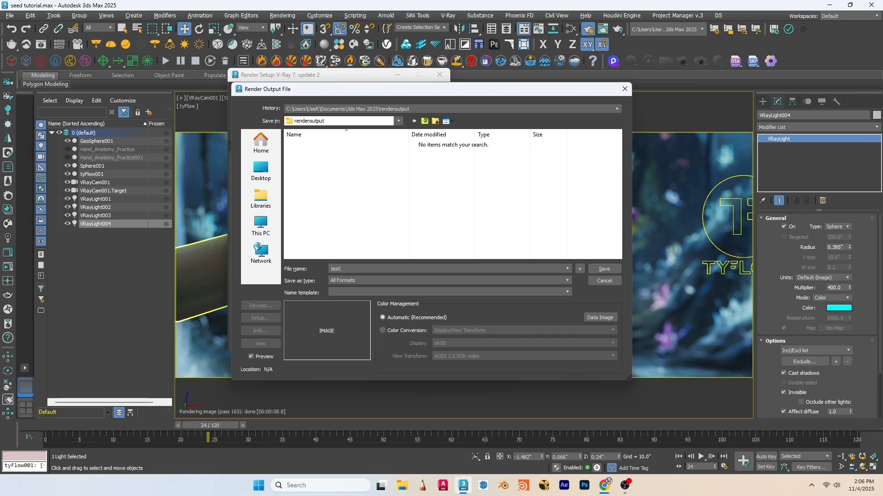
left_click(348, 281)
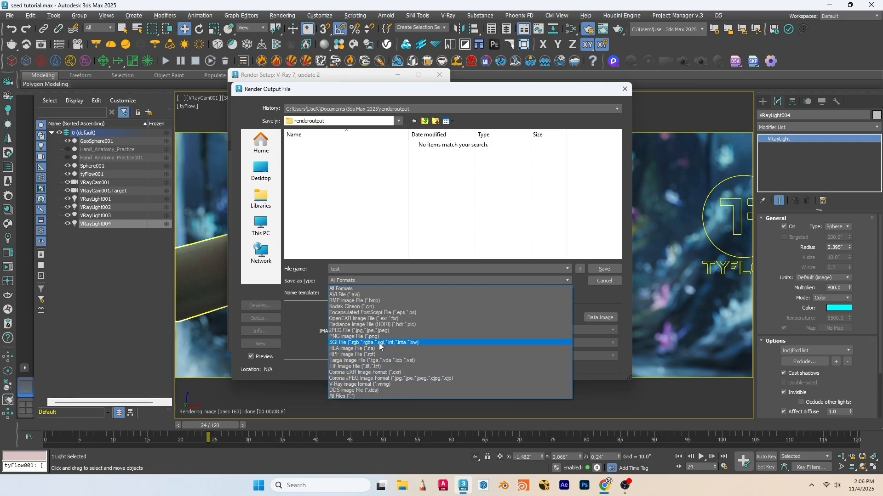
left_click(358, 332)
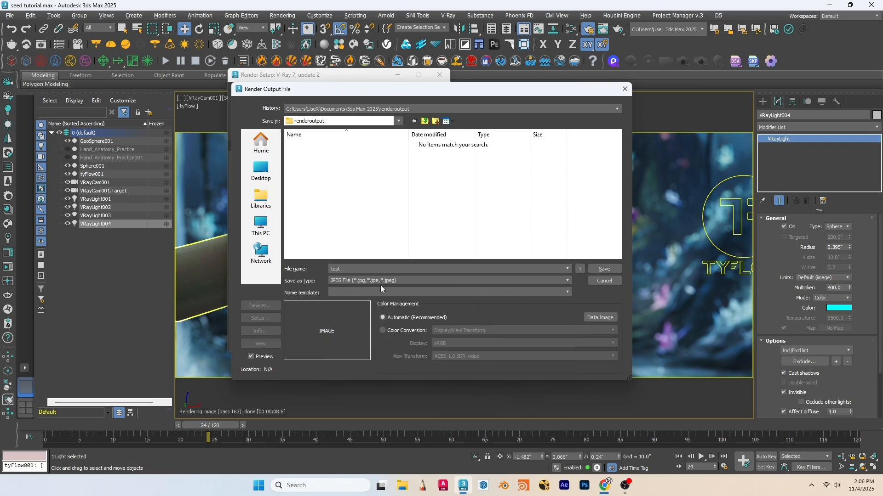
left_click(600, 269)
left_click(403, 286)
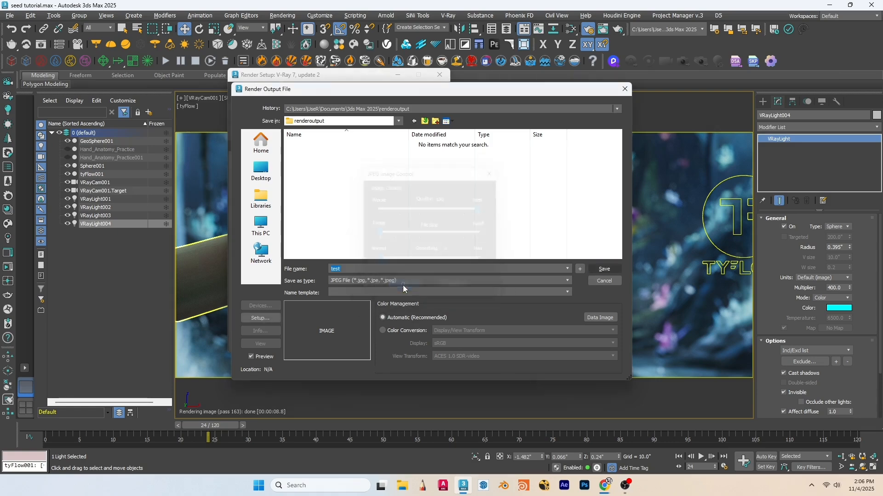
- Enable separate render channels with separate folders in the V-Ray frame buffer settings
left_click(293, 146)
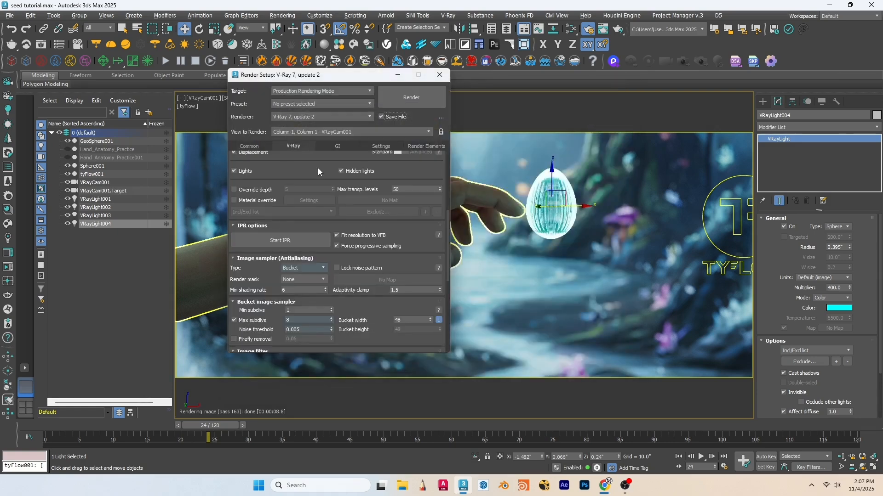
scroll(305, 198, "up", 2)
scroll(304, 199, "up", 4)
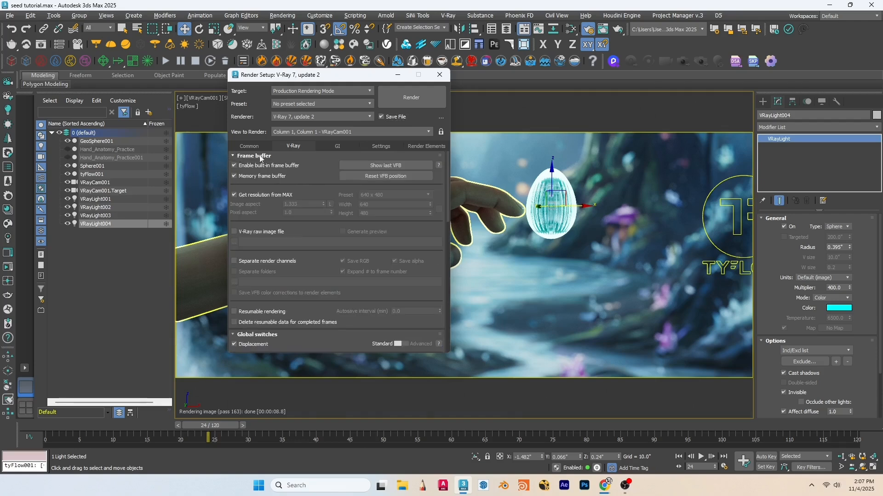
left_click(250, 262)
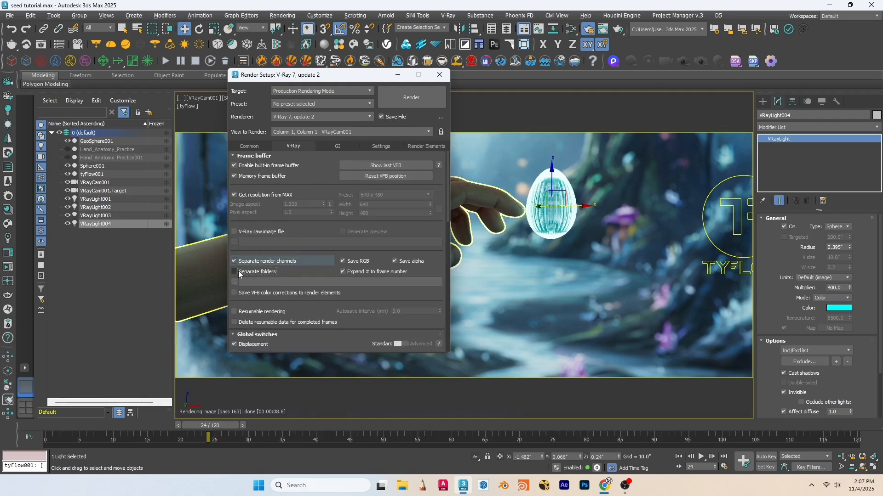
left_click(271, 272)
- Set the separate render channels to save as test.exr in the renderoutput folder, accepting the default OpenEXR configuration
left_click(306, 281)
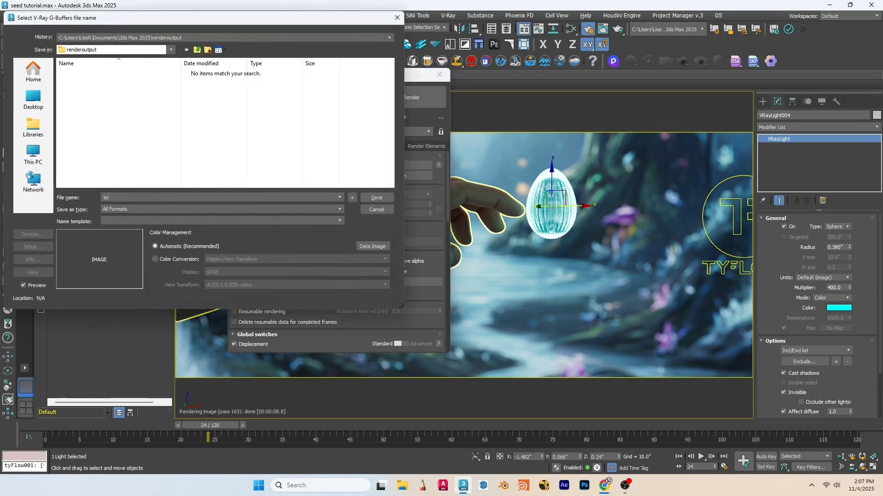
left_click(195, 210)
left_click(114, 249)
left_click(377, 197)
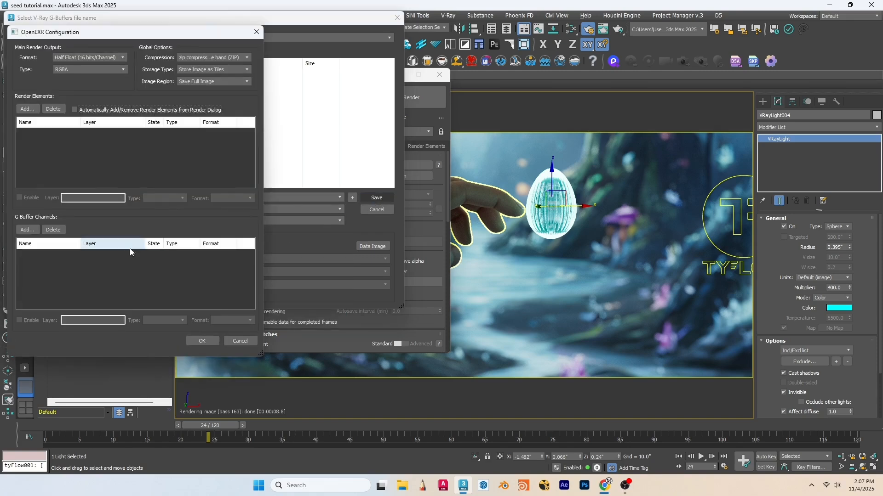
left_click(204, 342)
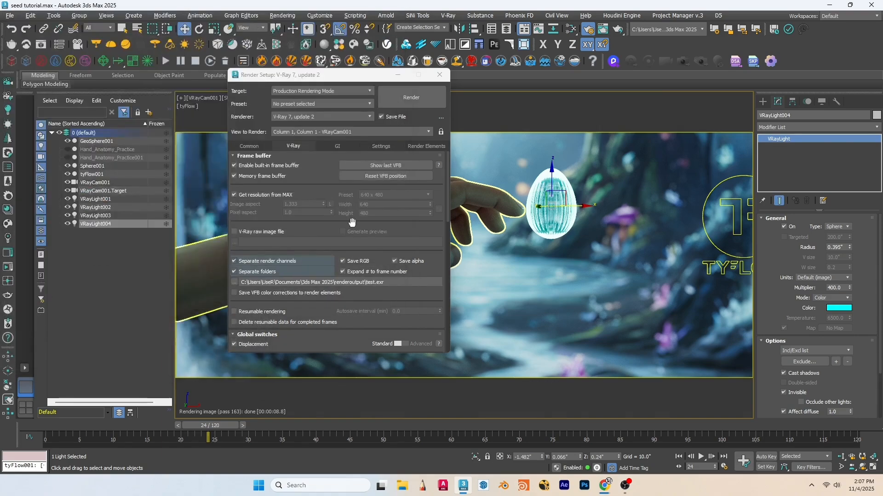
- Start a render of the current frame from VRayCam001 and close the frame buffer
left_click(412, 100)
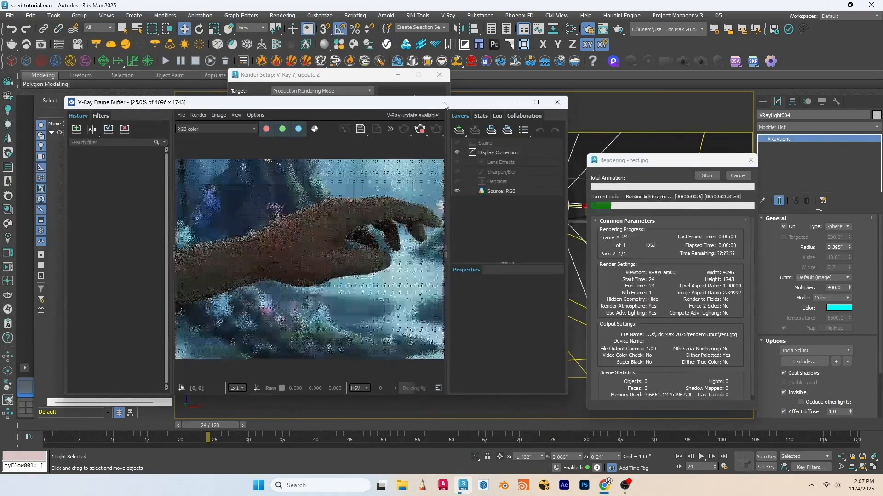
left_click(557, 102)
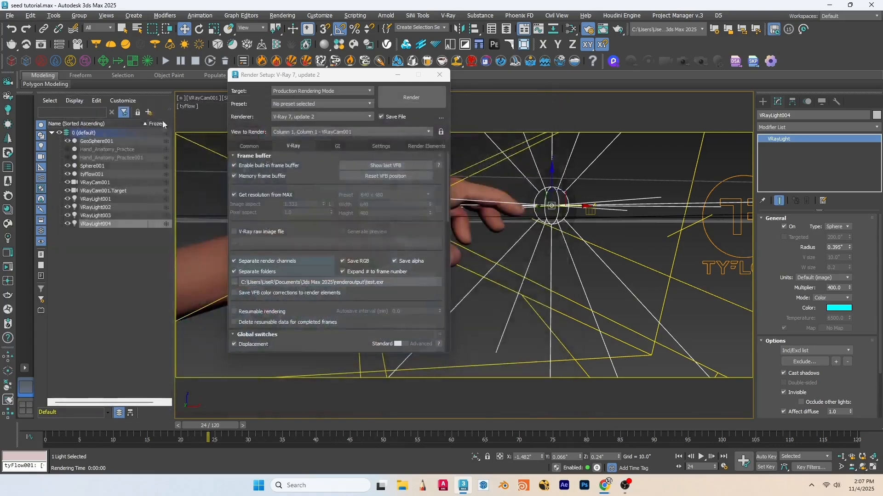
- Switch the render's time output to a frame range starting at frame 1 and open the end frame for editing
left_click(246, 147)
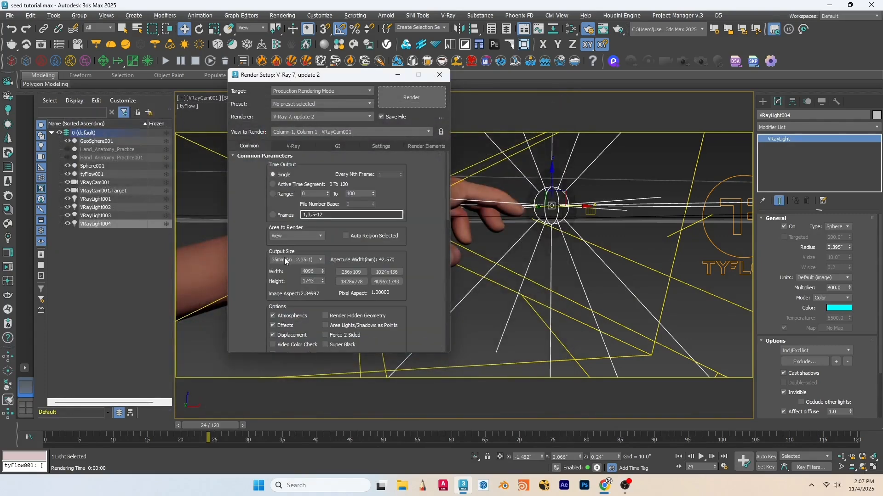
left_click(272, 194)
left_click_drag(205, 425, 307, 431)
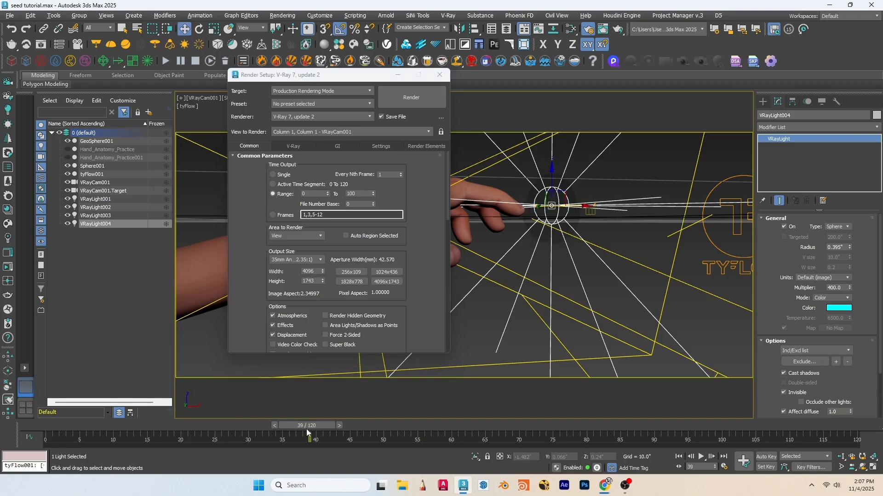
left_click_drag(318, 193, 287, 193)
type("1")
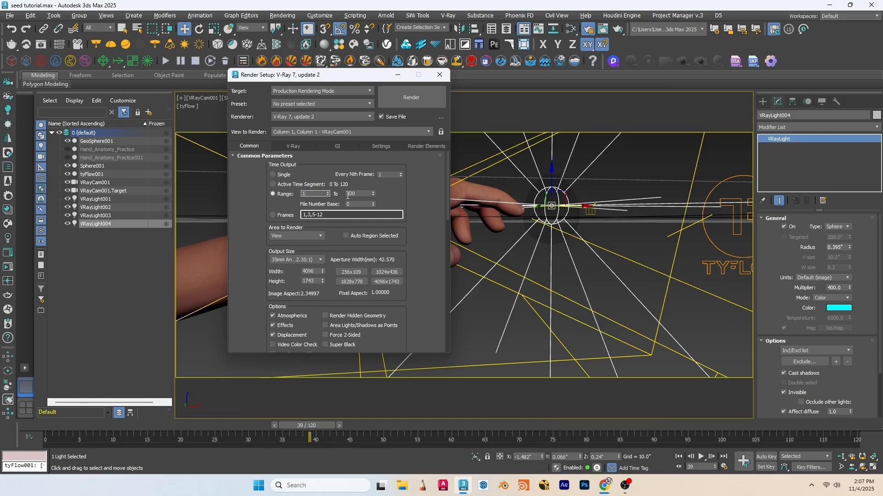
double_click(360, 194)
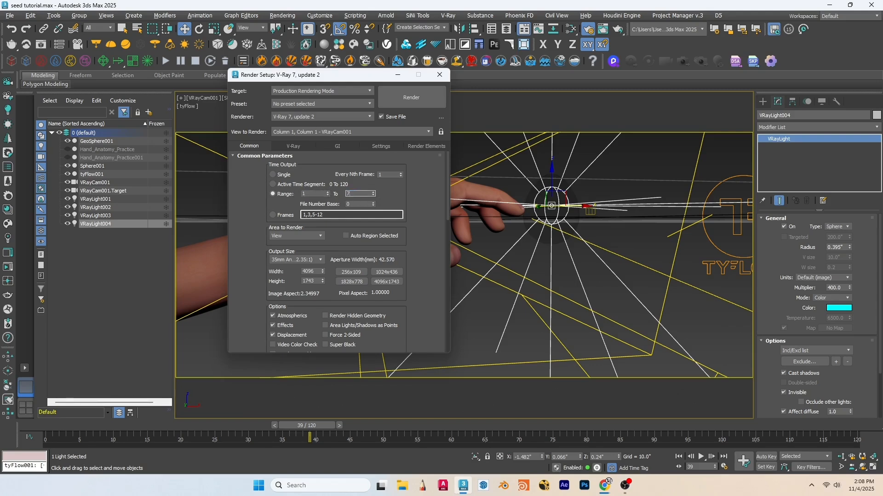